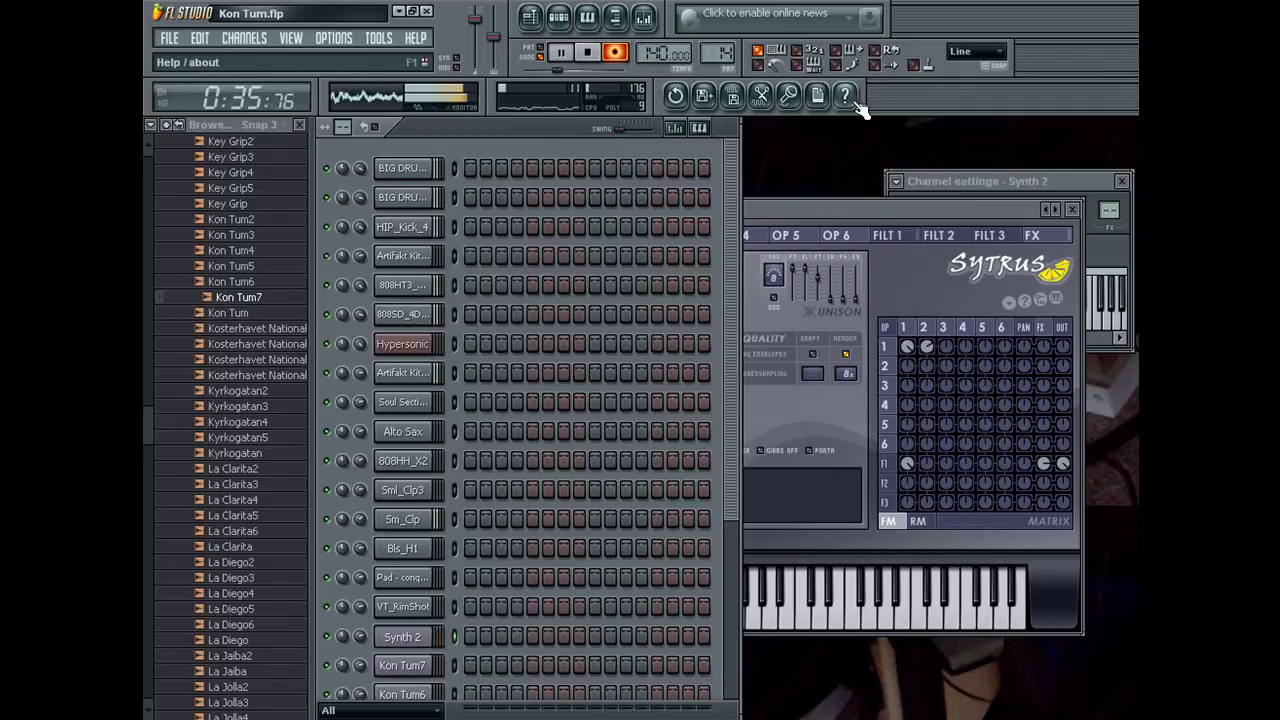
Stop recording, turn off snapping in the Synth 2 piano roll and nudge all the notes slightly later.
left_click(614, 52)
left_click(548, 645)
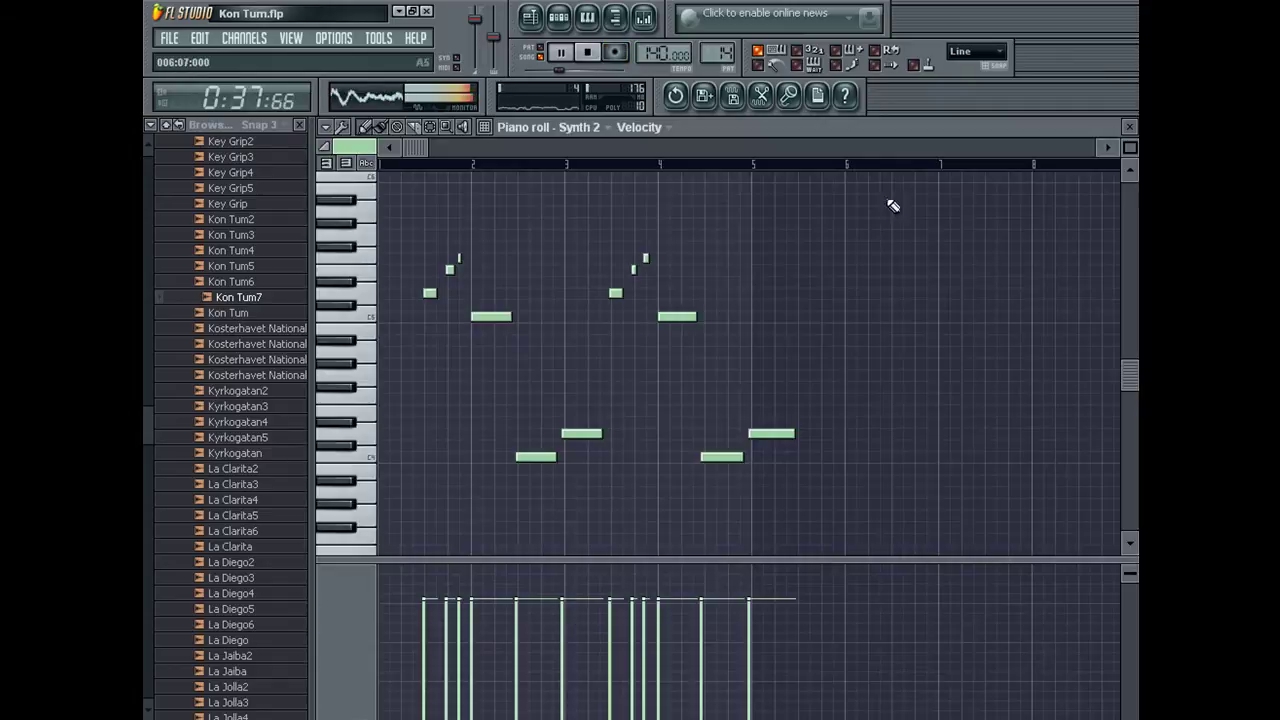
left_click(975, 51)
left_click(971, 112)
scroll(824, 344, "up", 3)
key("ctrl+a")
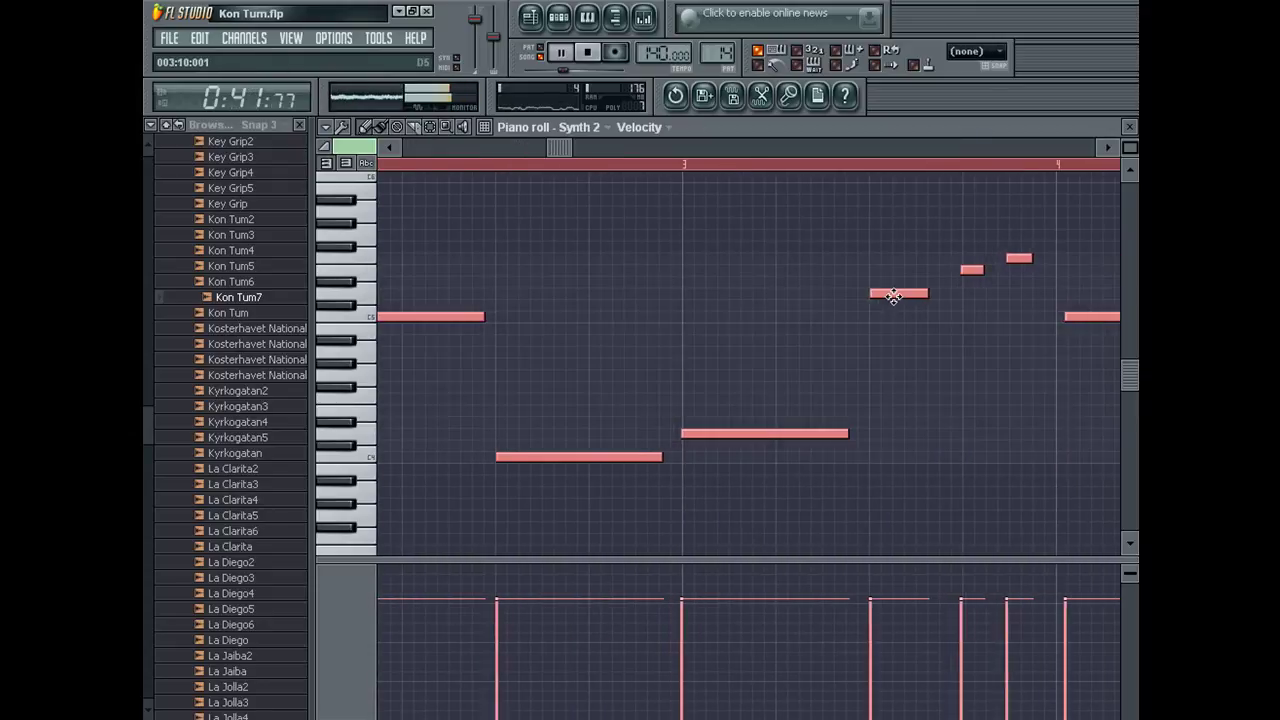
left_click_drag(900, 295, 901, 295)
left_click_drag(1134, 151, 1077, 160)
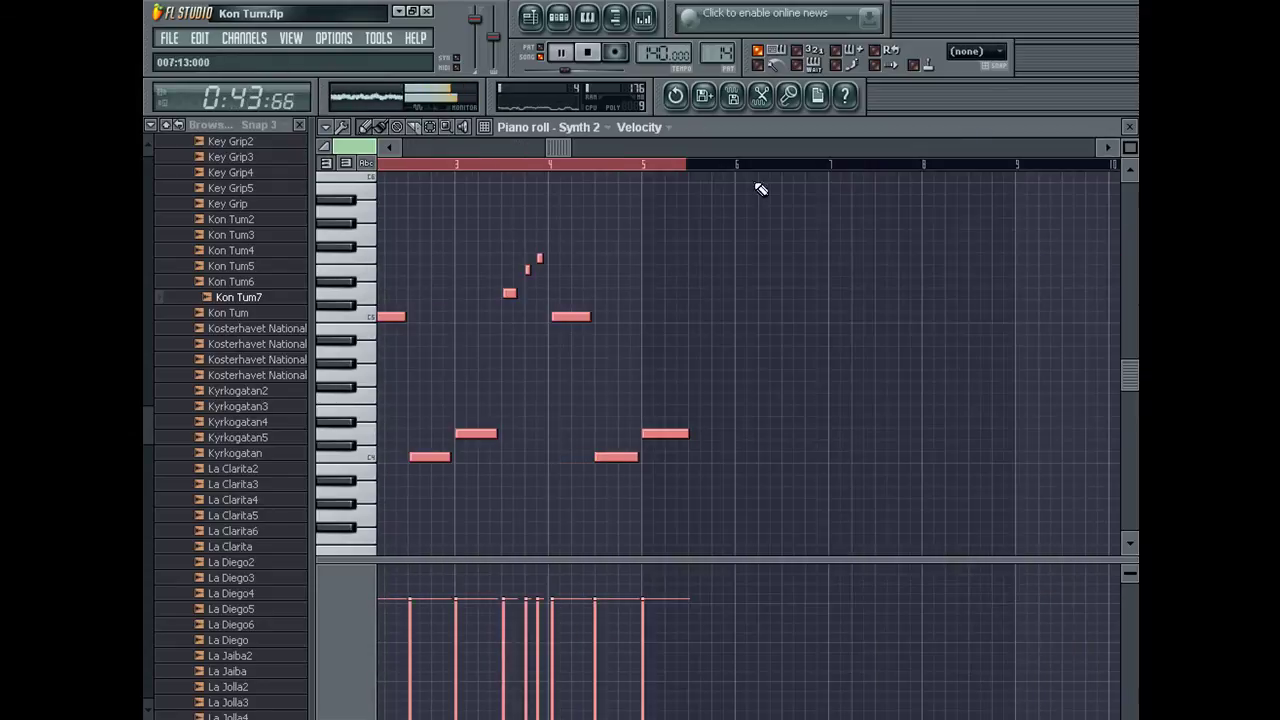
Restore Line snapping and delete the repeated second phrase of the Synth 2 melody after bar 3.
left_click(975, 51)
left_click(962, 70)
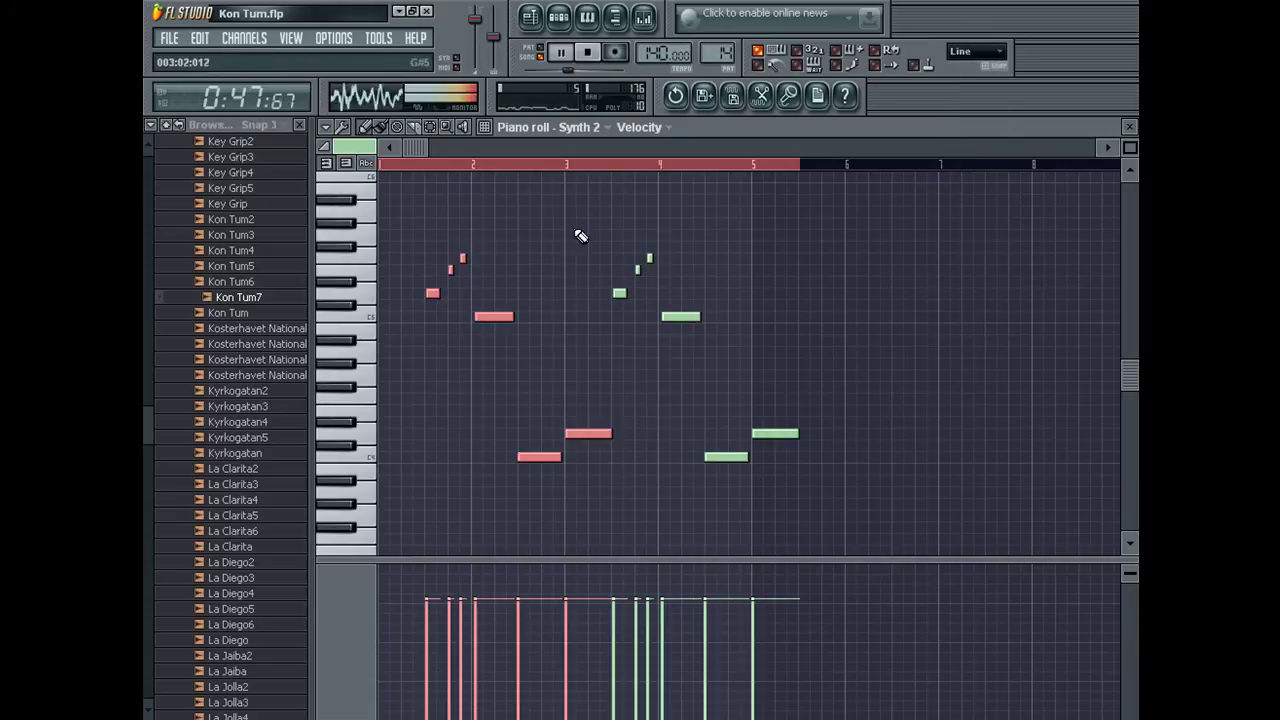
left_click_drag(624, 165, 1122, 244)
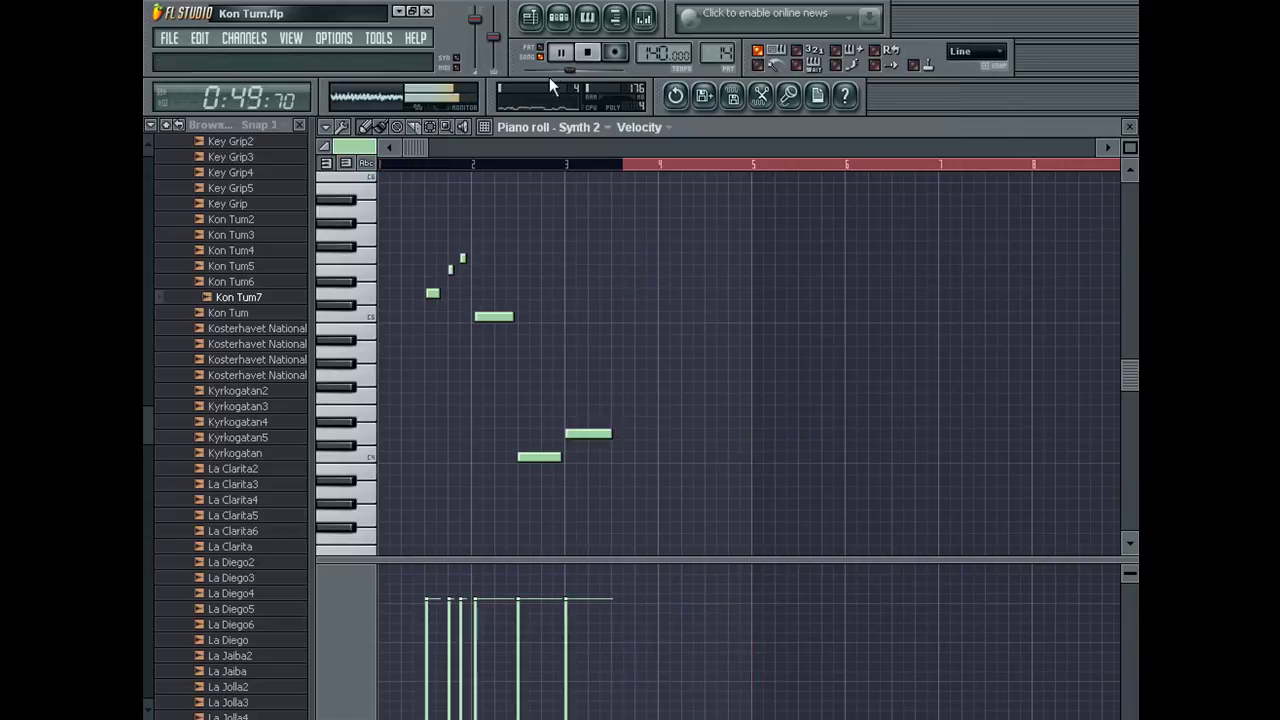
Move the Pattern 14 clip to bar 19 in the playlist and add a short, low-velocity C4 note at bar 6 of its Synth 2 part.
key("F5")
left_click(584, 166)
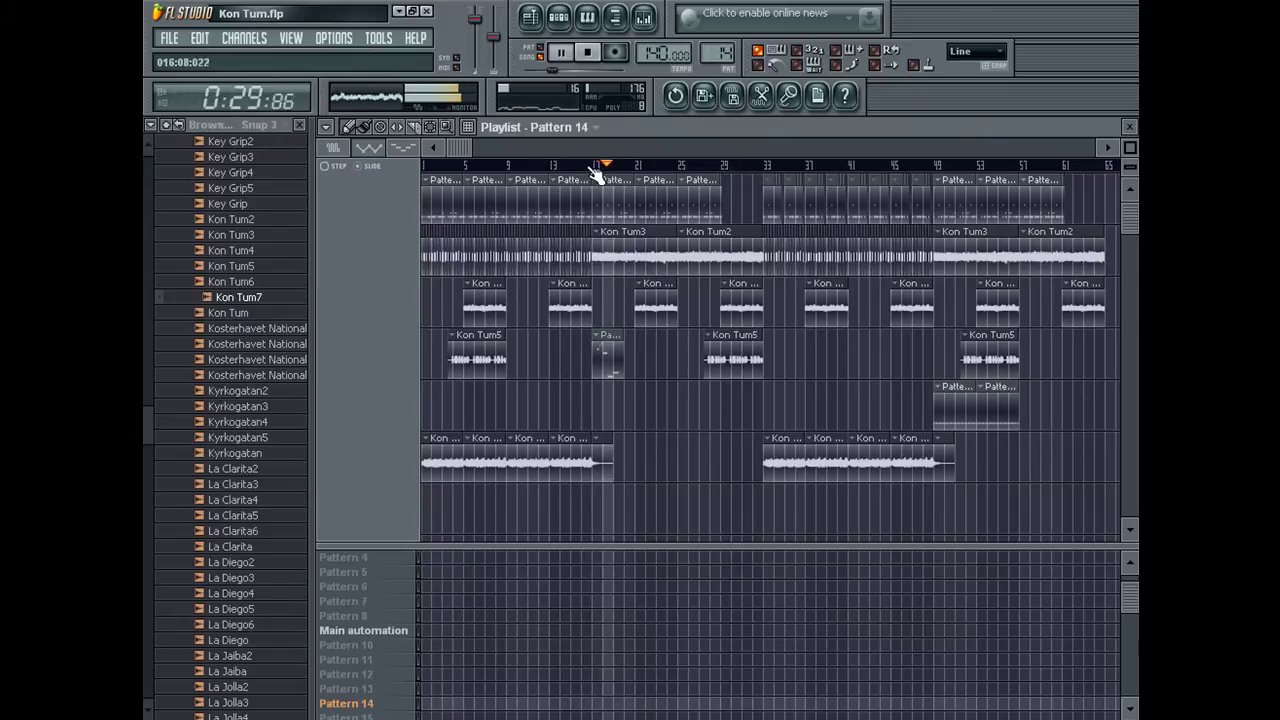
mouse_move(600, 351)
left_mouse_down()
mouse_move(630, 352)
mouse_move(618, 352)
left_mouse_up()
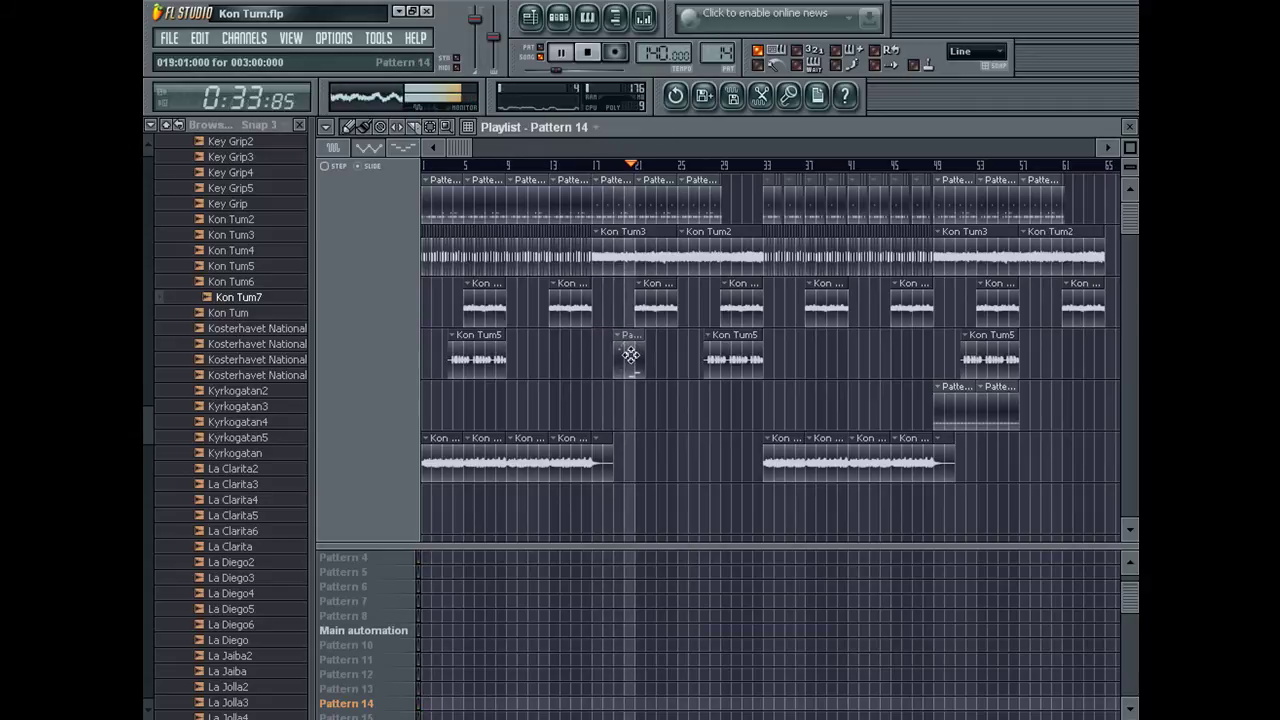
double_click(630, 355)
left_click(756, 457)
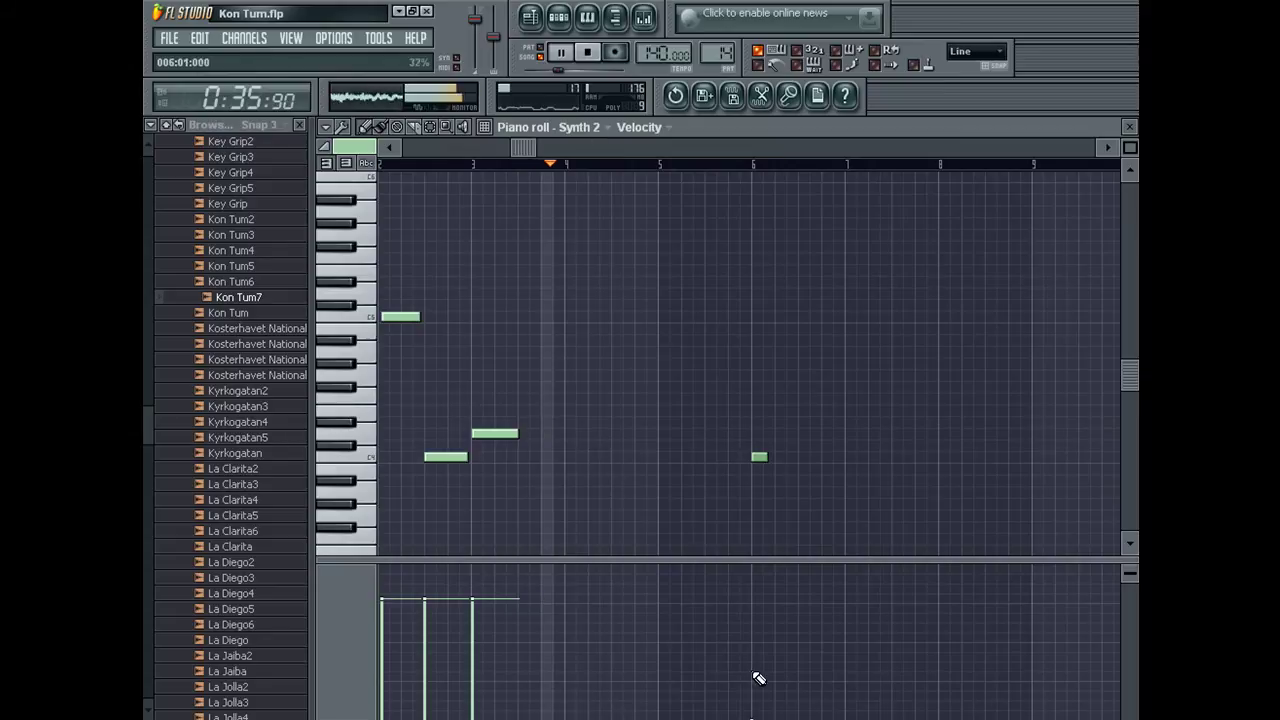
Insert a new Sampler channel directly above the Synth 2 channel.
key("F6")
right_click(403, 637)
left_click(489, 512)
key("Return")
left_click(402, 678)
left_click(414, 694)
scroll(405, 600, "down", 3)
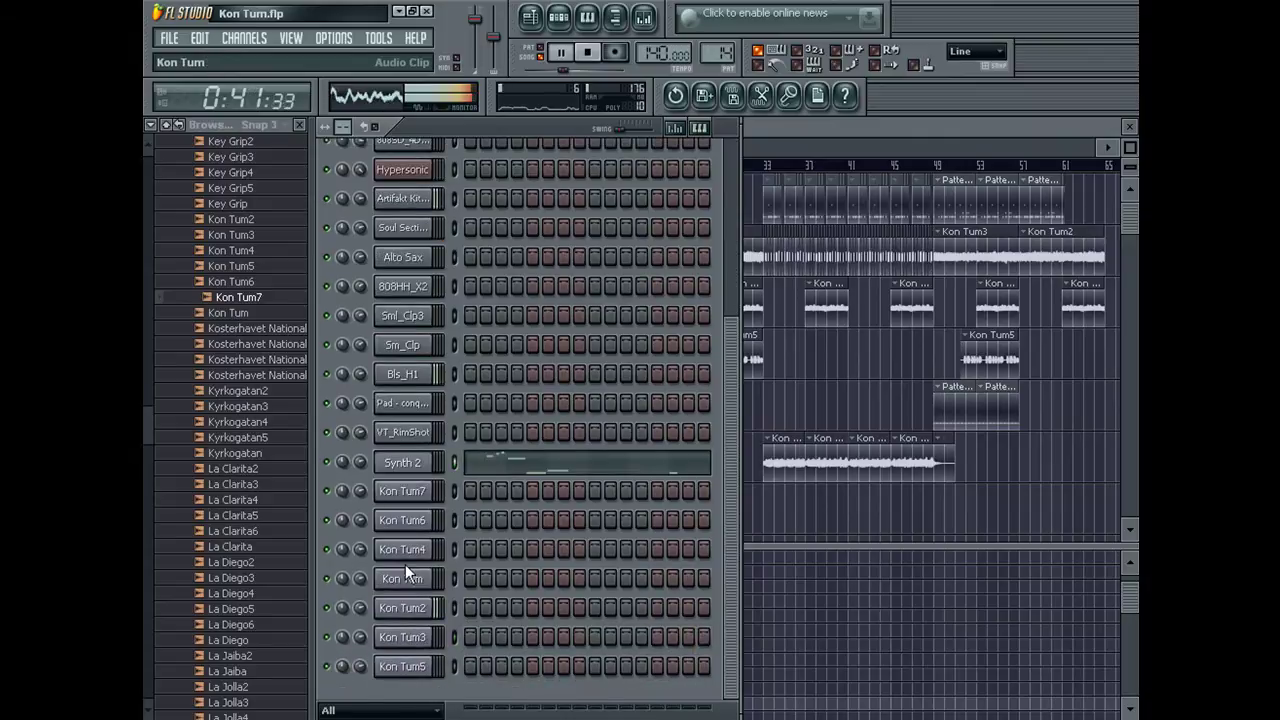
right_click(402, 466)
mouse_move(467, 618)
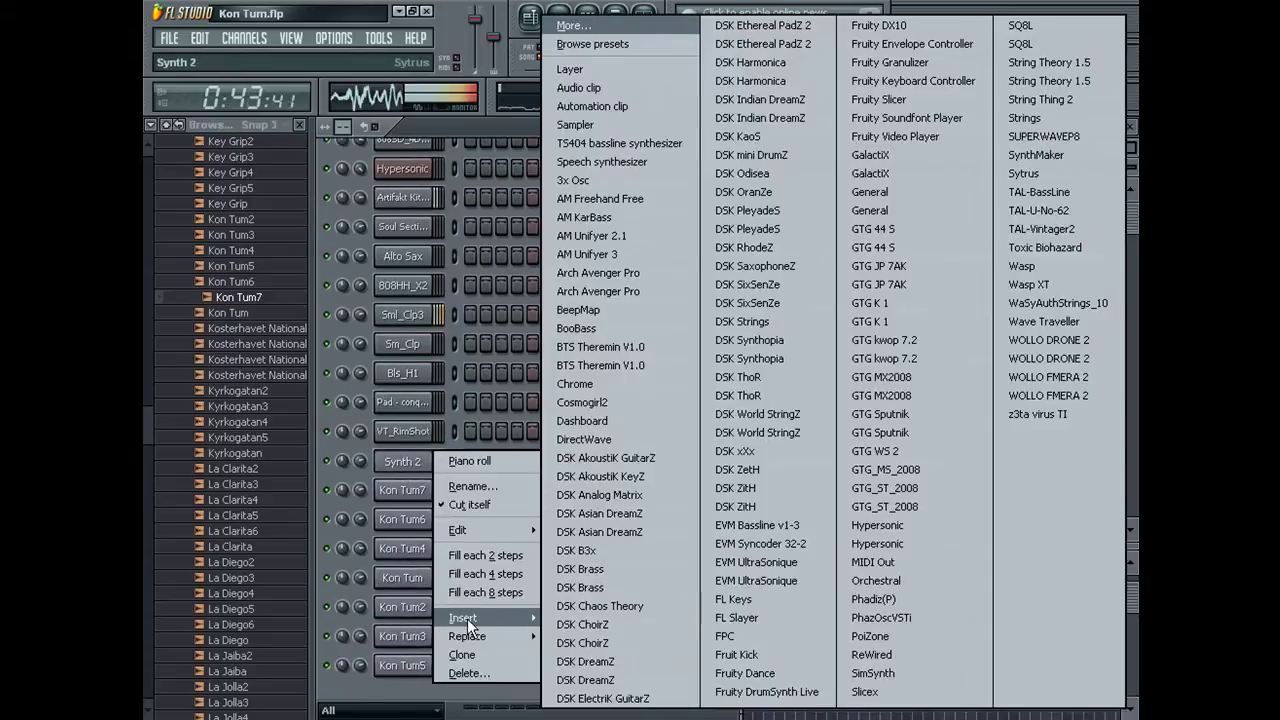
left_click(593, 126)
Rename the new Sampler channel Synth 2, paste the melody notes into it and close its channel settings.
right_click(404, 460)
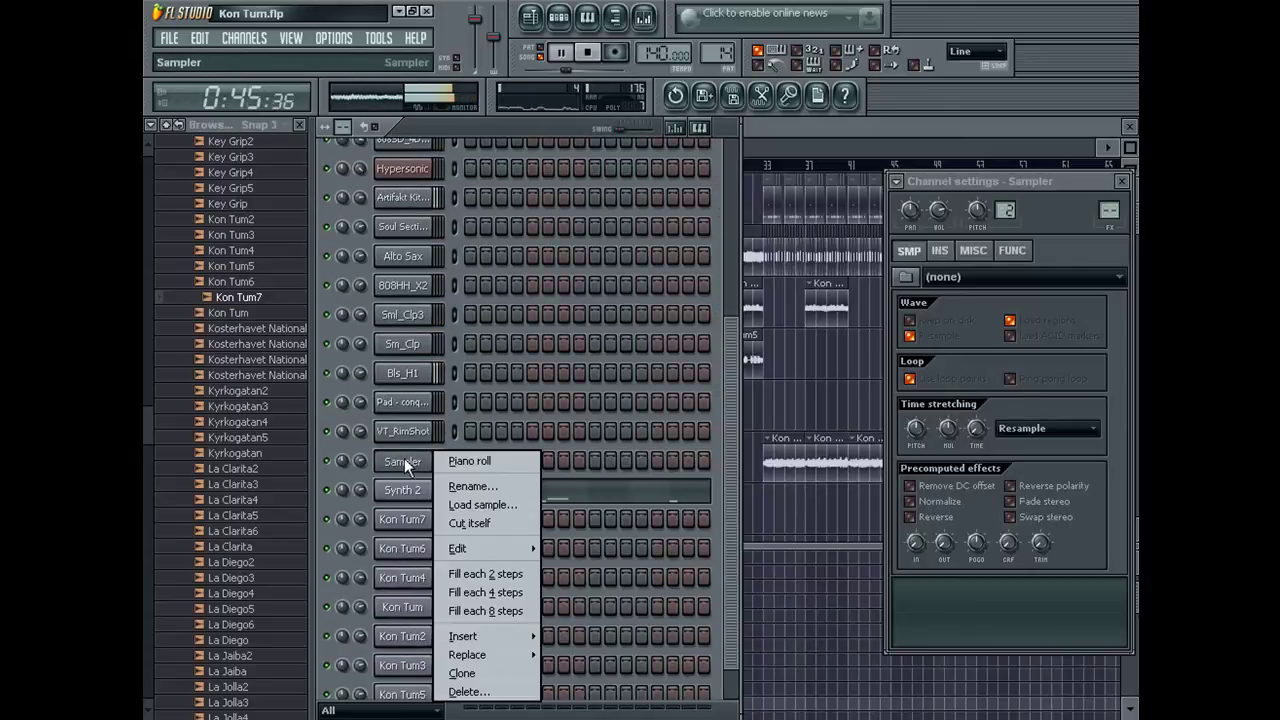
left_click(472, 486)
type("Synth 2")
key("Return")
key("ctrl+v")
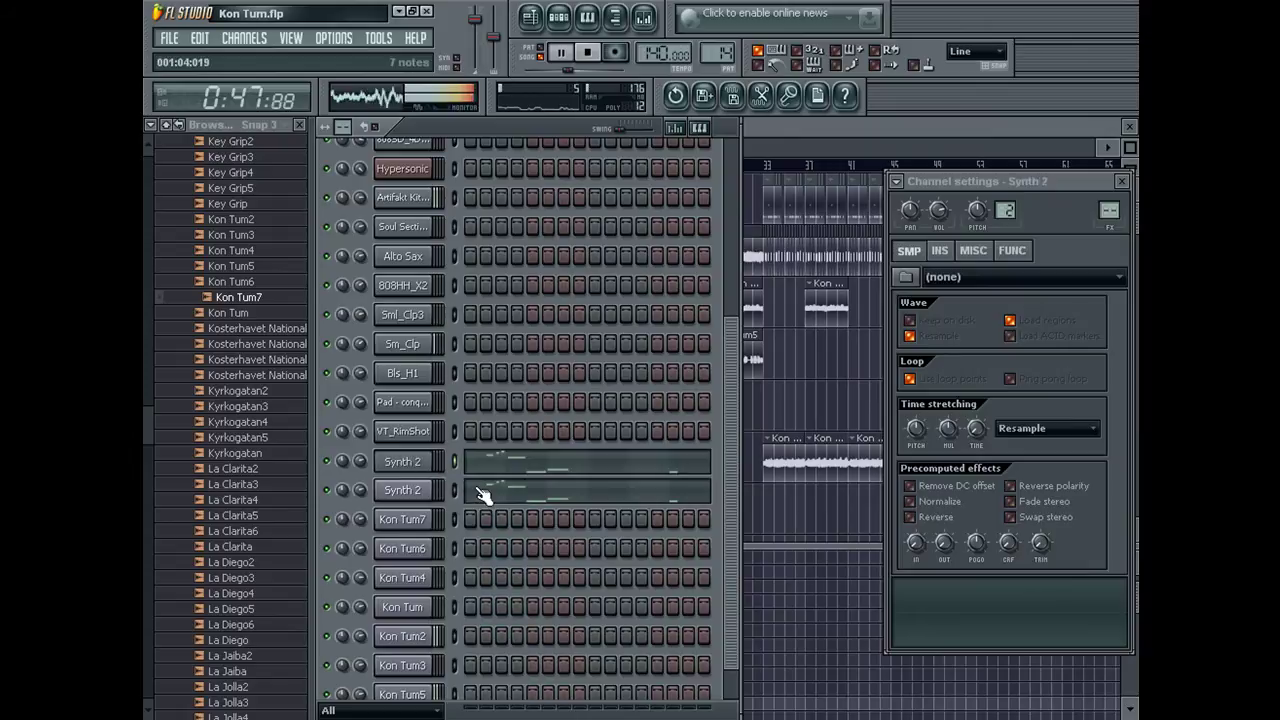
left_click(1122, 183)
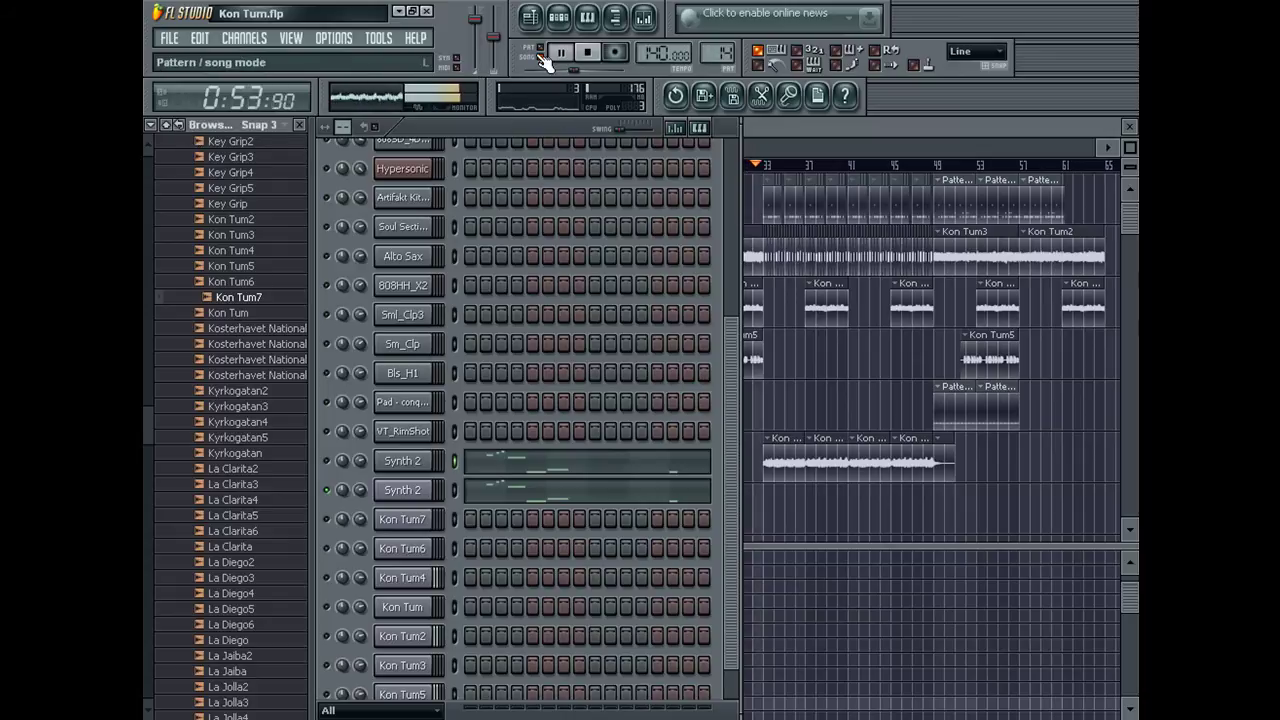
Solo the original Synth 2 channel, stop playback and render the pattern to Kon Tum8.wav.
right_click(331, 490)
left_click(346, 498)
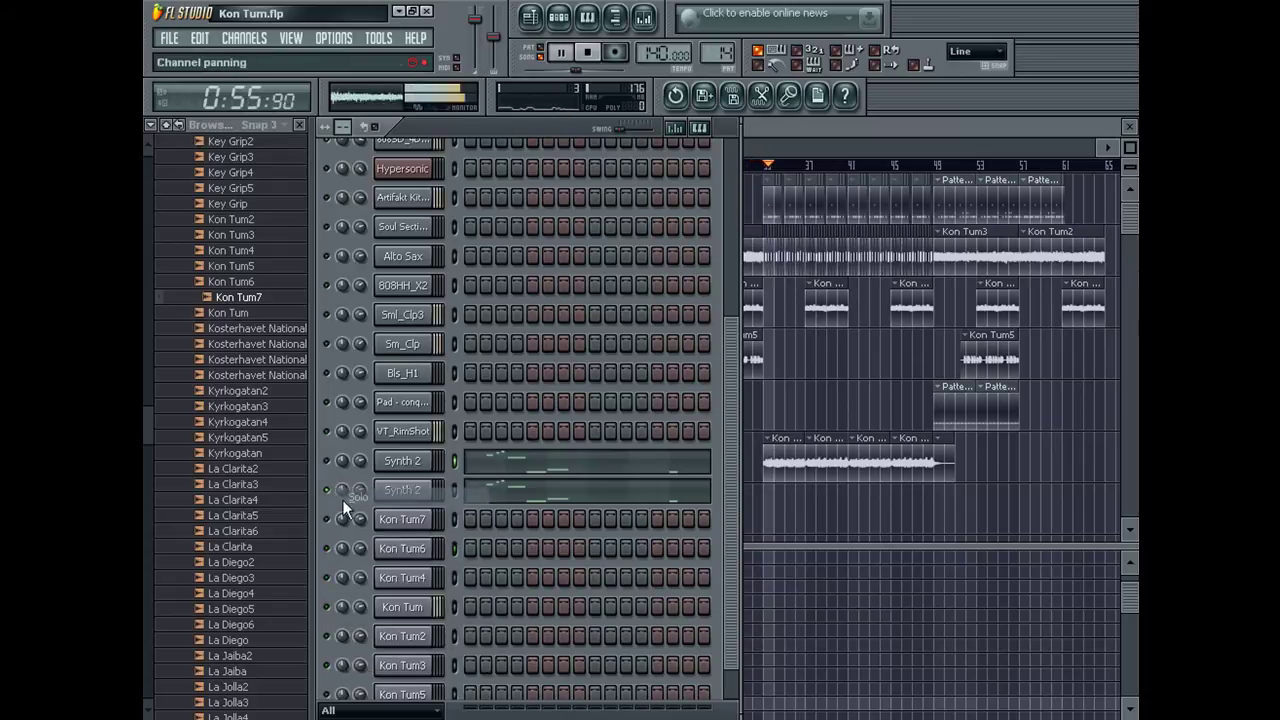
key("space")
key("F5")
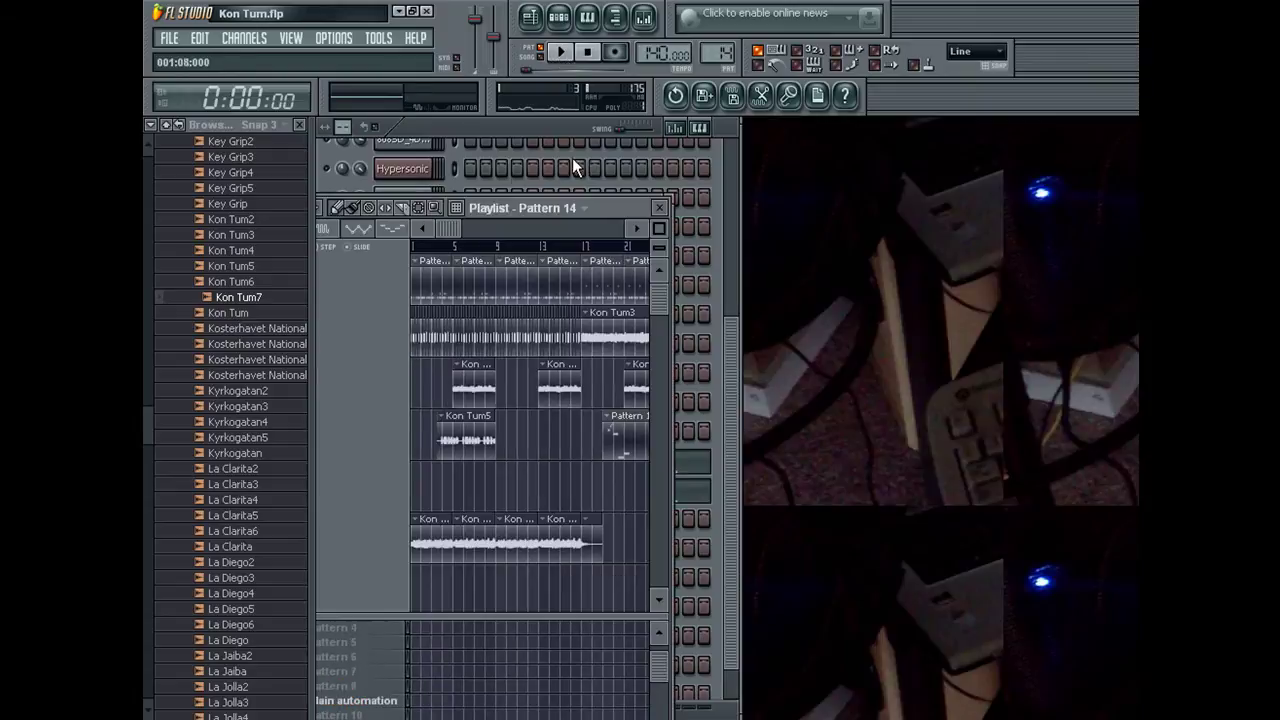
key("ctrl+r")
key("Return")
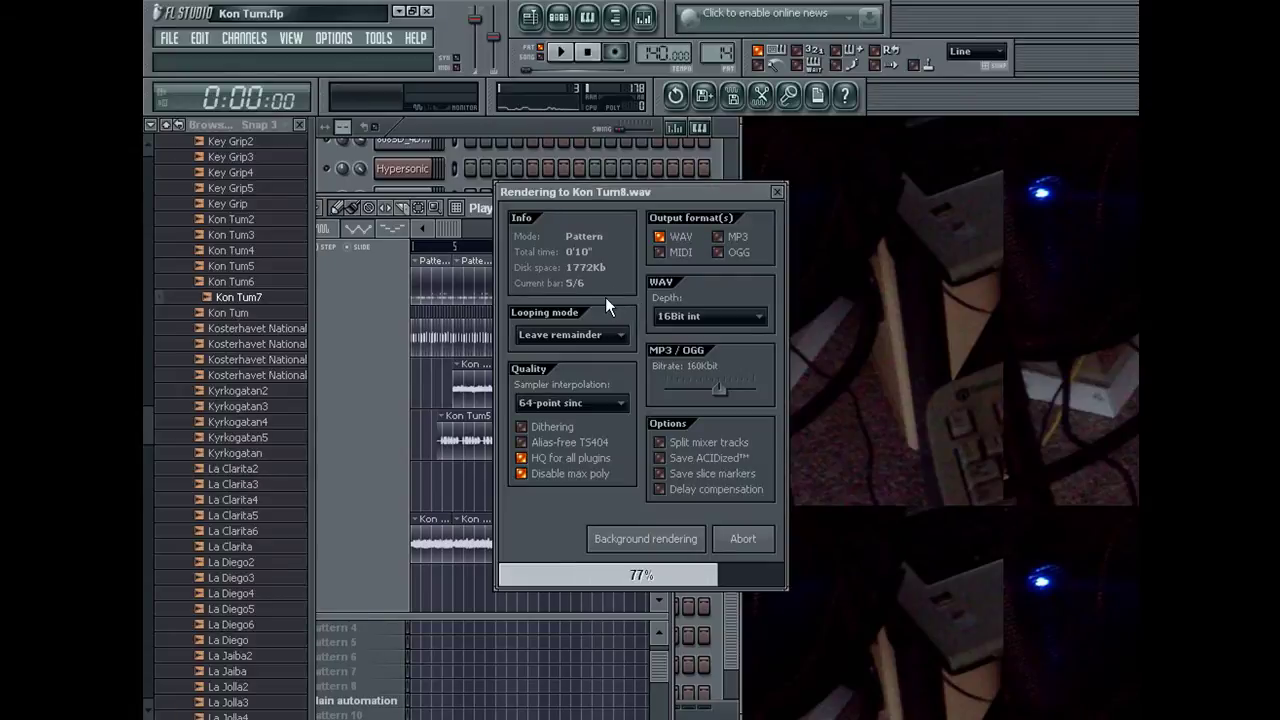
Reactivate all the channels, switch to empty Pattern 15 and play the arrangement in song mode.
left_click(644, 17)
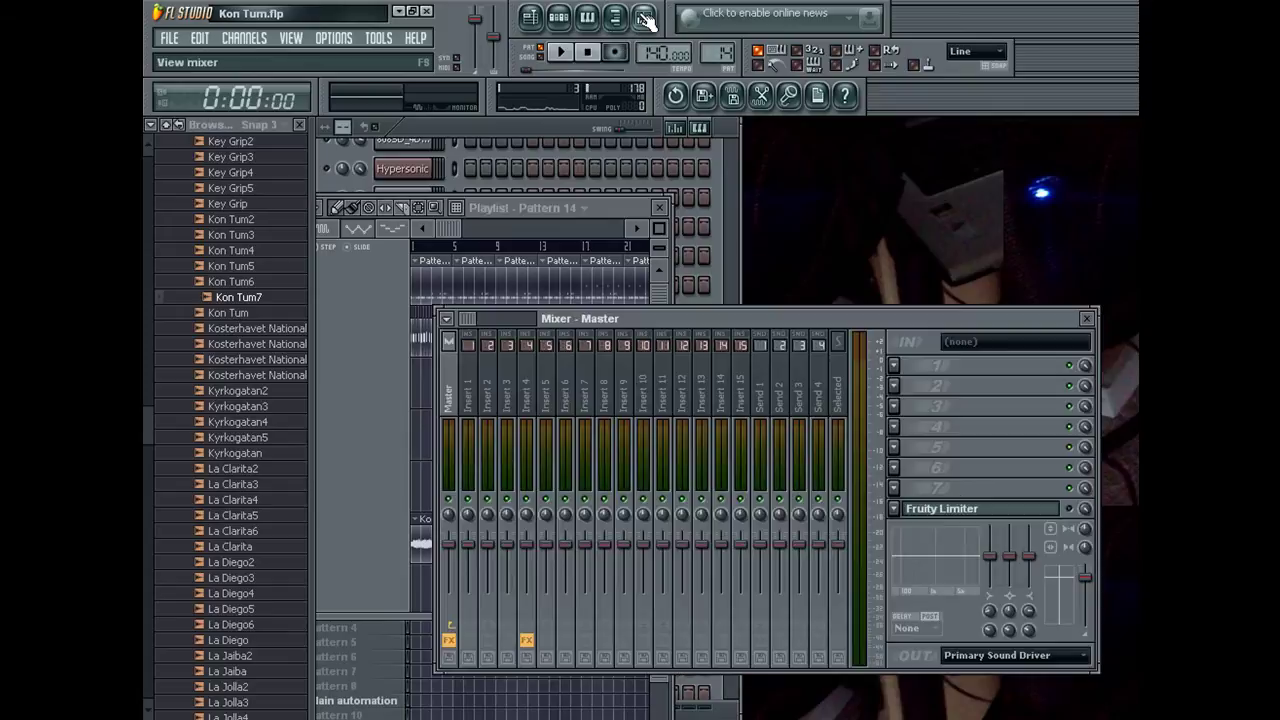
left_click(644, 17)
left_click(359, 179)
right_click(340, 171)
left_click(410, 442)
key("KP_Add")
key("KP_Add")
key("KP_Add")
key("KP_Add")
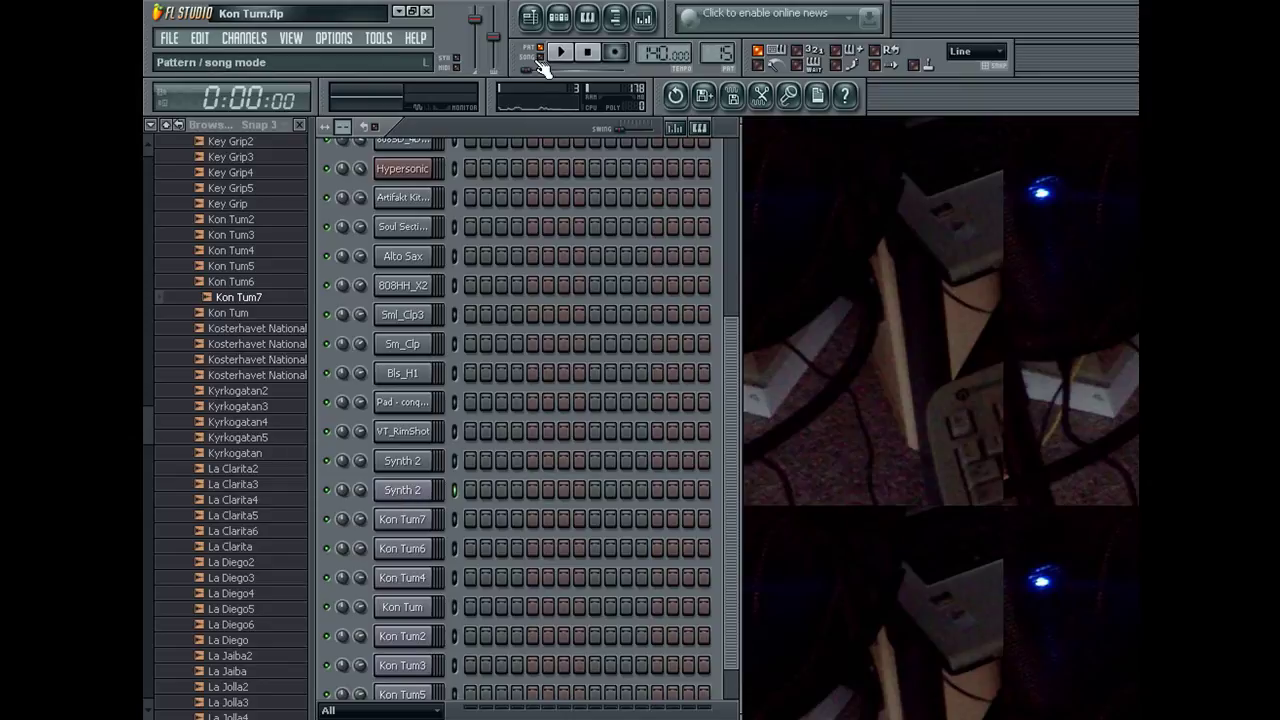
key("space")
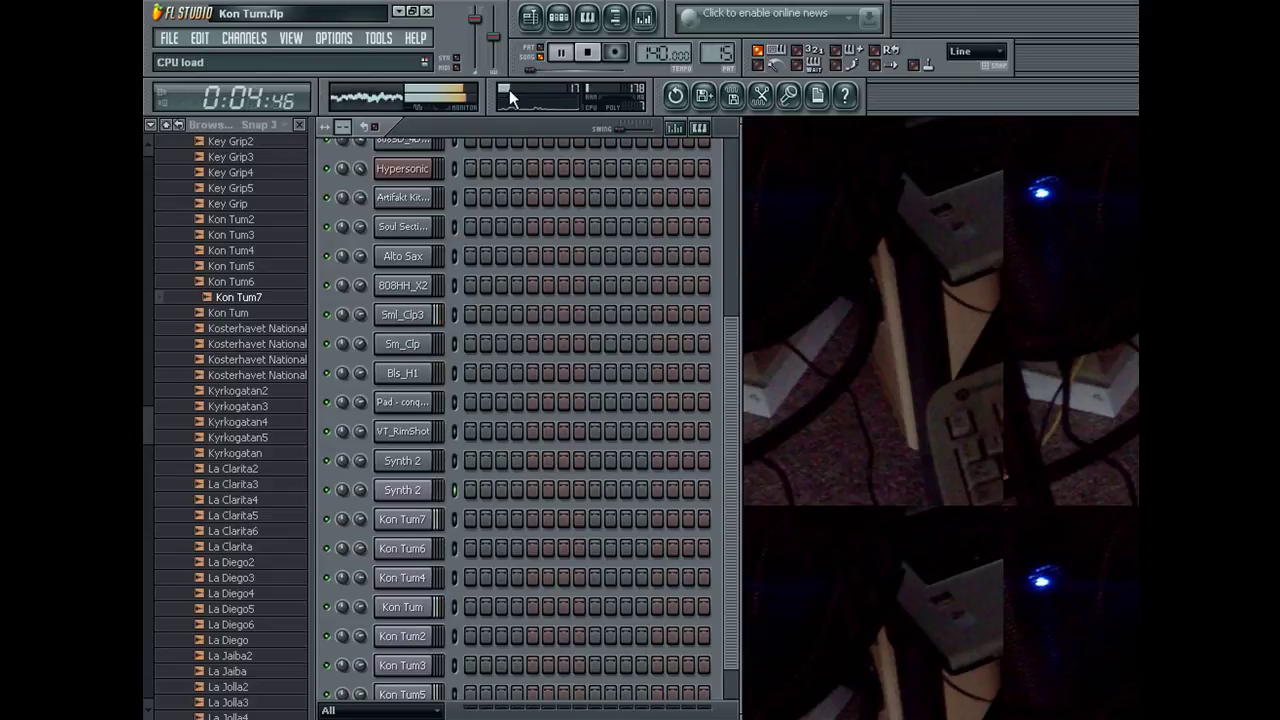
Replace the Pattern 14 clip at bar 19 on track 4 with the Kon Tum8 audio clip, removing the mistakenly placed Kon Tum7.
key("F5")
double_click(614, 207)
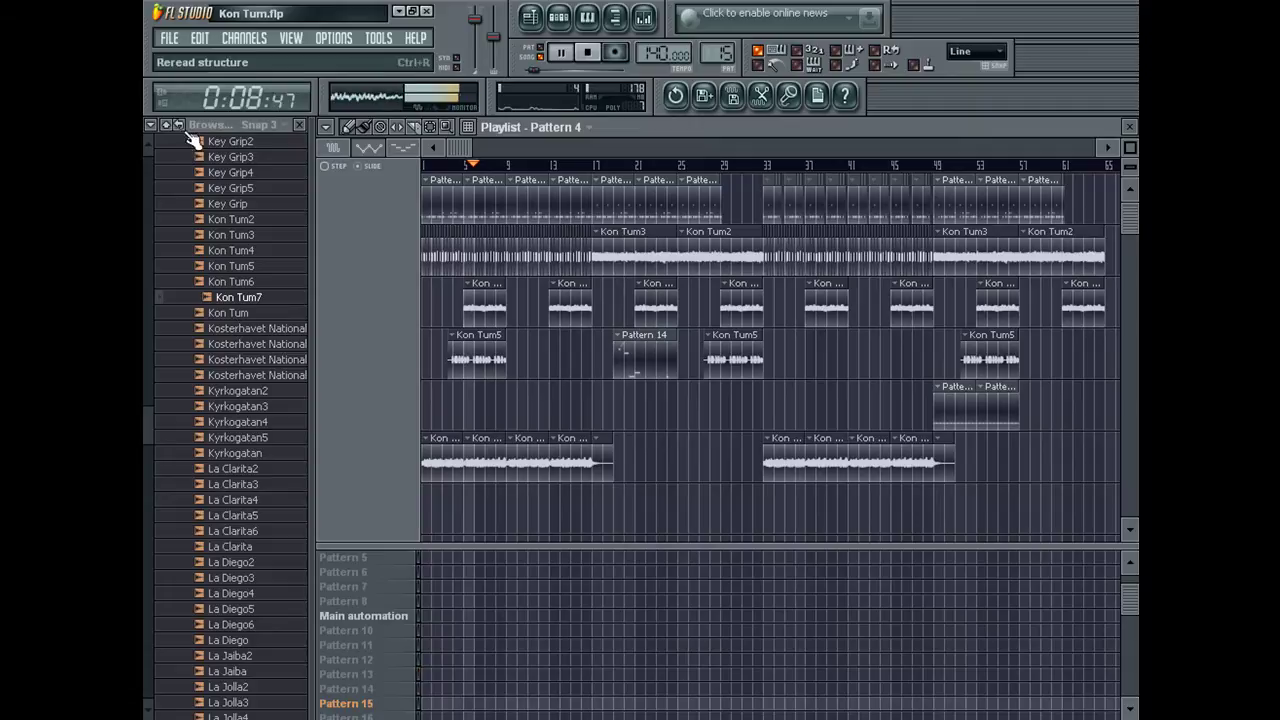
left_click_drag(238, 297, 623, 374)
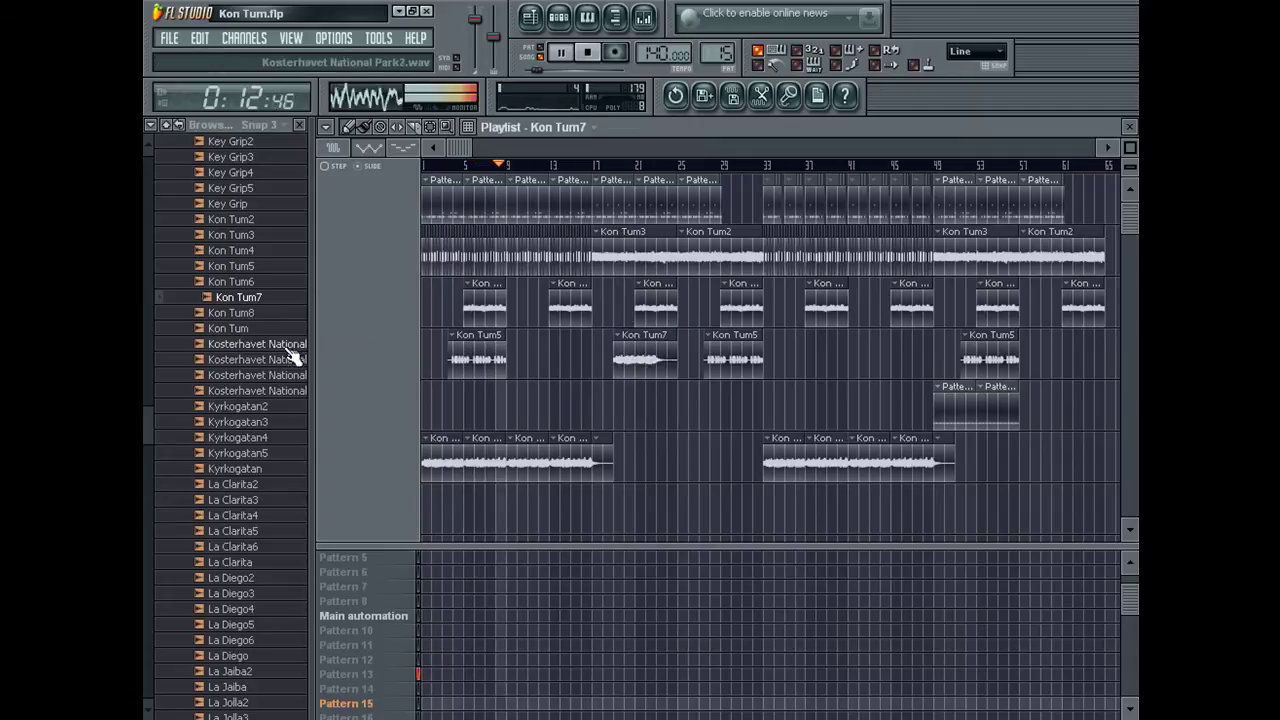
left_click_drag(232, 300, 644, 384)
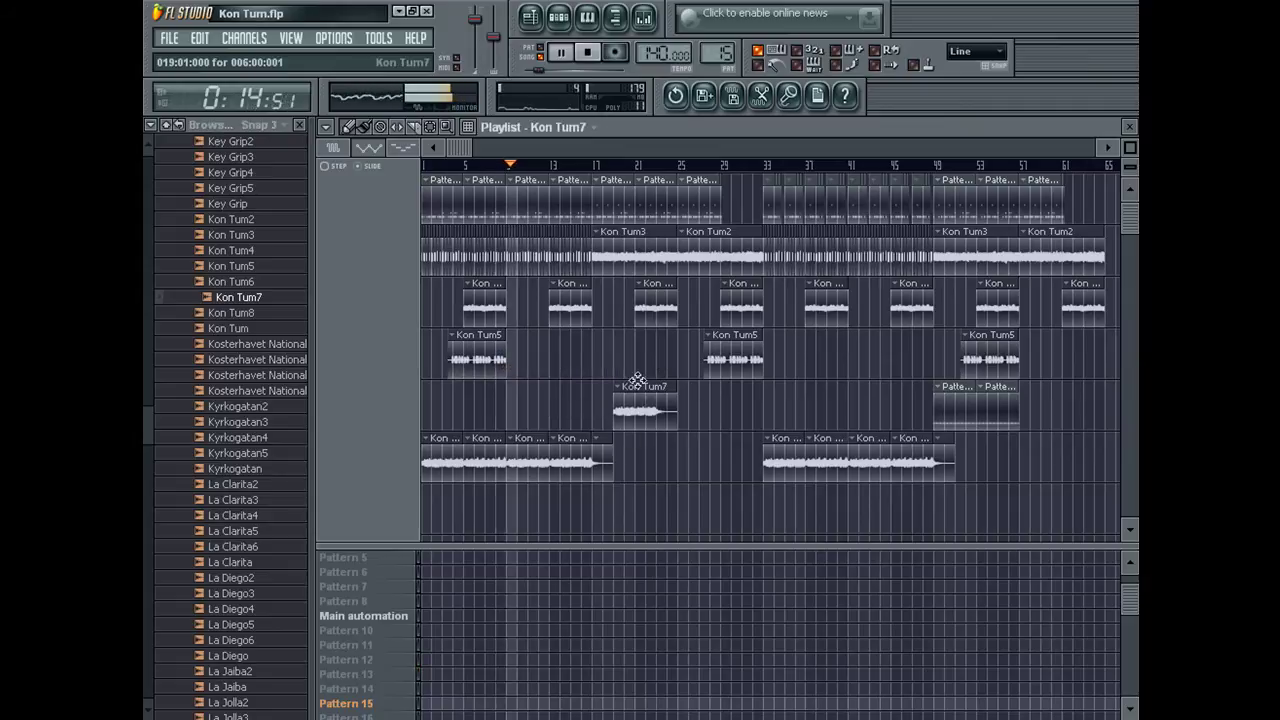
left_click_drag(232, 313, 630, 357)
right_click(643, 427)
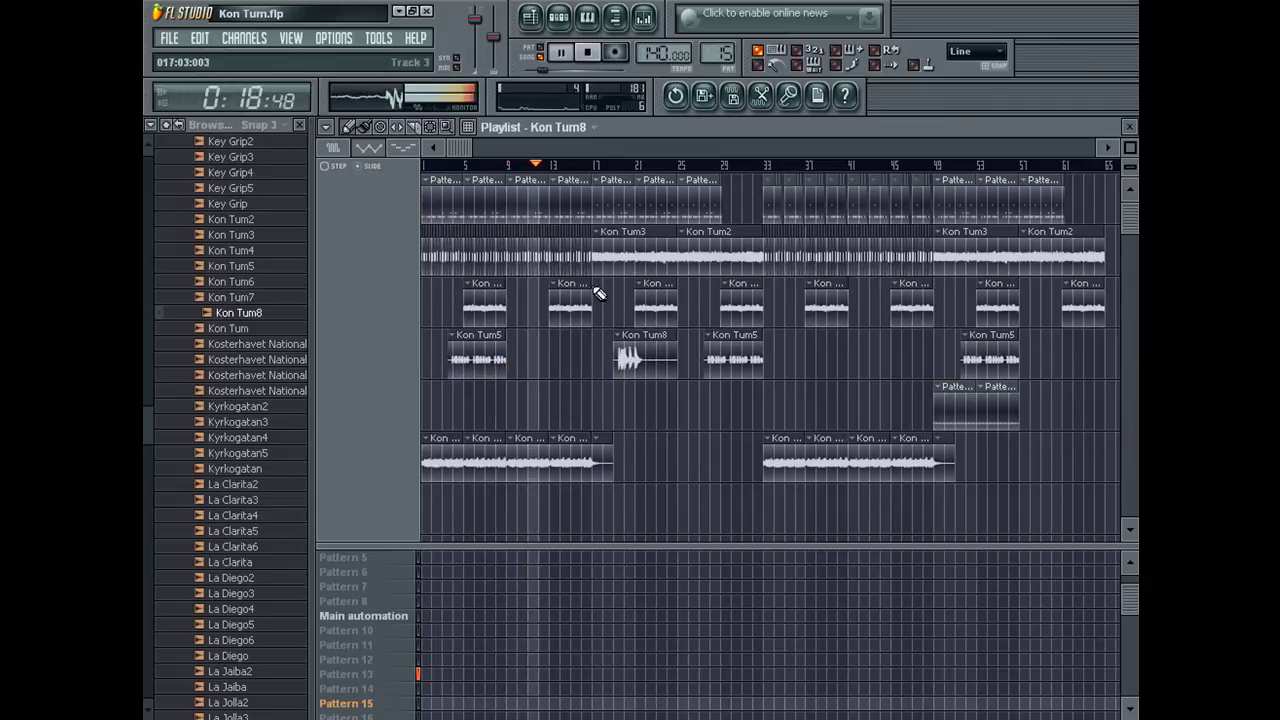
Open Pattern 13 from its playlist clip and clear the Bls_H1 channel's notes.
double_click(563, 206)
key("F6")
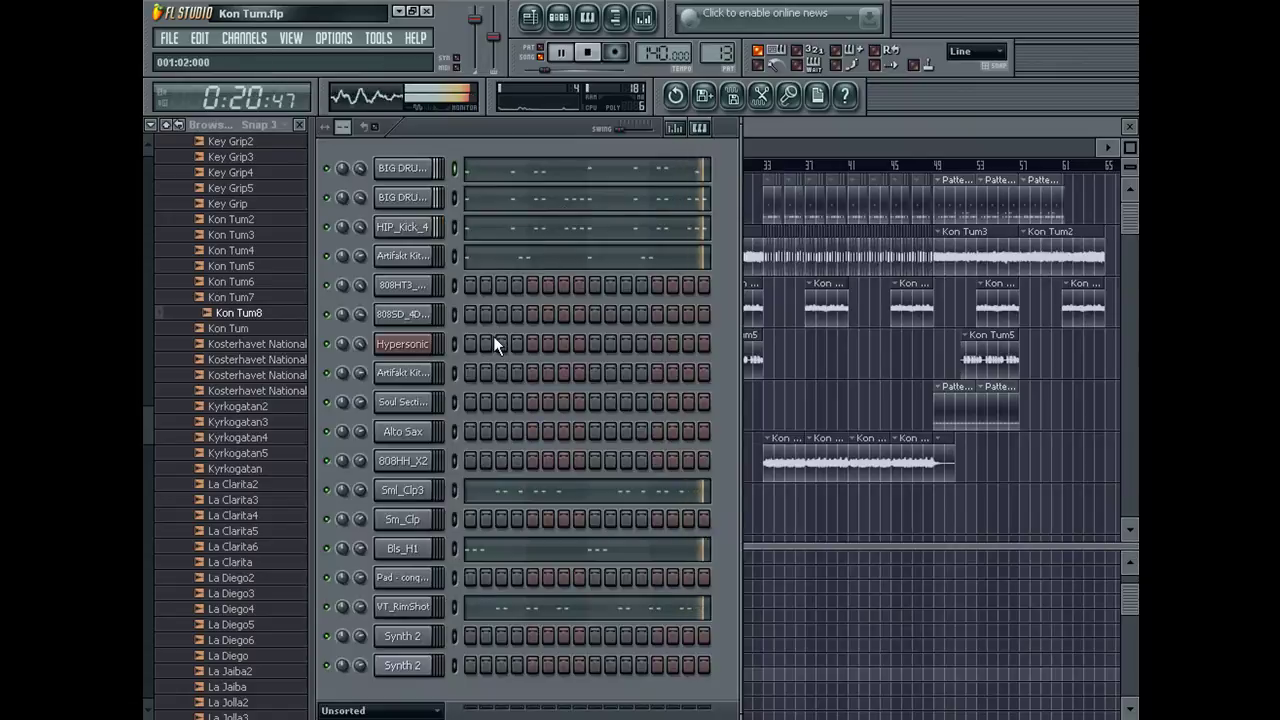
left_click(421, 546)
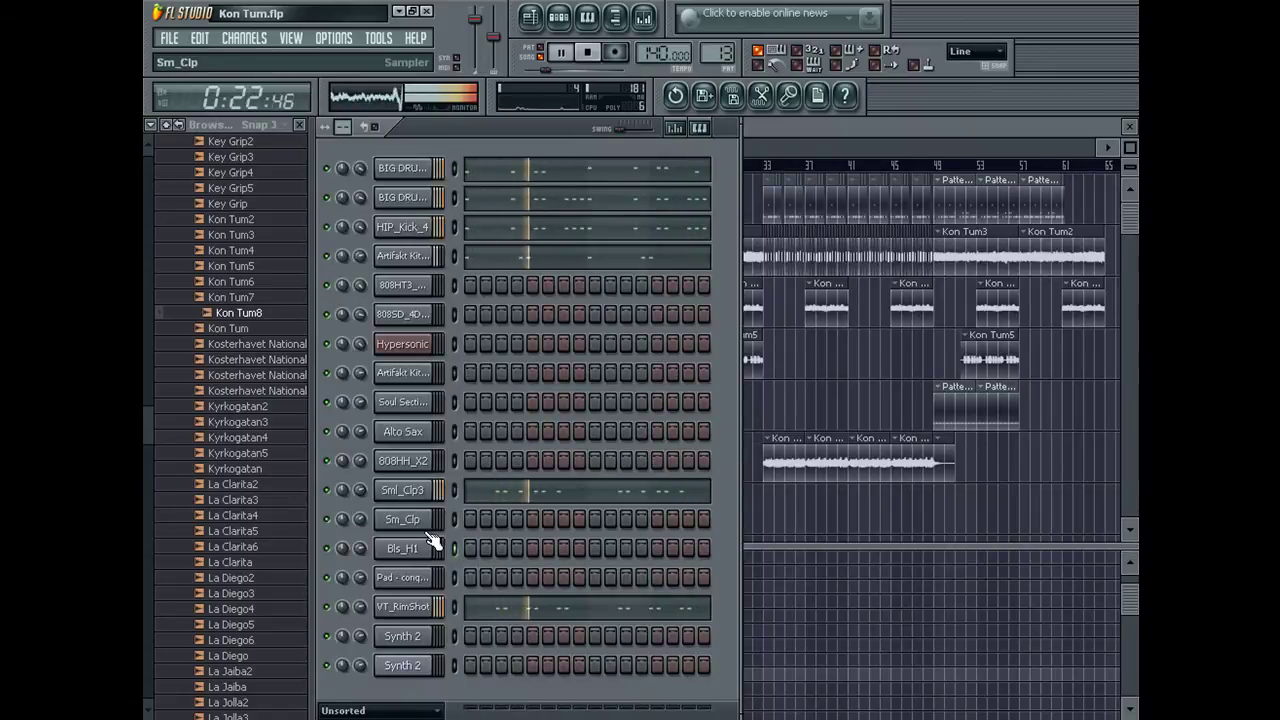
Try clearing the notes of the first BIG DRU... channel in Pattern 13.
left_click(408, 169)
left_click(408, 169)
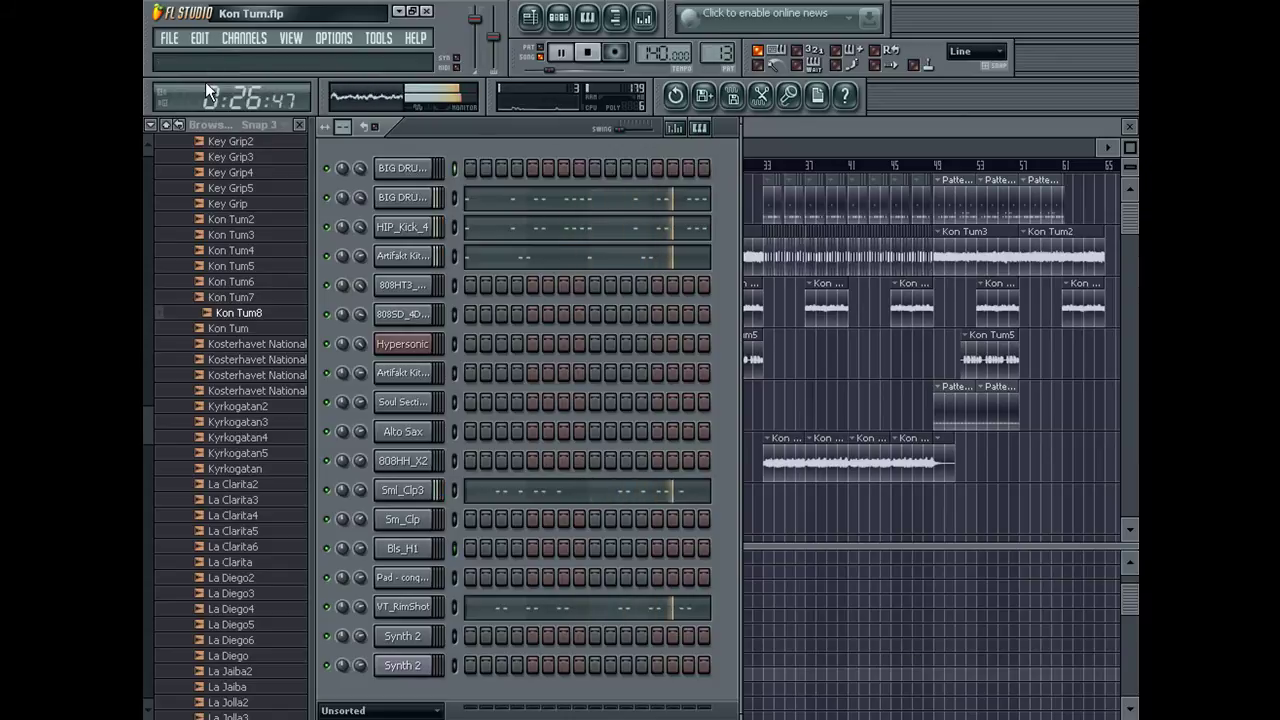
left_click(200, 38)
left_click(206, 53)
left_click(828, 399)
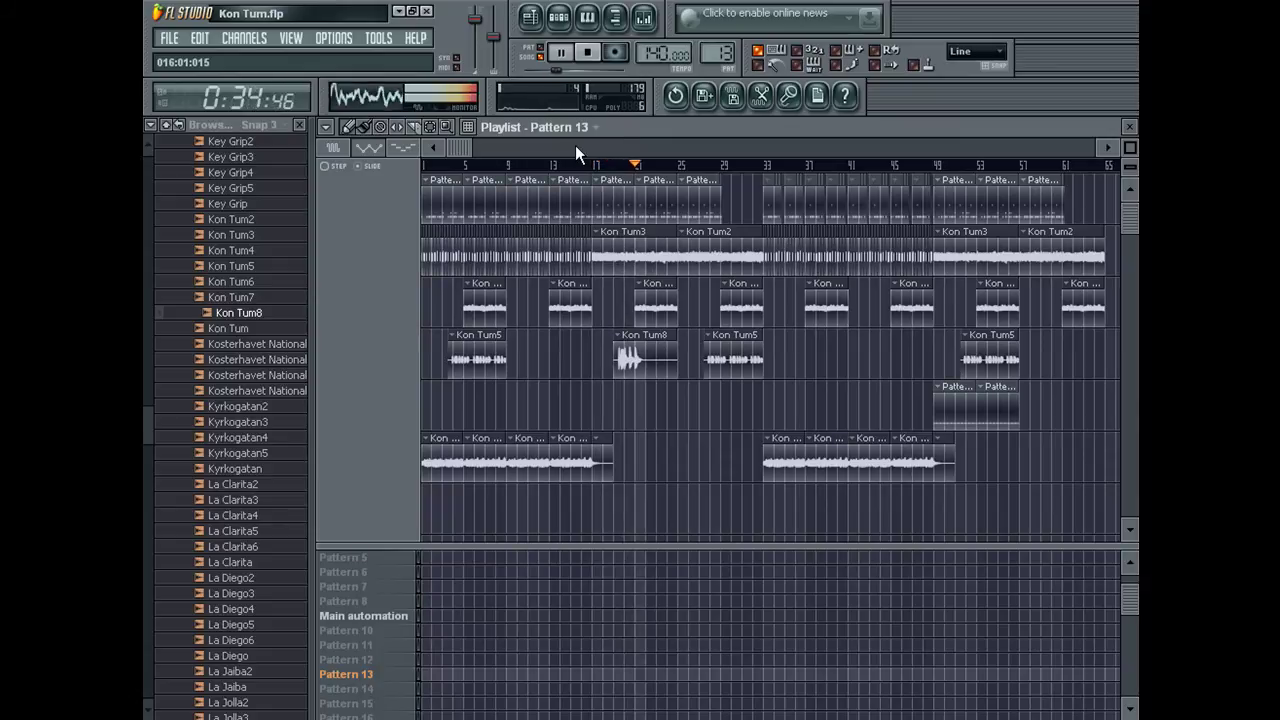
left_click(1131, 127)
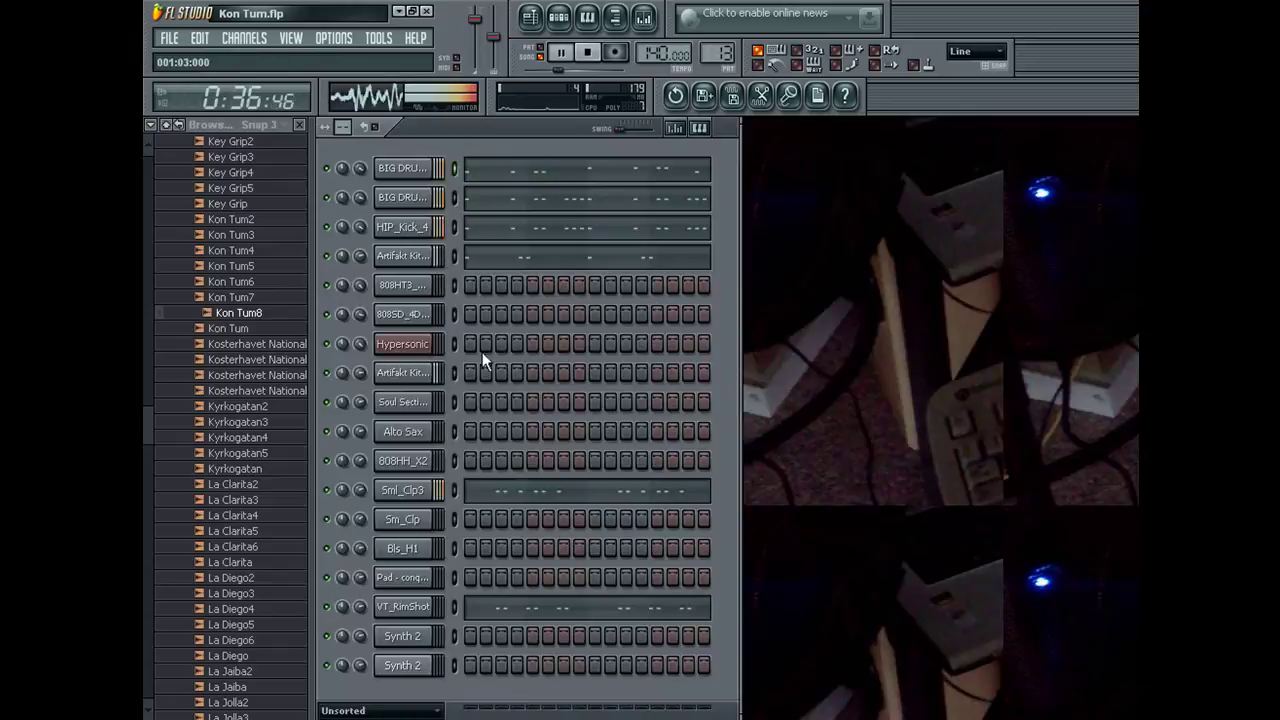
Open the Hypersonic plugin and raise the level of its Bright Grand Piano patch.
left_click(398, 345)
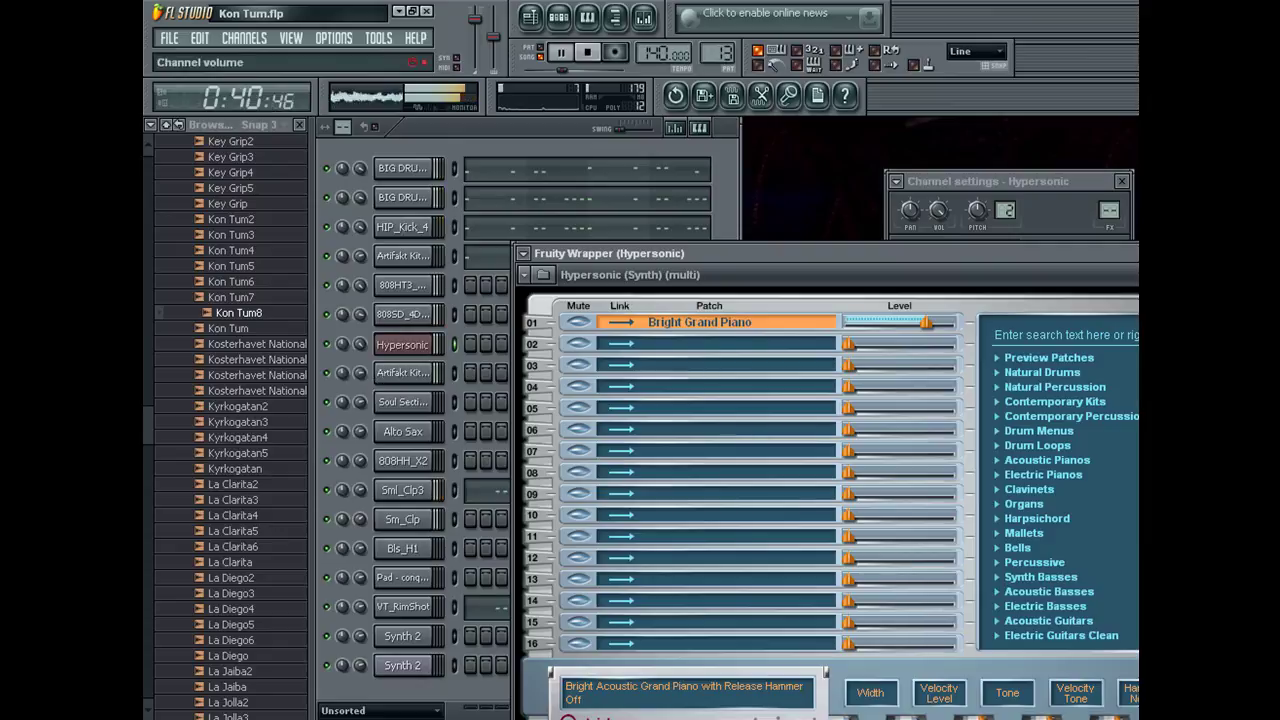
left_click(364, 337)
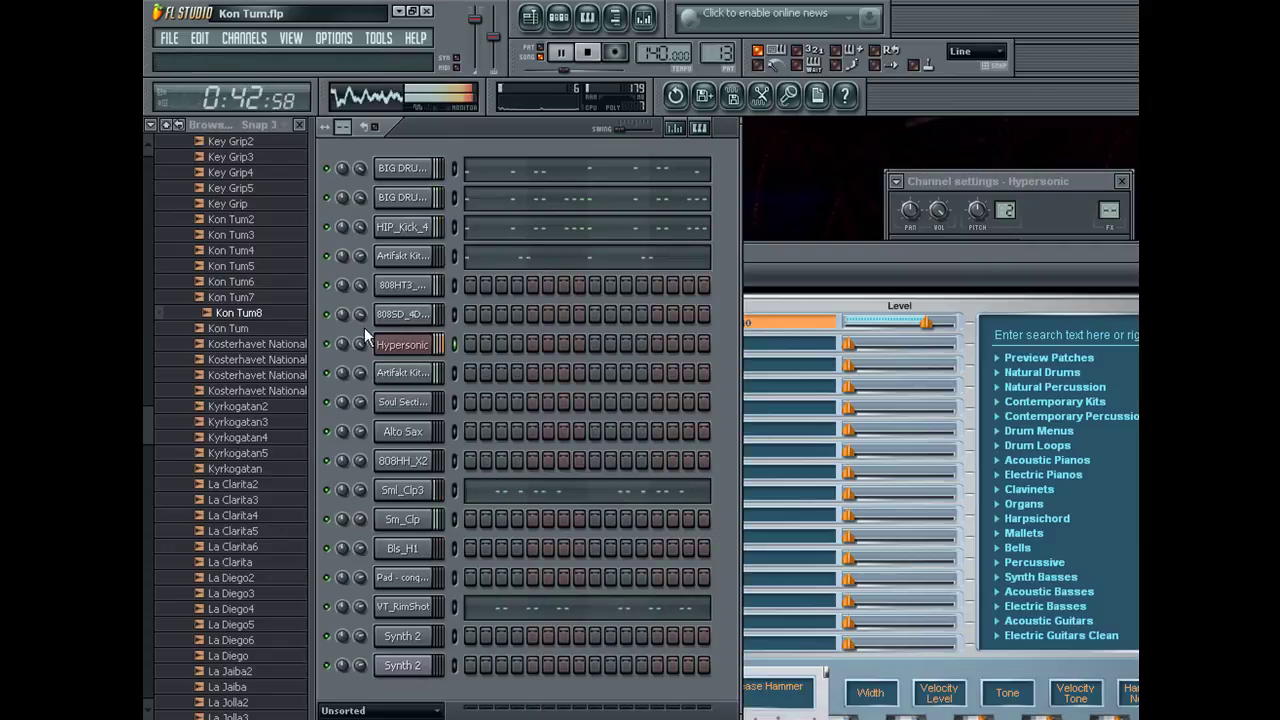
left_click(948, 322)
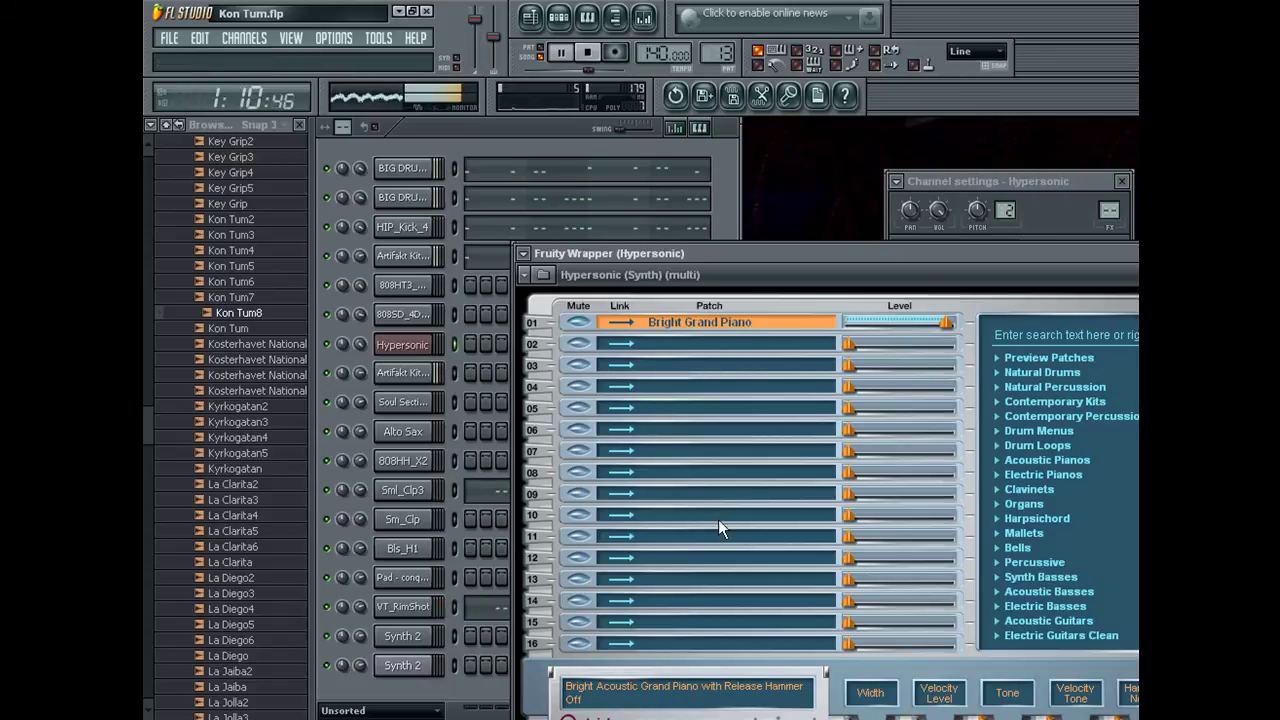
left_click(502, 132)
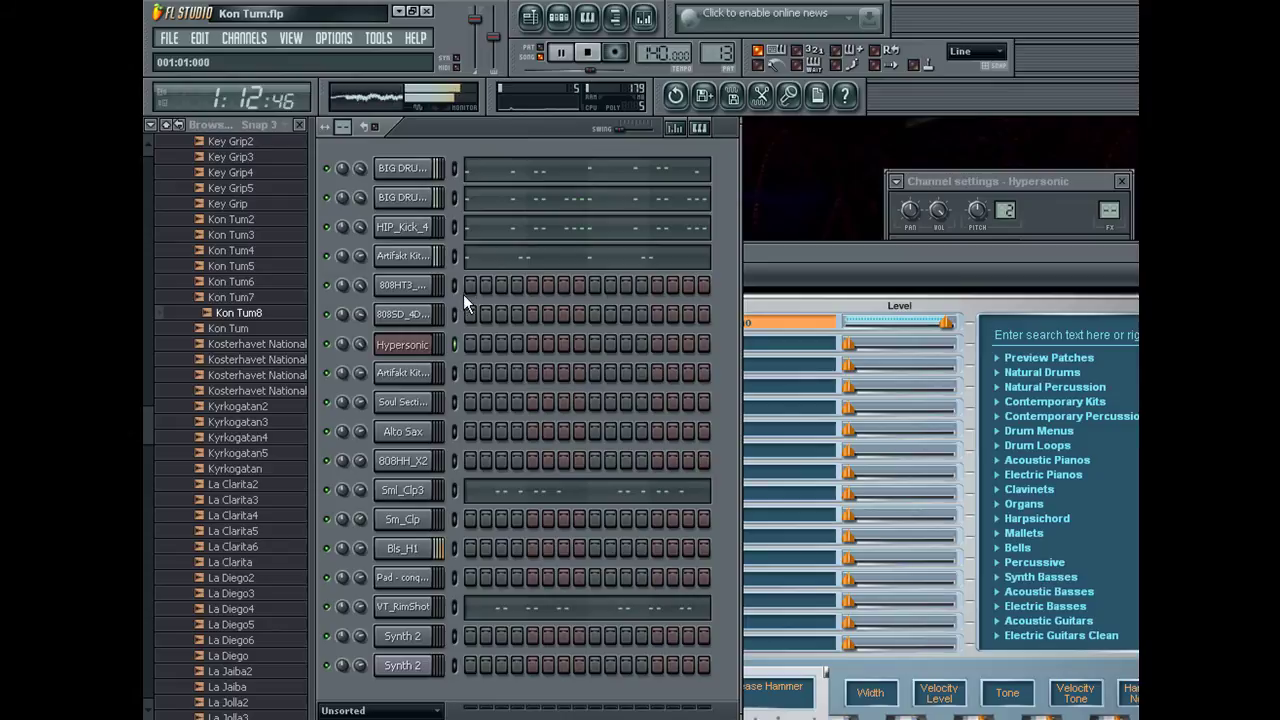
Pick the Kon Tum8 clip in the playlist and try removing the pattern clip at bar 49 on track 1.
key("F5")
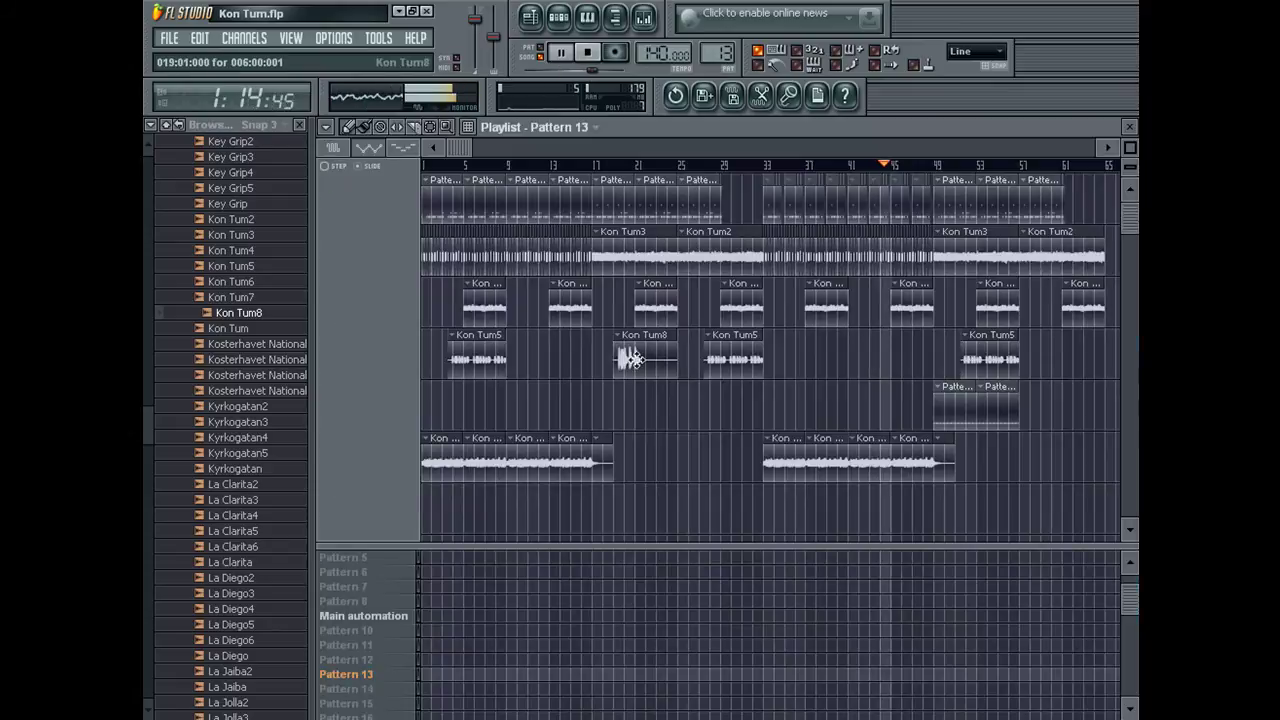
left_click(631, 358)
left_click_drag(479, 146, 336, 174)
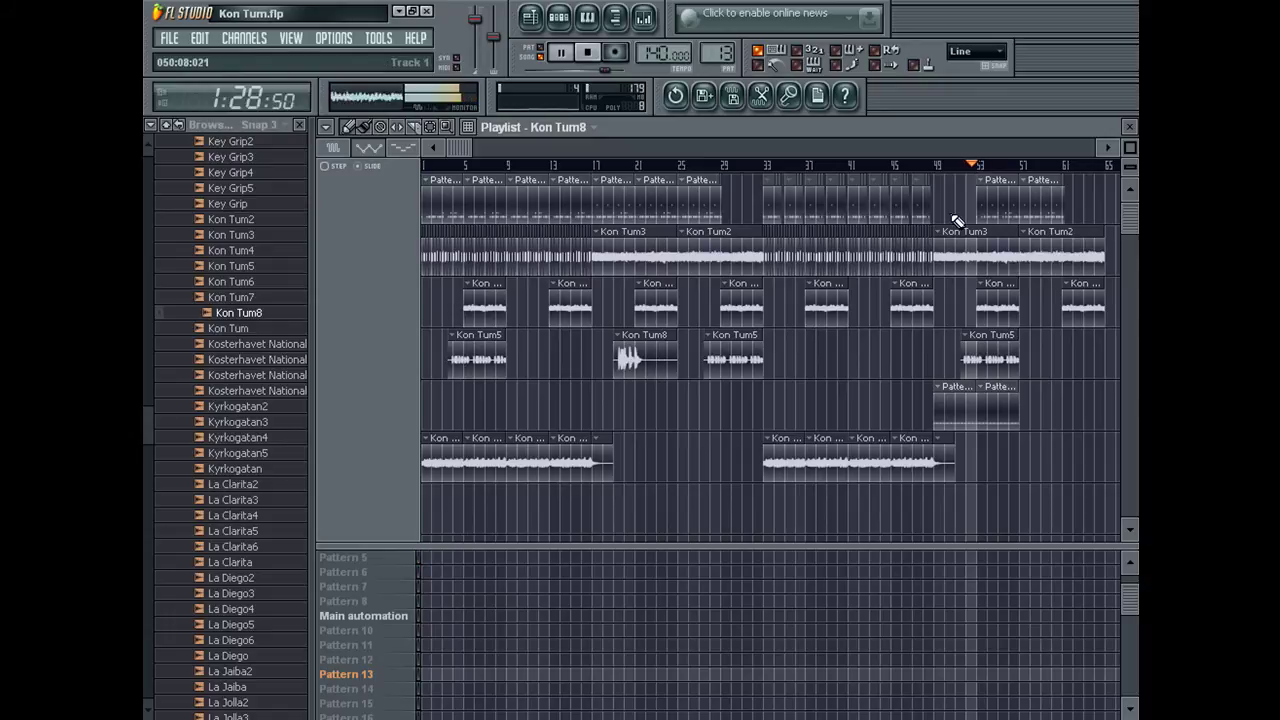
key("ctrl+z")
Slice the track 1 pattern clip shortly before bar 53 and delete the cut-off piece to leave a short drum break.
left_click_drag(645, 147, 948, 152)
scroll(948, 152, "up", 3)
scroll(948, 152, "up", 4)
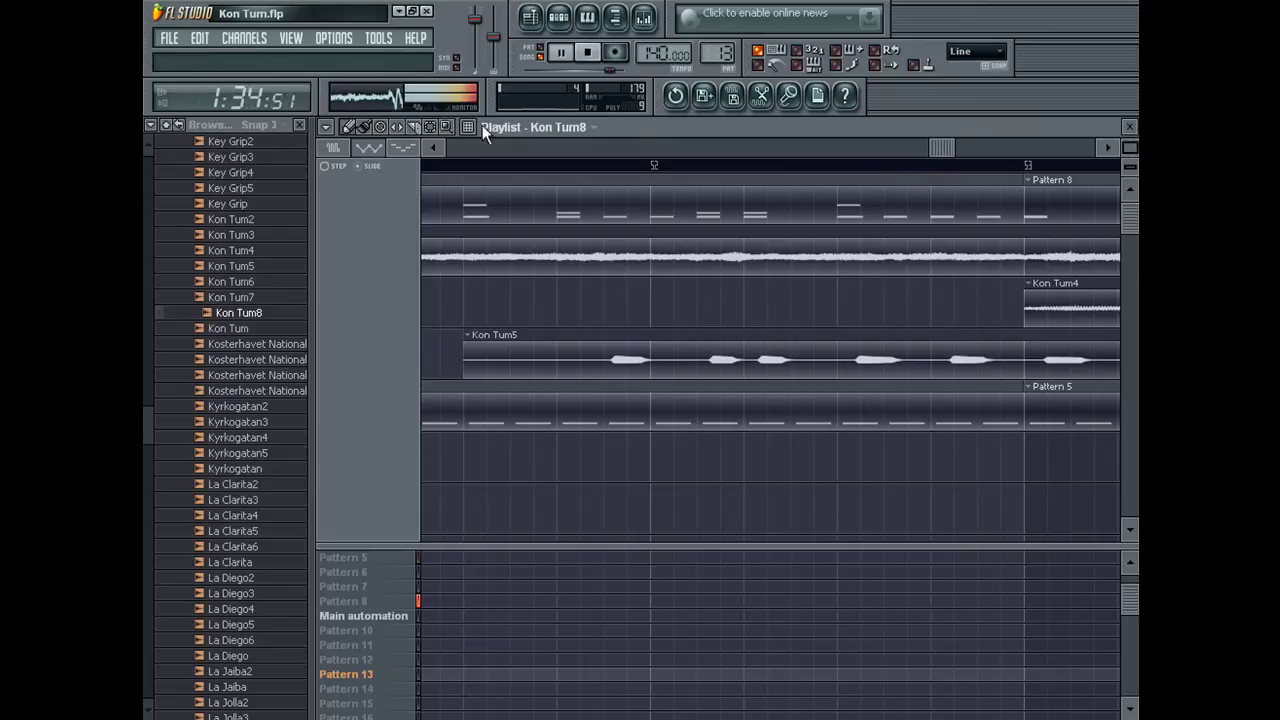
left_click(885, 215)
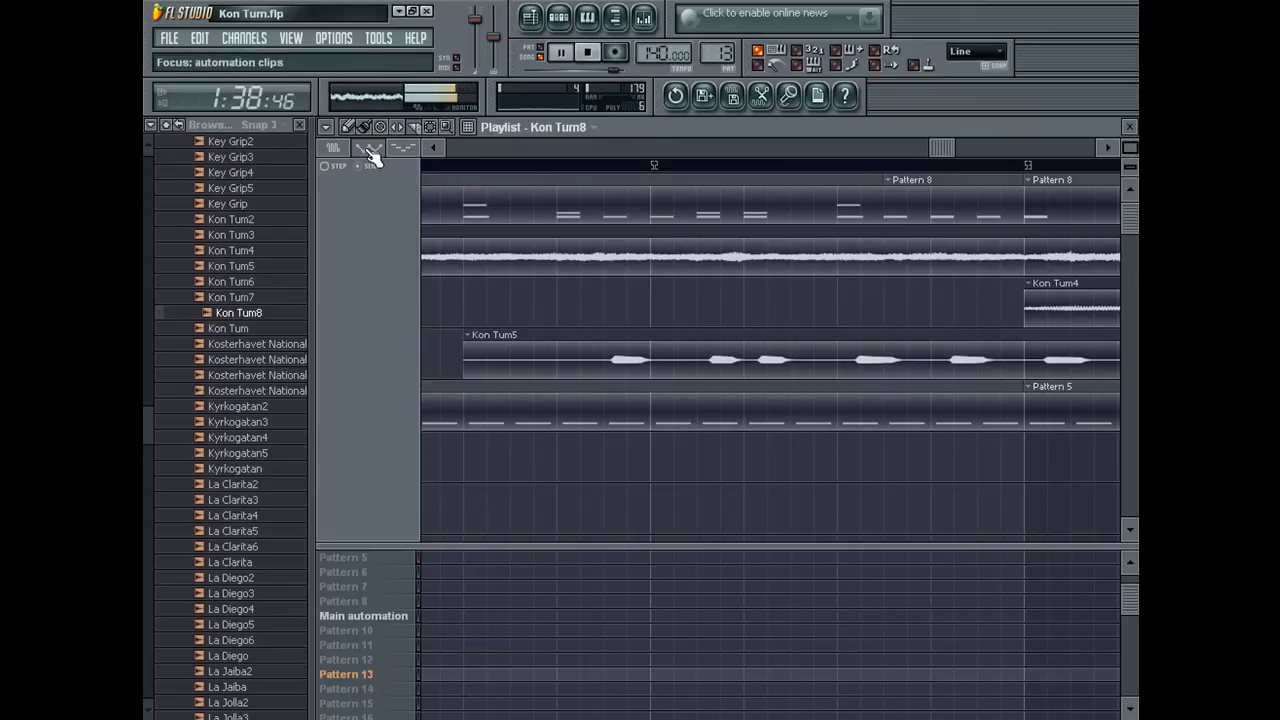
right_click(962, 212)
scroll(962, 212, "down", 5)
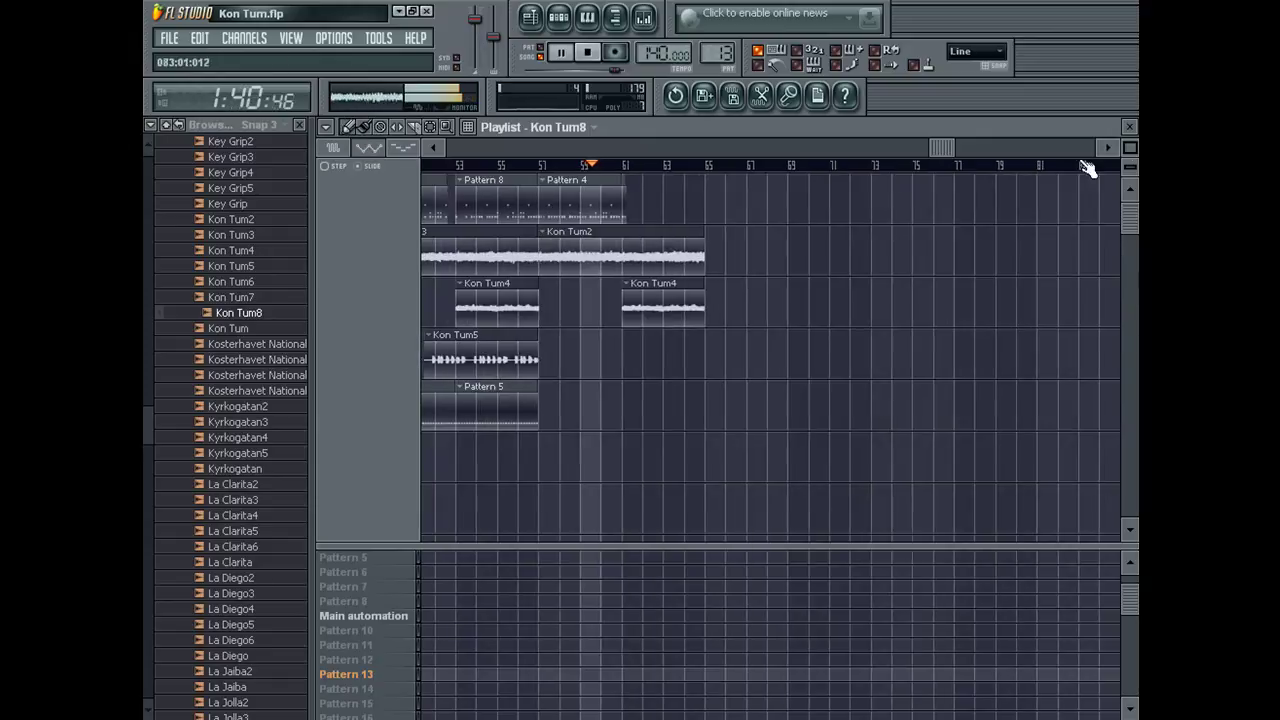
Duplicate the whole arrangement so that its copy starts at bar 65, and clear the selection.
left_click_drag(940, 148, 699, 152)
scroll(1010, 152, "down", 3)
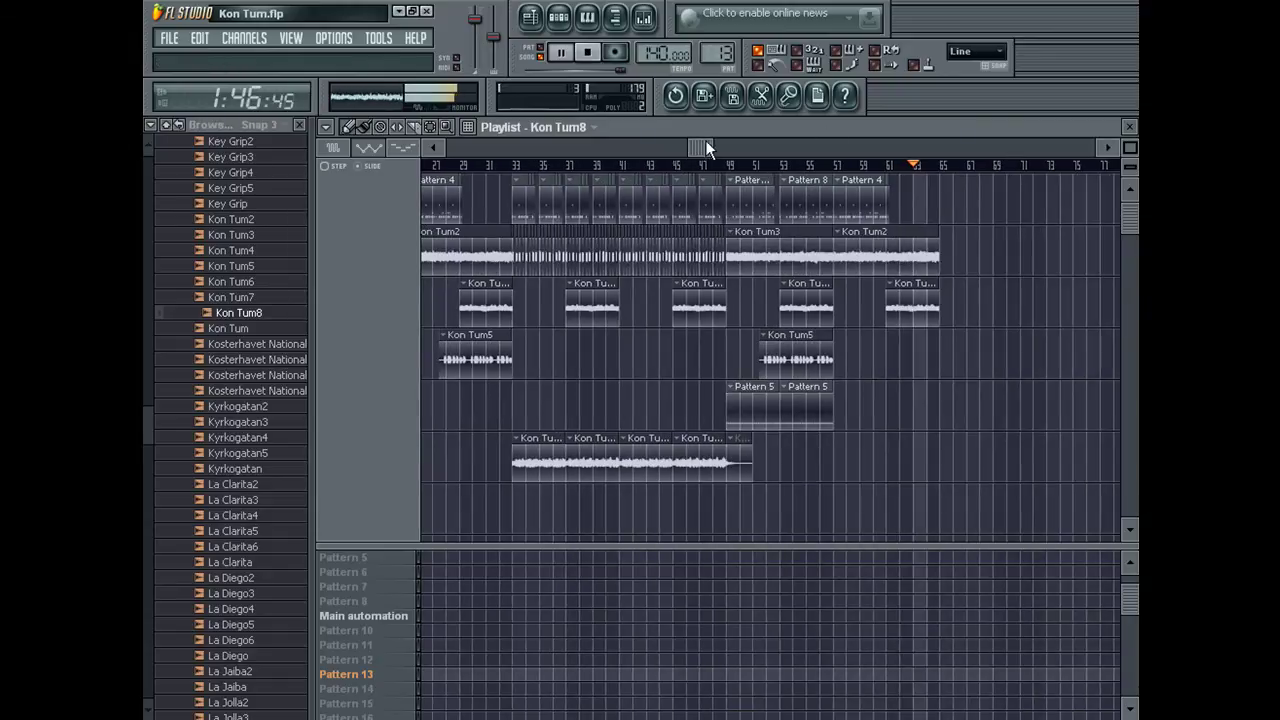
left_click_drag(693, 147, 423, 203)
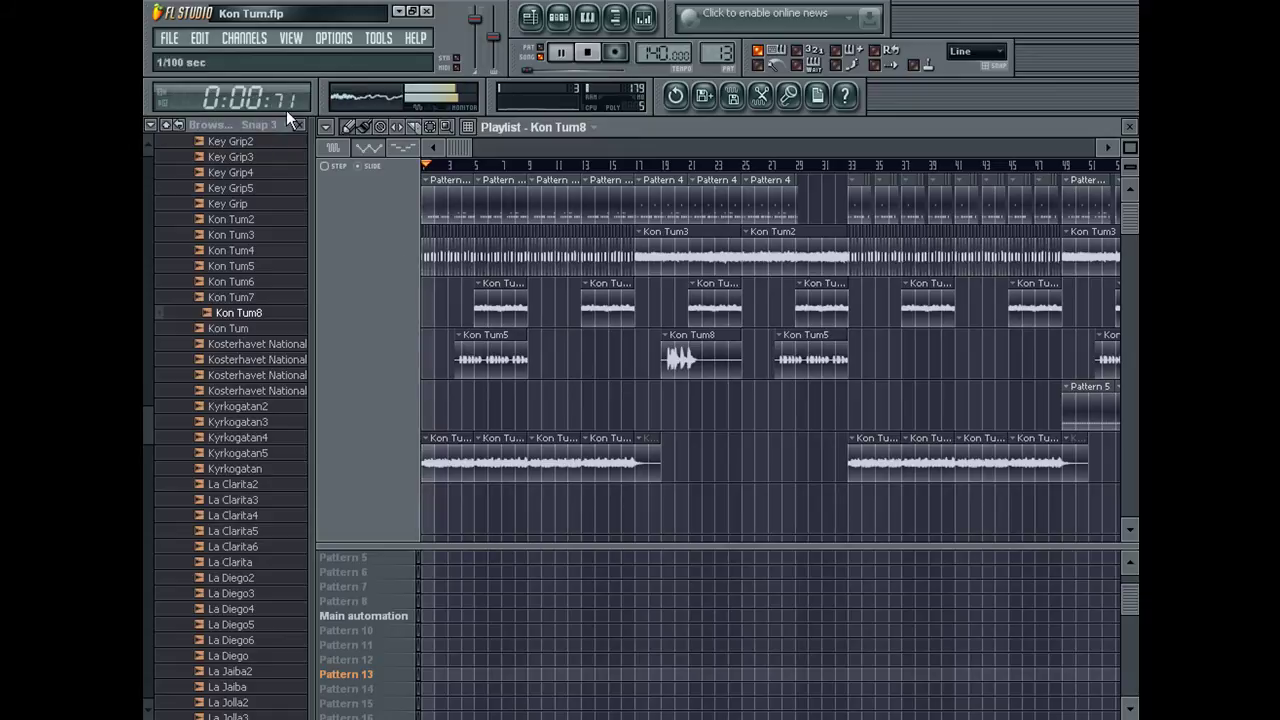
double_click(487, 166)
scroll(1023, 186, "down", 5)
key("ctrl+b")
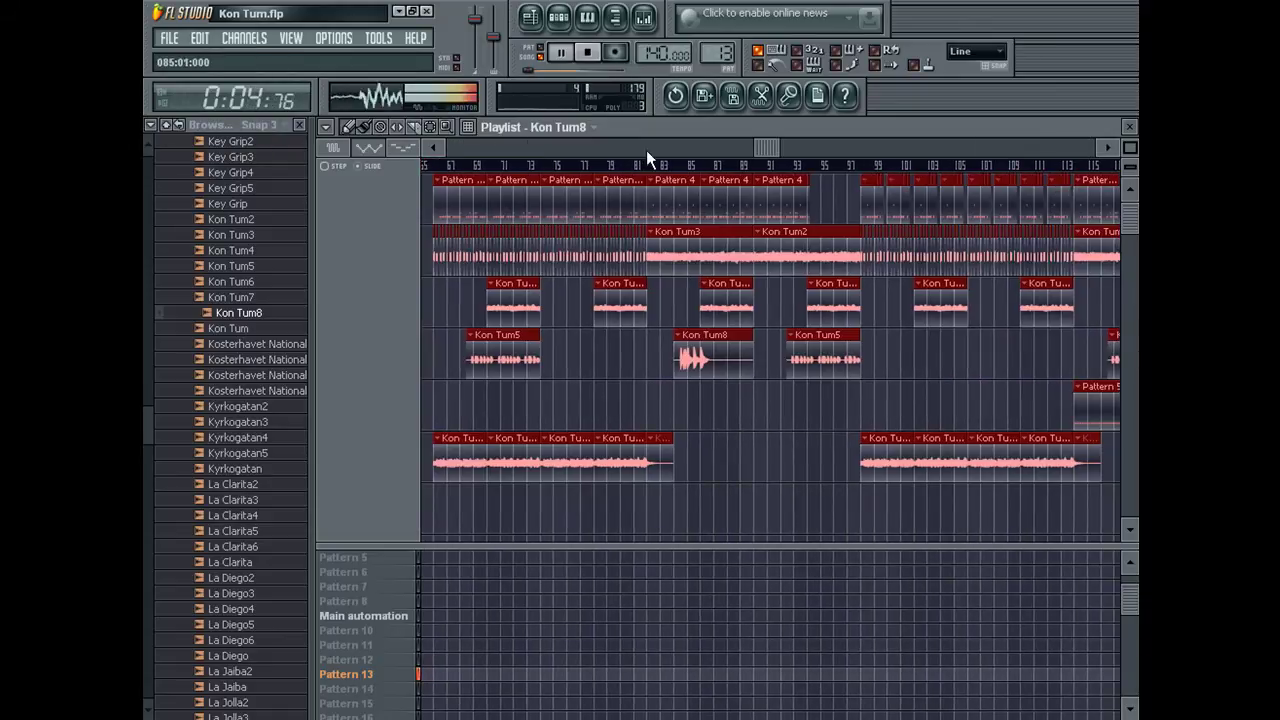
left_click_drag(752, 145, 737, 146)
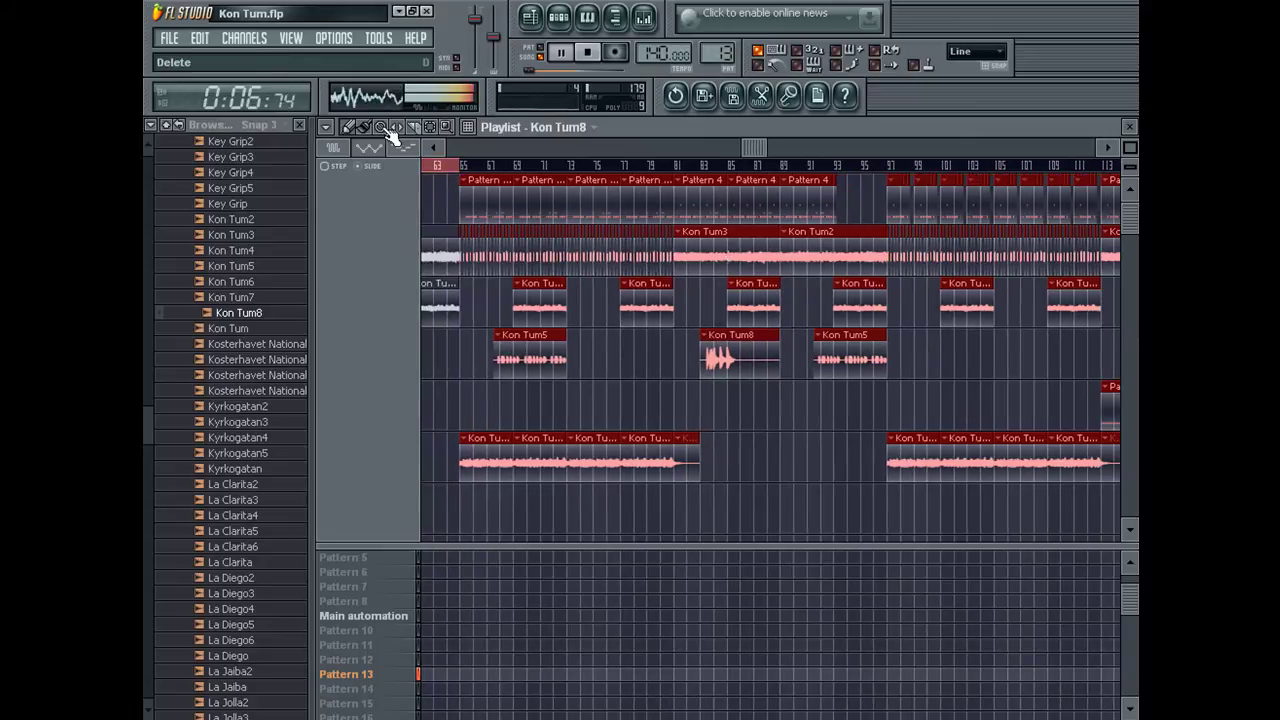
left_click(437, 165)
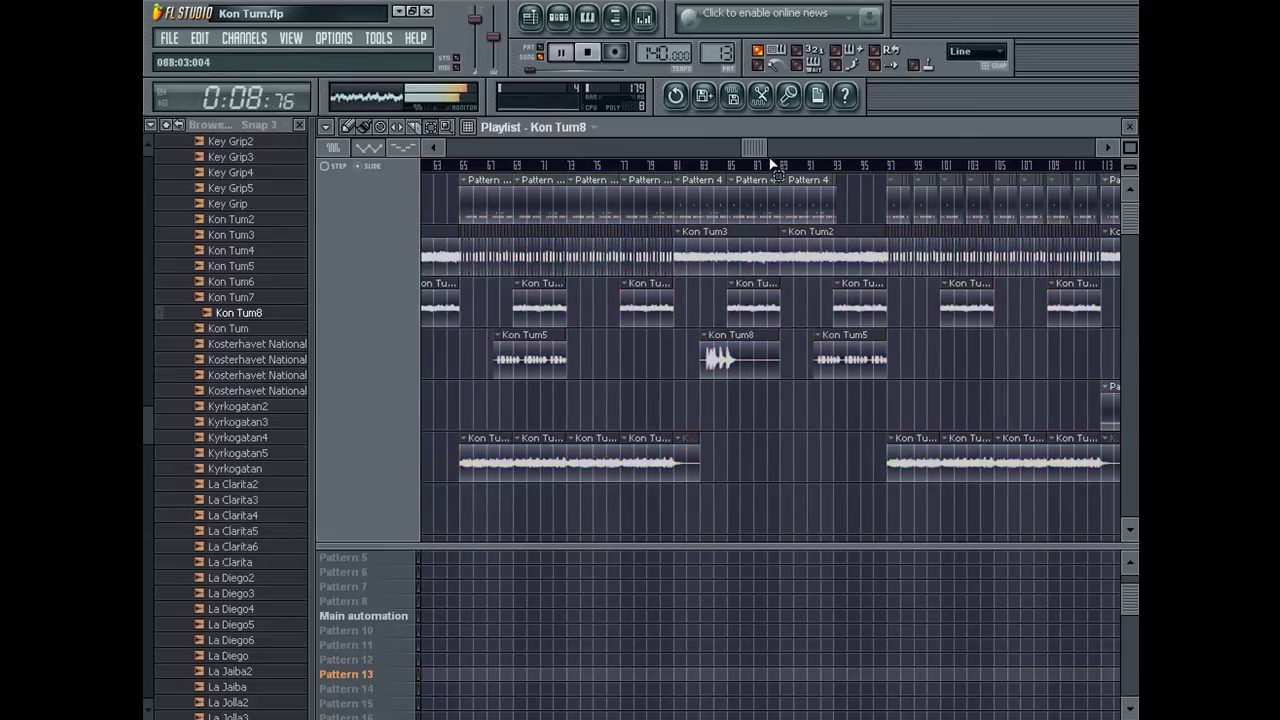
left_click_drag(752, 147, 143, 210)
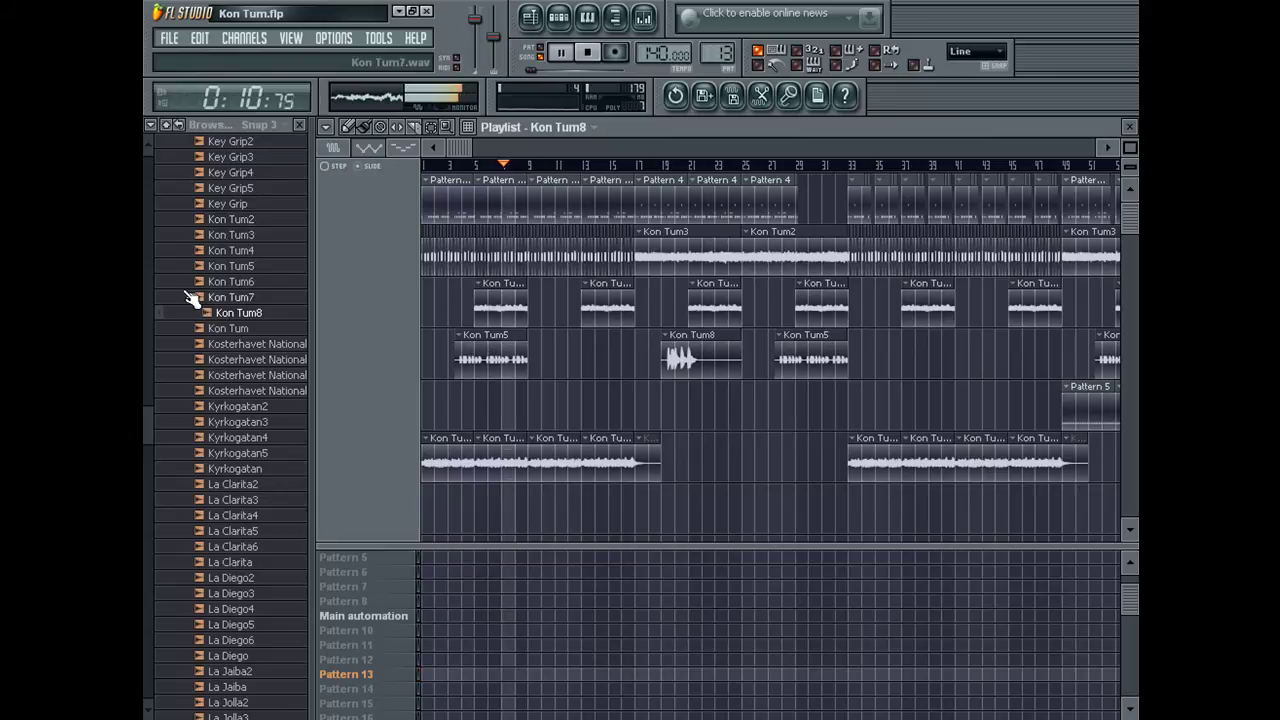
Load the 3 Trumpets Loose patch from the Solo Brass category into Hypersonic's first slot.
key("F5")
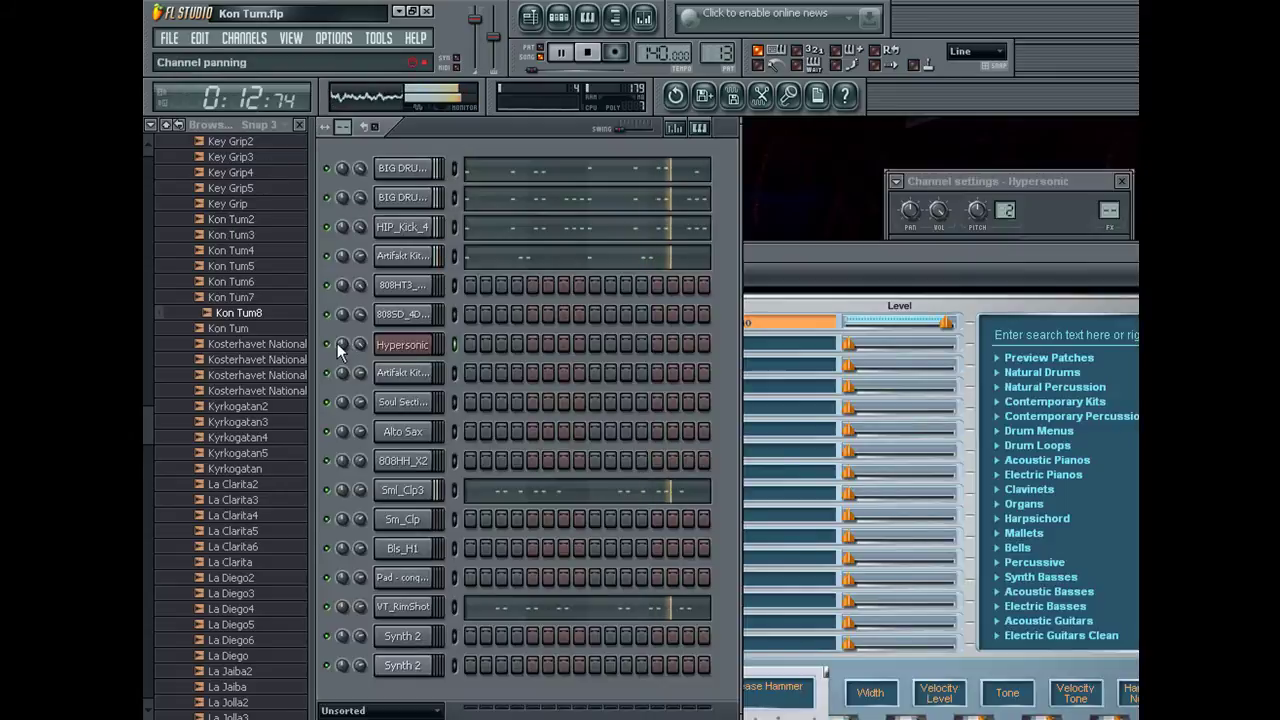
left_click(858, 262)
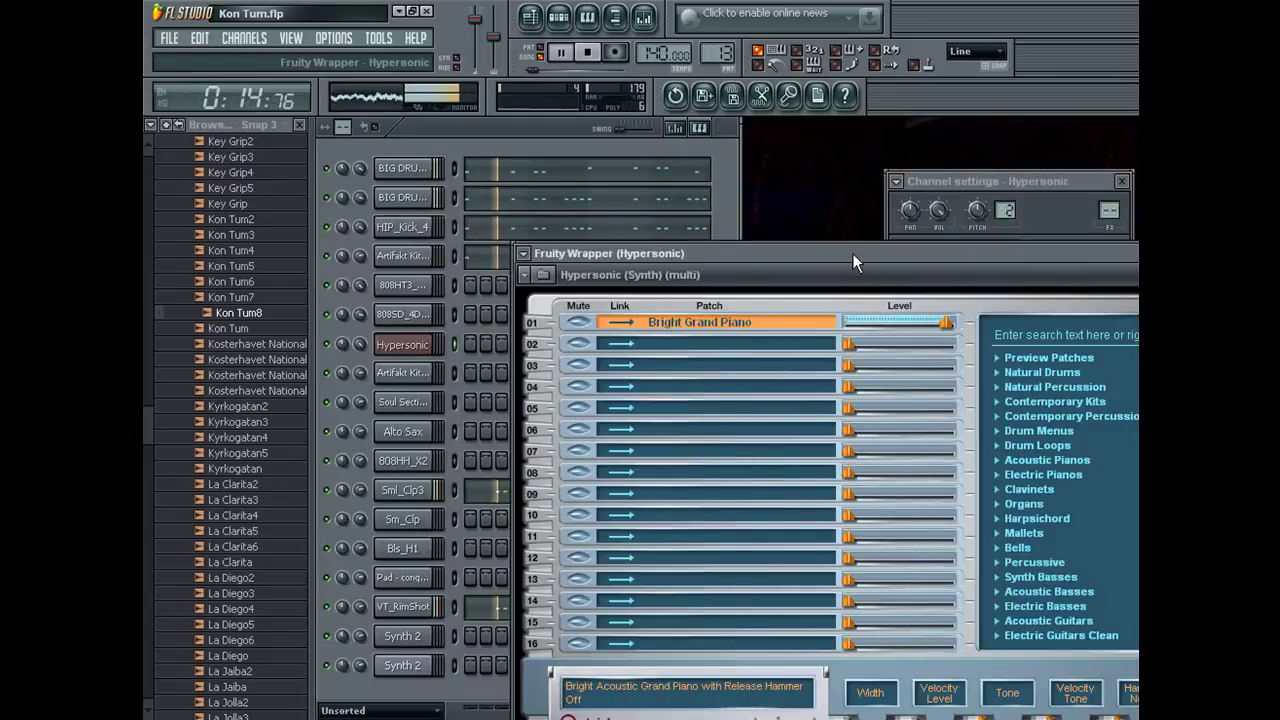
scroll(717, 52, "up", 1)
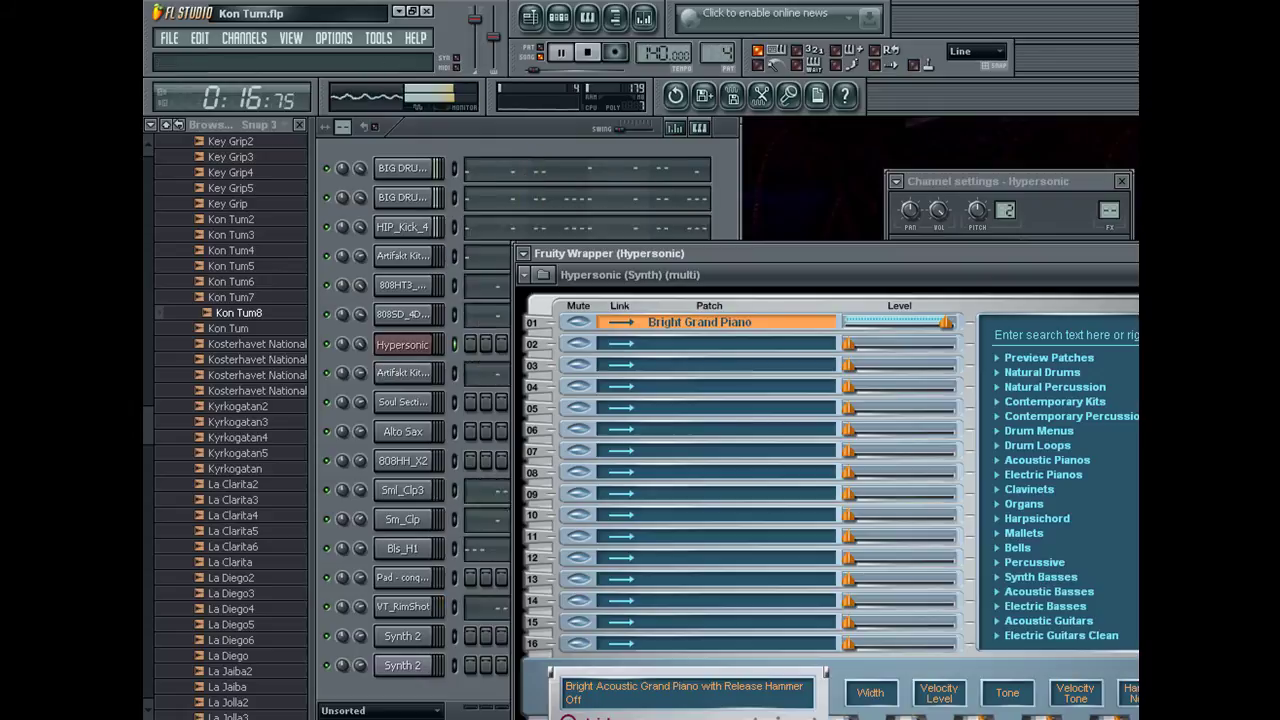
scroll(717, 52, "down", 1)
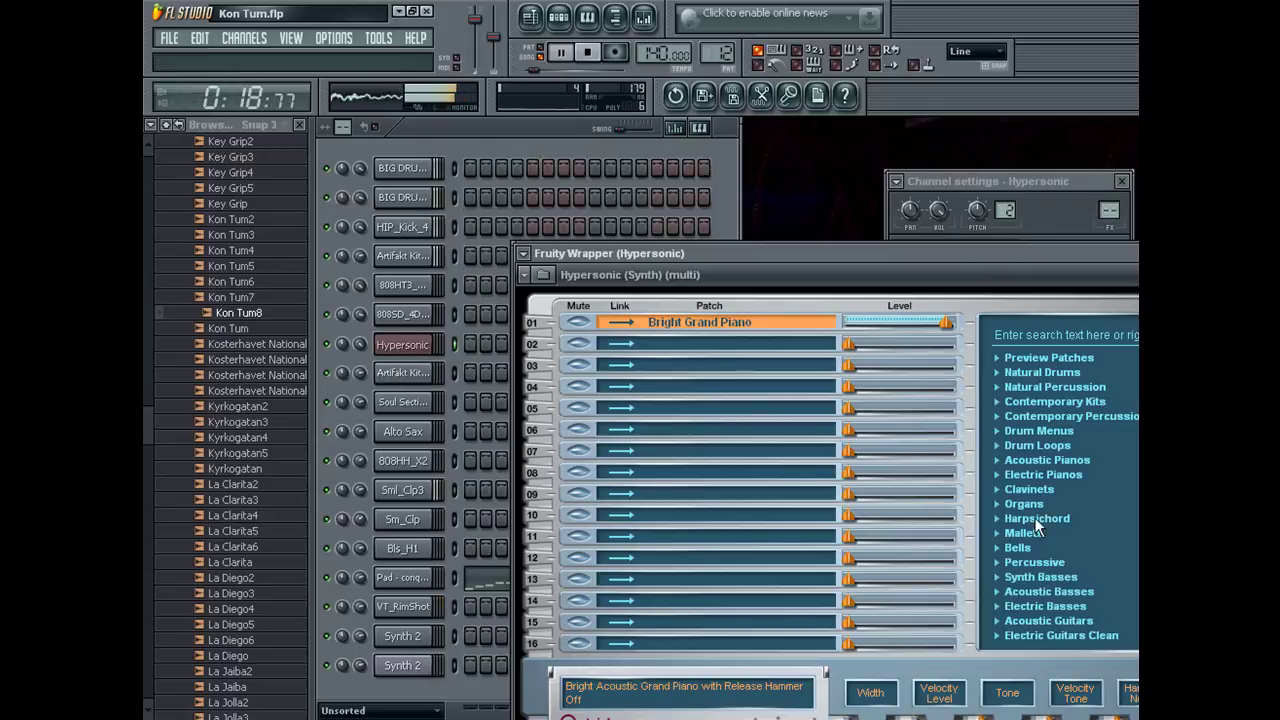
scroll(1036, 530, "down", 5)
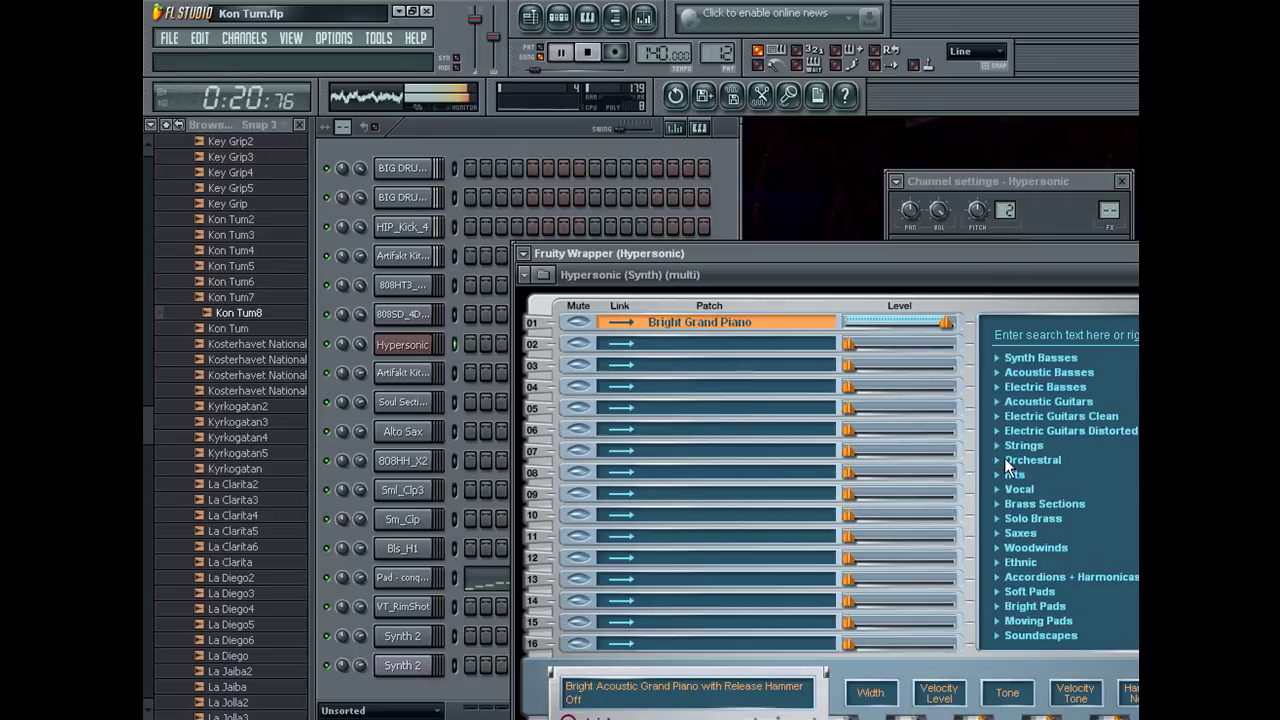
scroll(1006, 490, "down", 3)
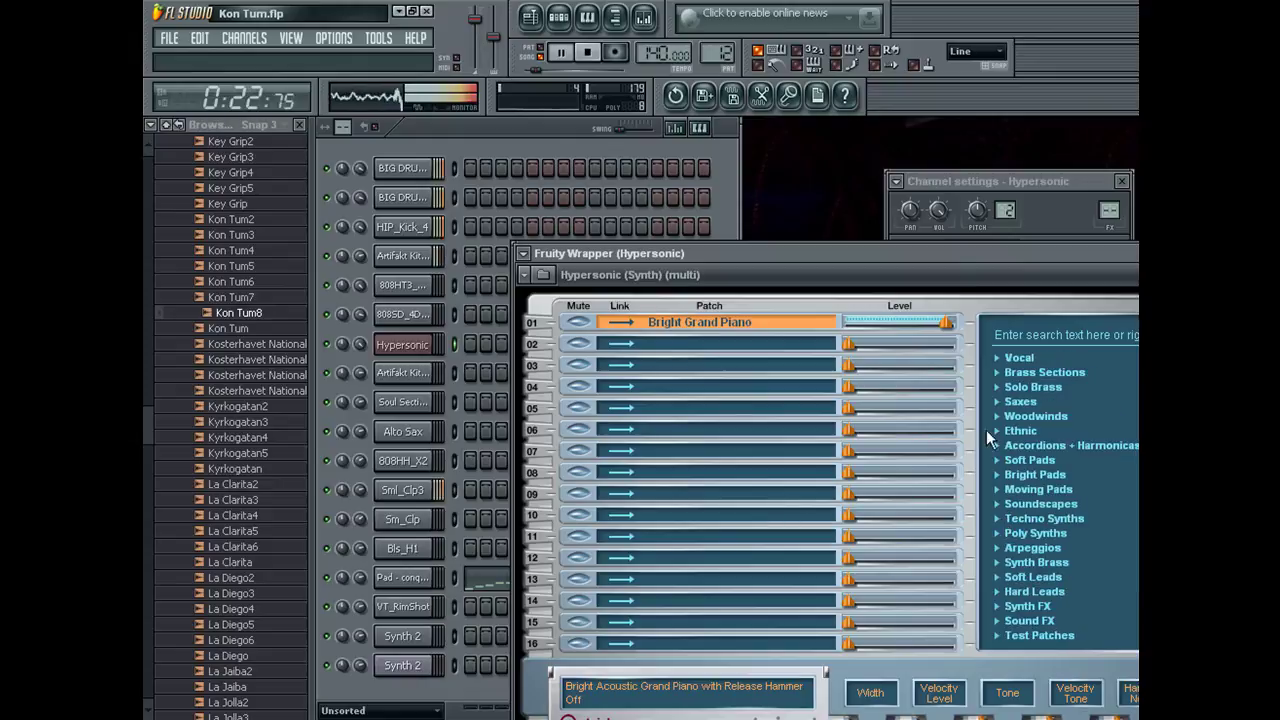
left_click(995, 387)
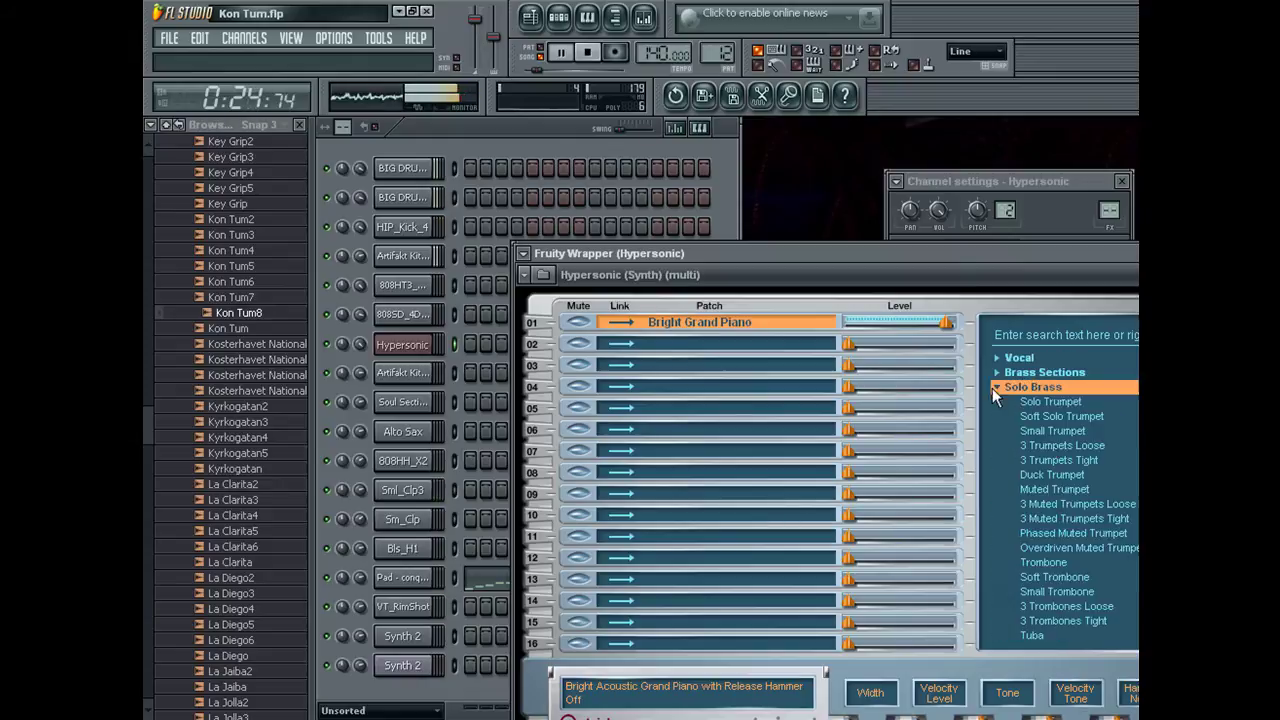
left_click(1049, 445)
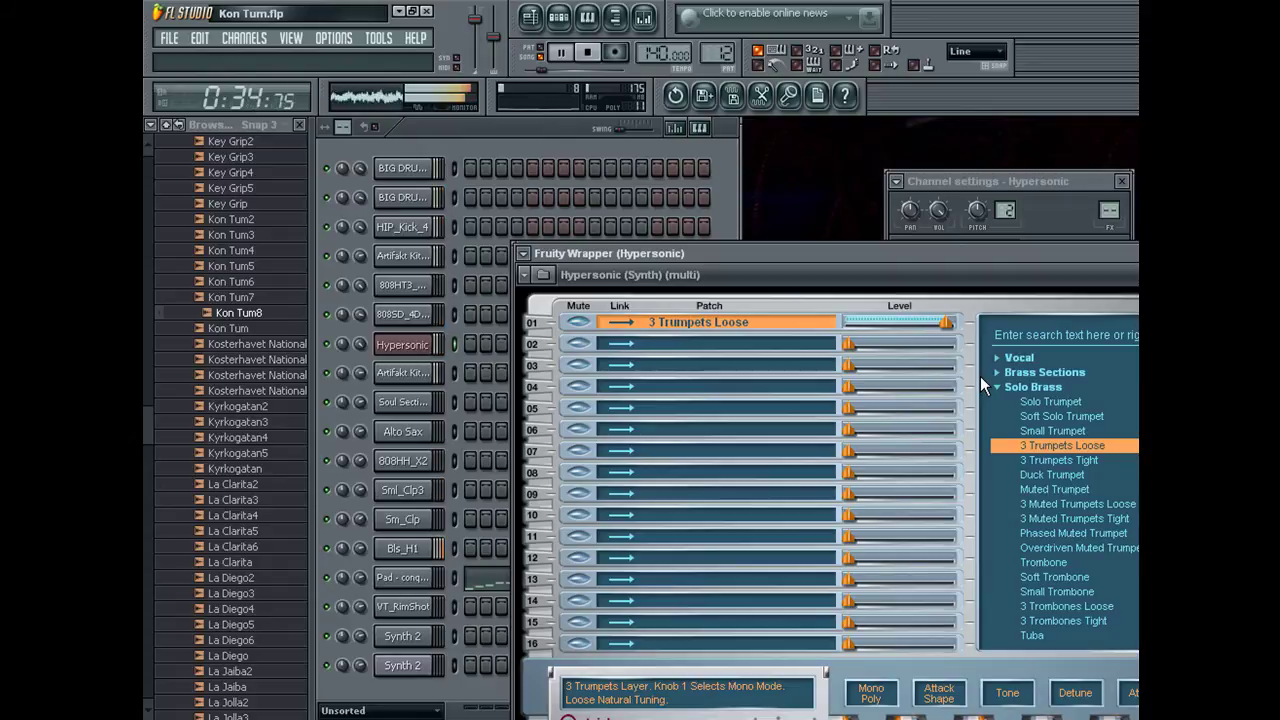
Switch to the empty Pattern 15 and play the song from bar 17.
left_click(490, 147)
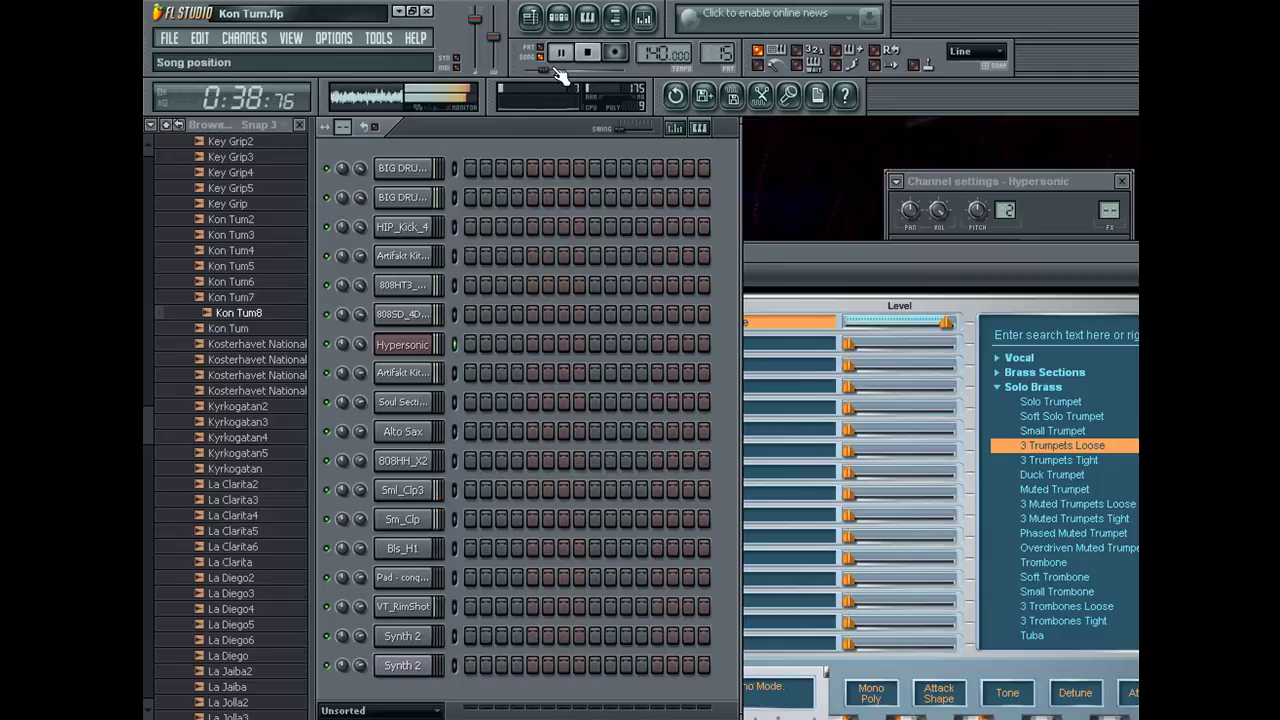
left_click(530, 17)
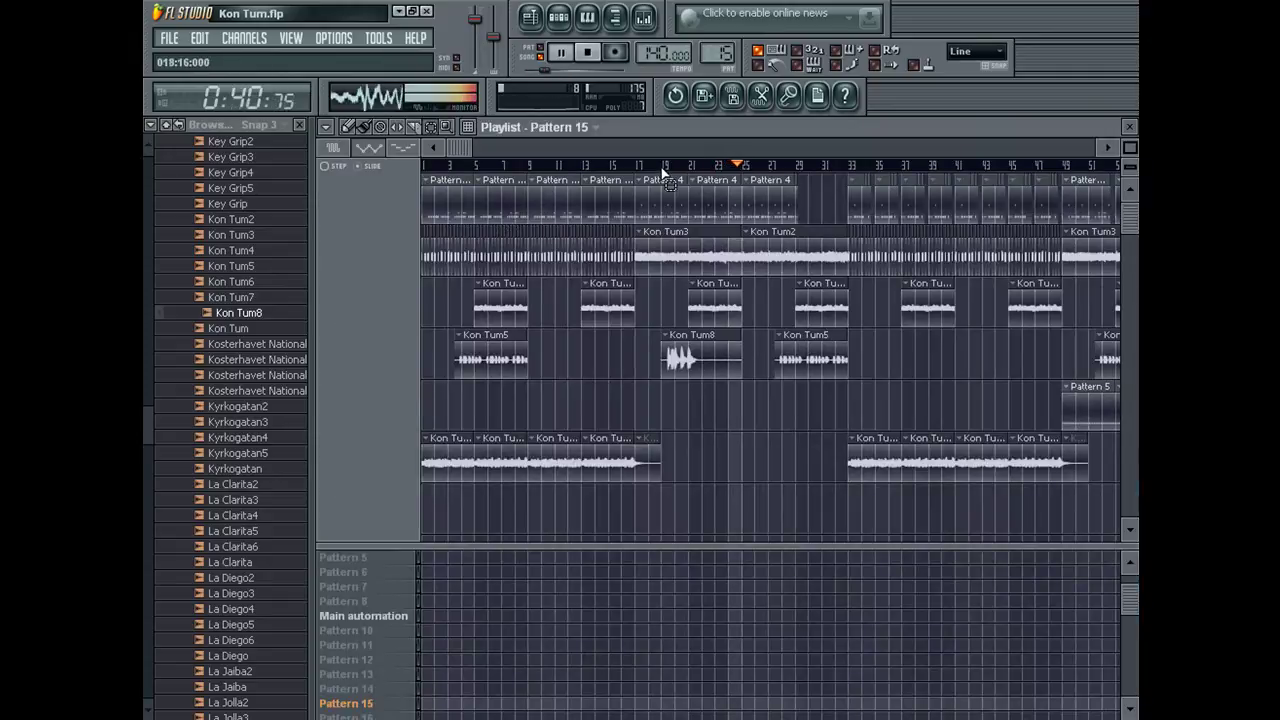
left_click(1128, 127)
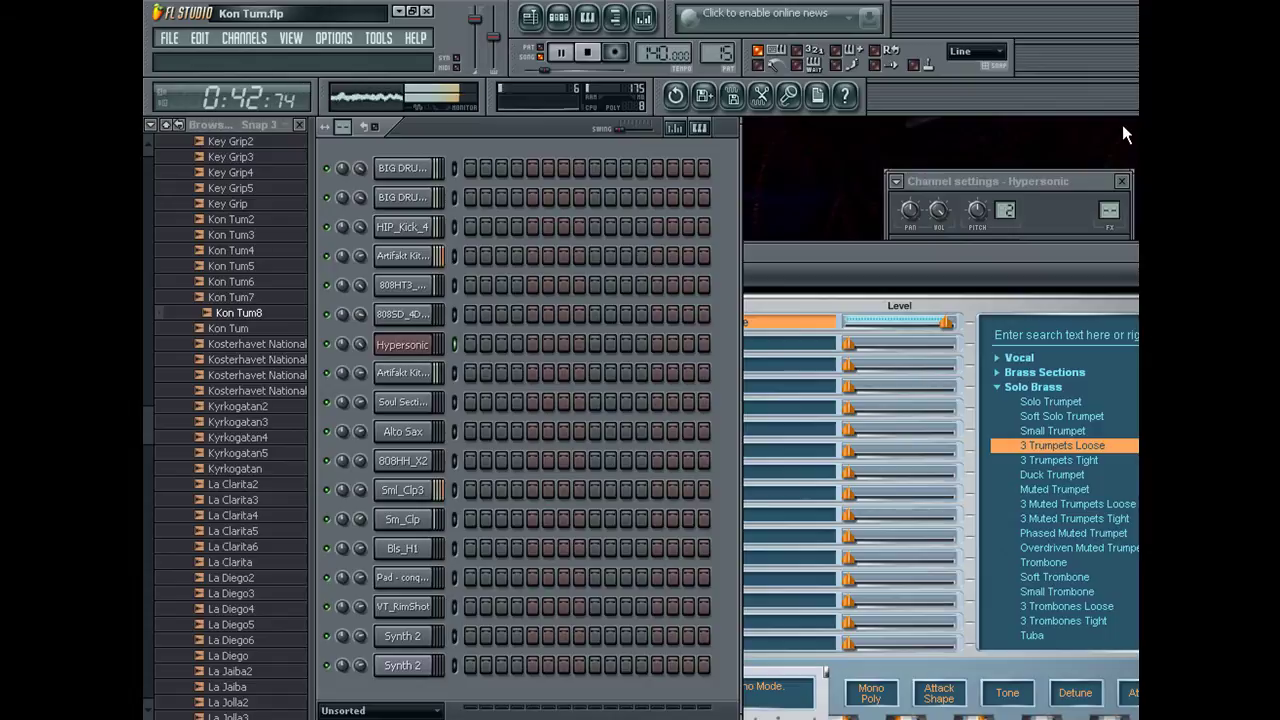
left_click(530, 17)
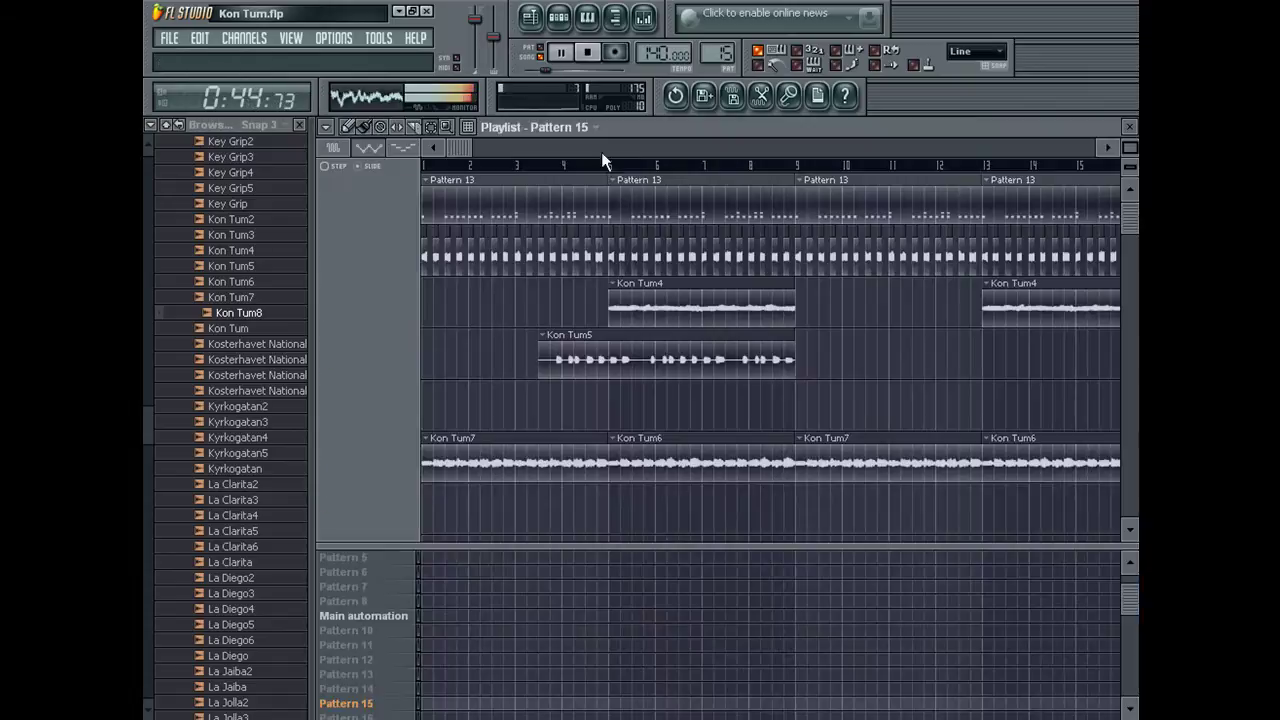
scroll(1014, 143, "down", 5)
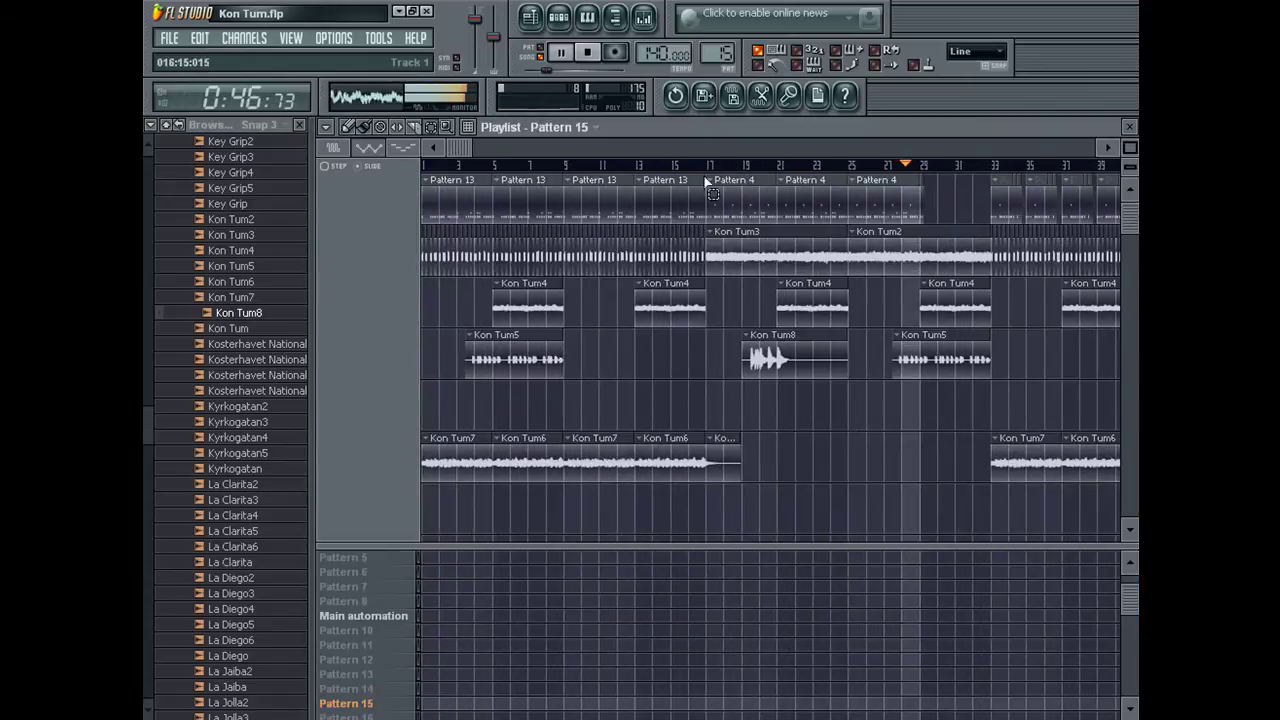
left_click(709, 165)
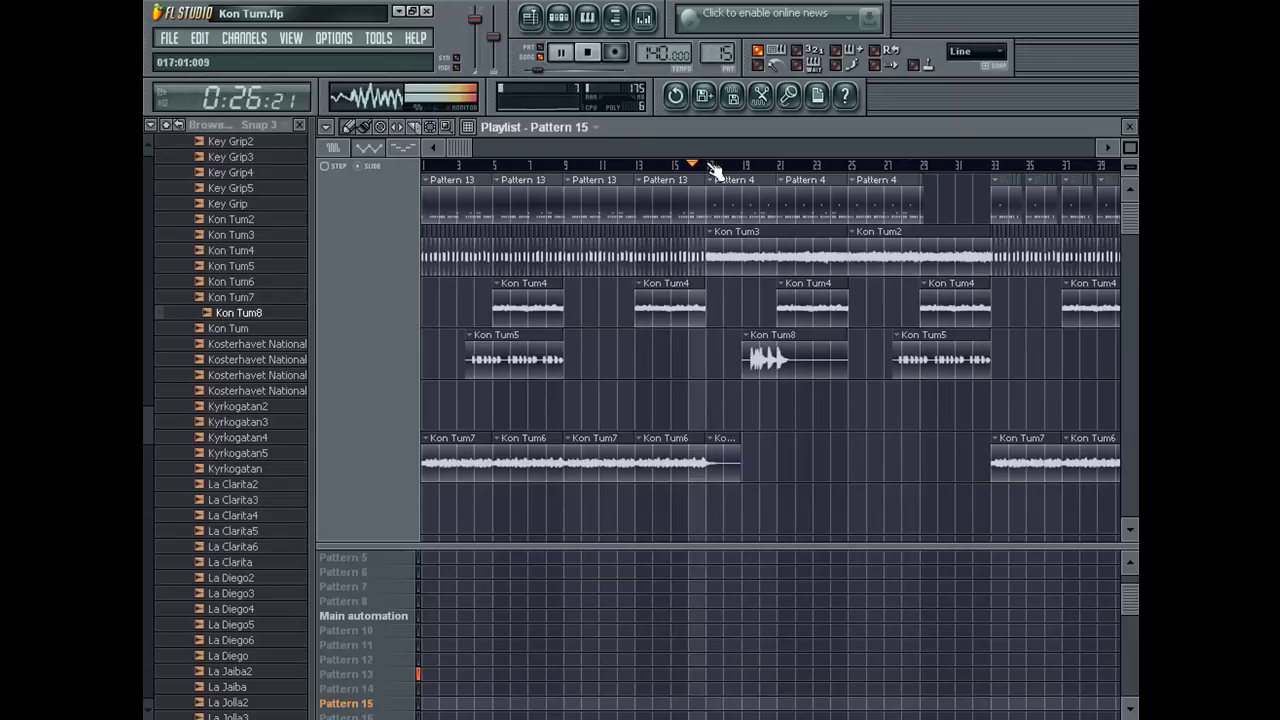
left_click(1131, 128)
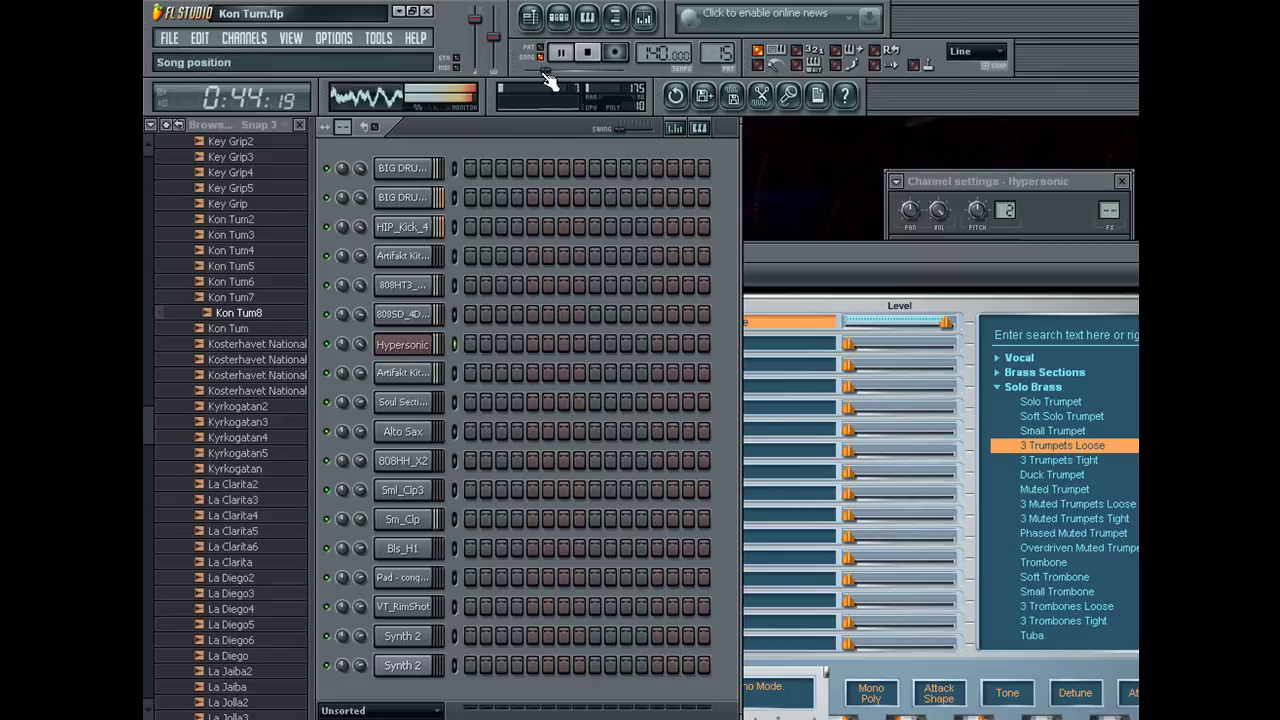
Replay the song repeatedly from bar 17 to listen to the Kon Tum3 and Kon Tum2 section.
left_click(530, 16)
left_click(672, 166)
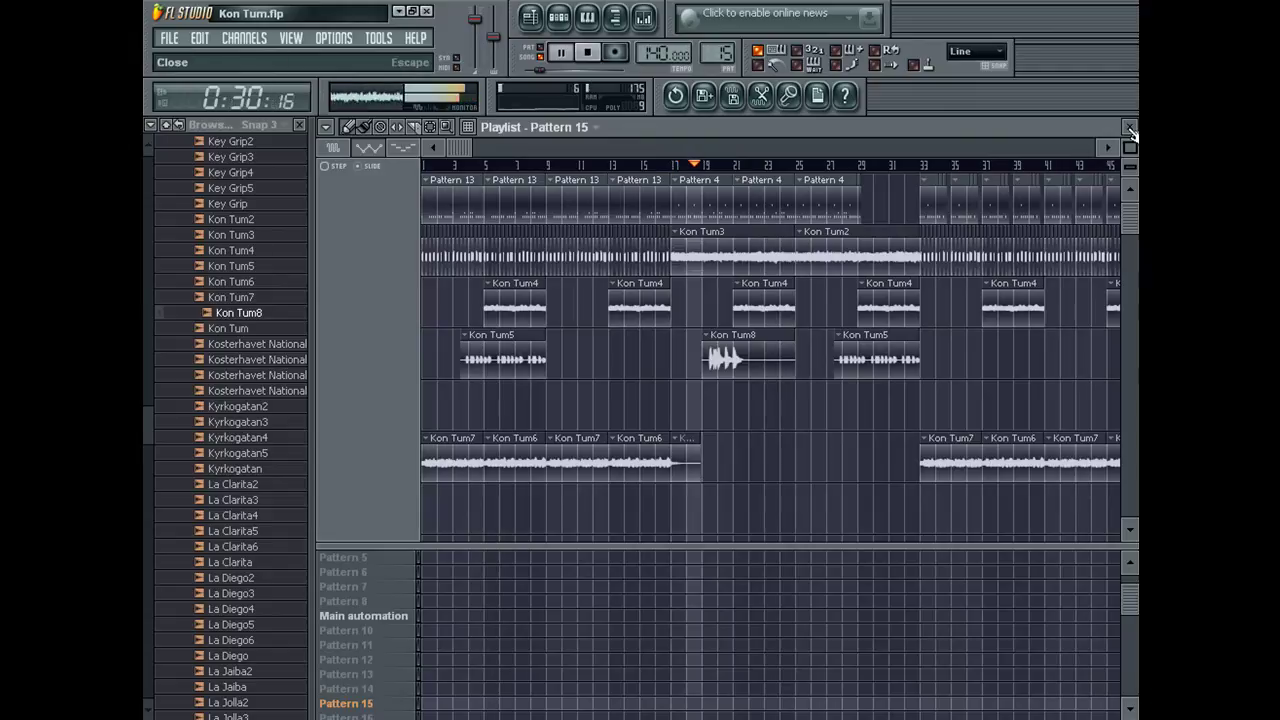
key("Page_Up")
key("Page_Down")
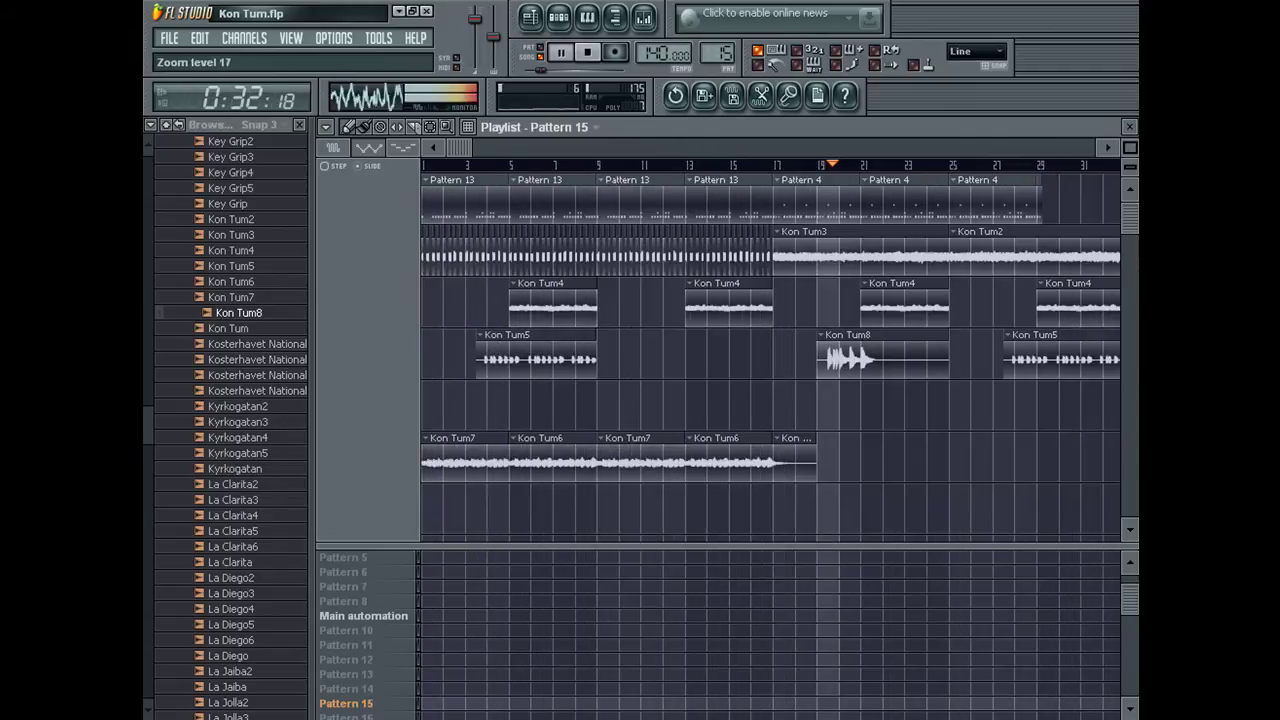
left_click(1128, 127)
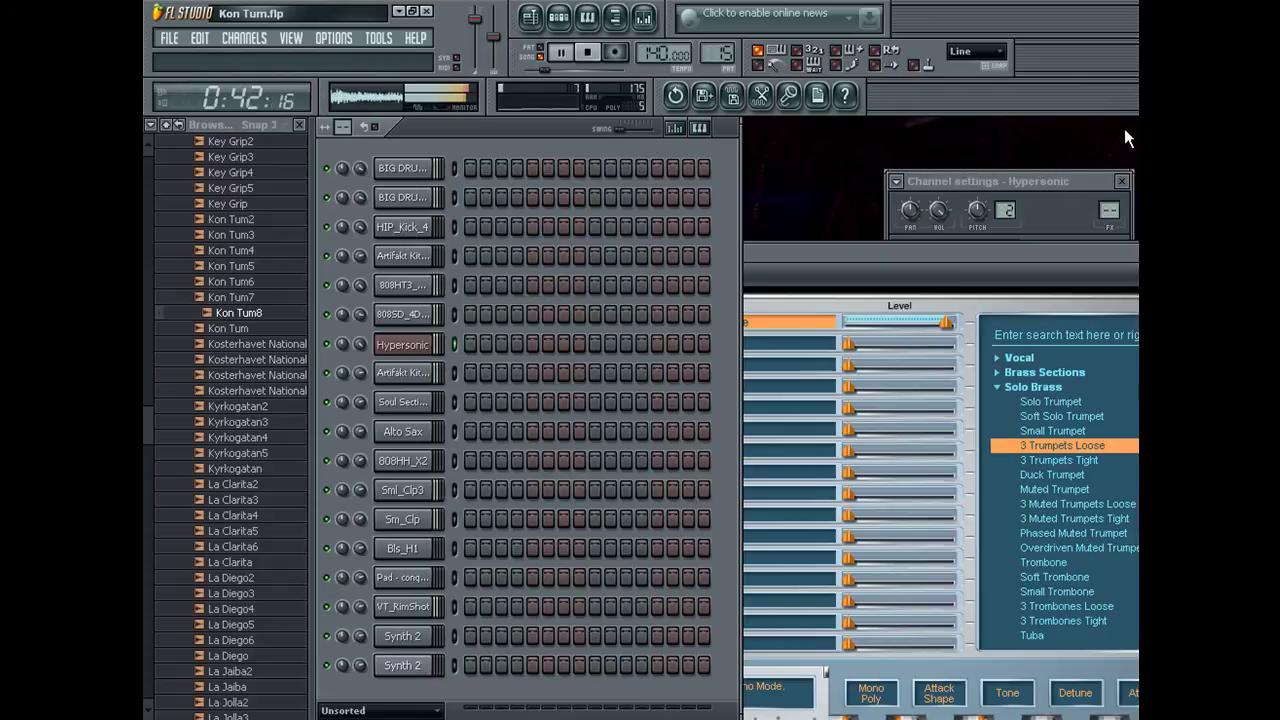
left_click(537, 55)
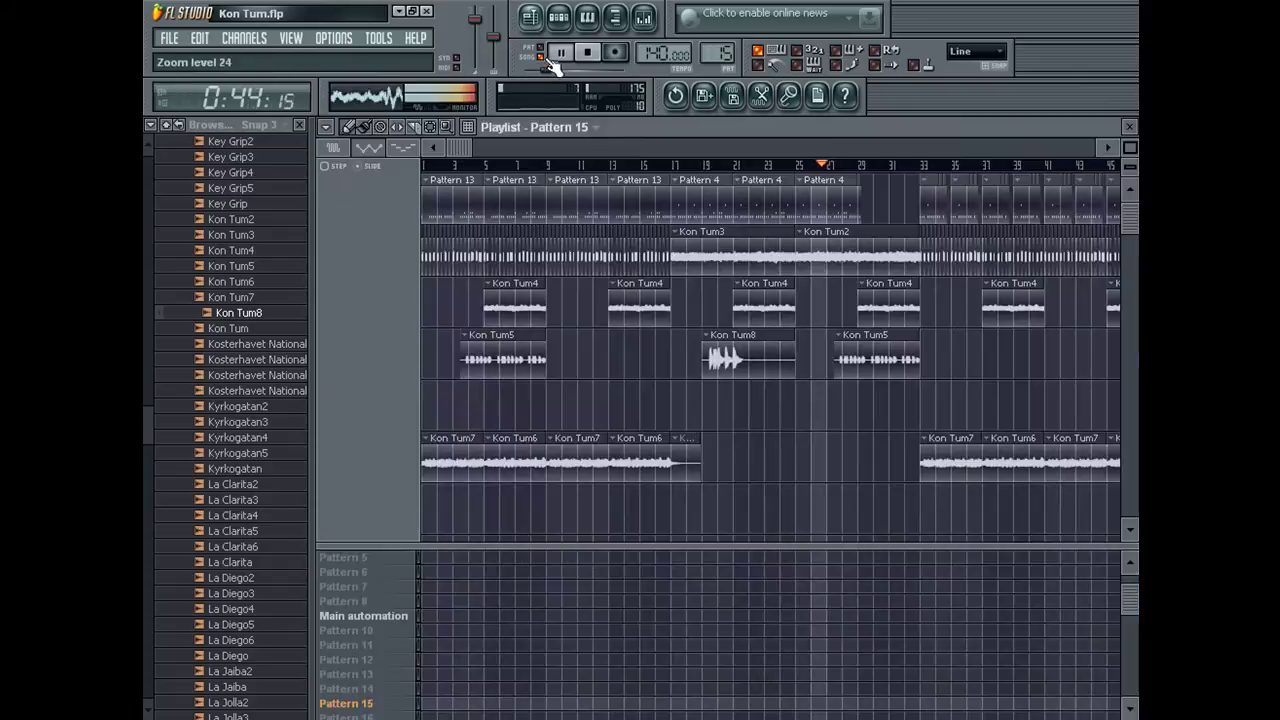
left_click(673, 168)
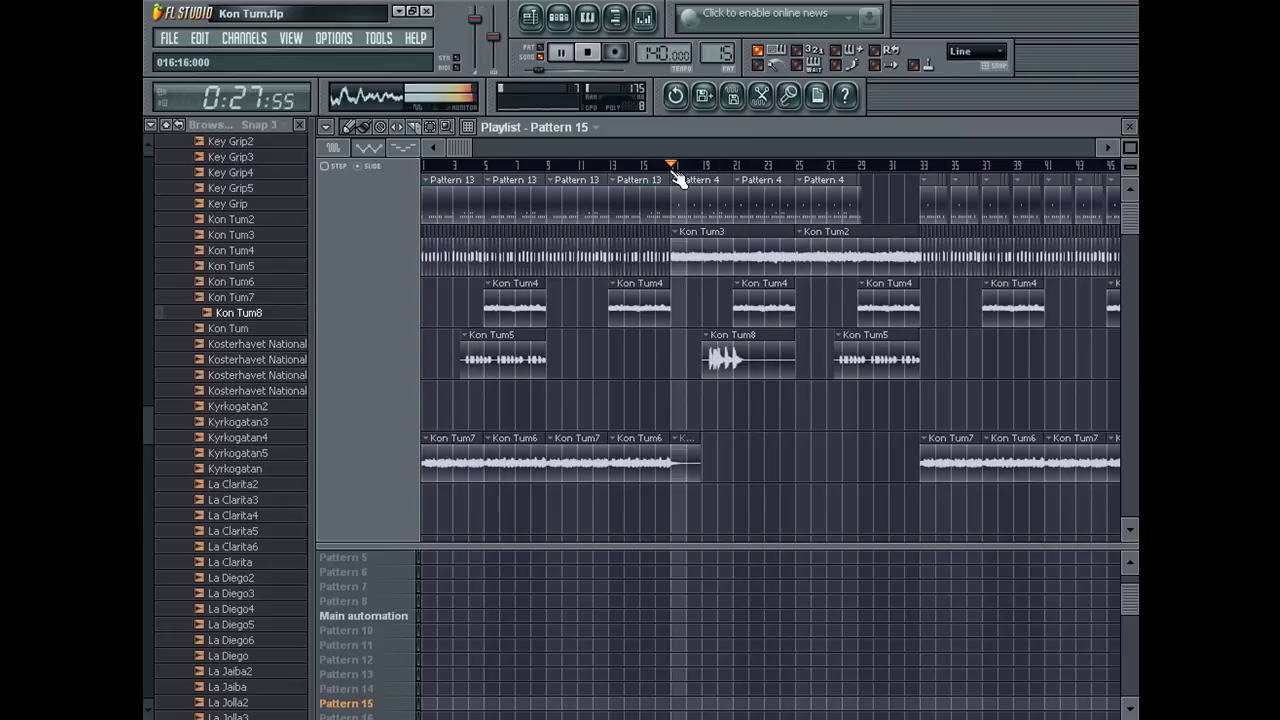
left_click(1128, 128)
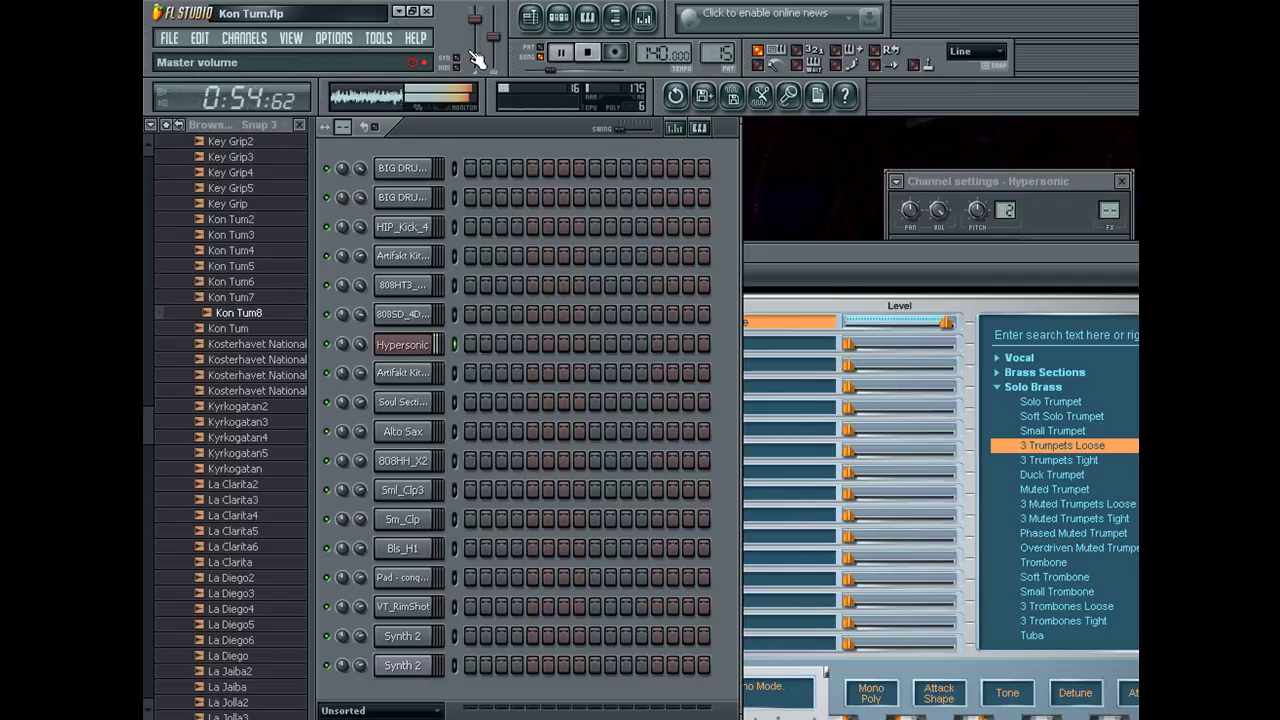
Select bars 17 up to 33 on the playlist timeline as the playback range.
key("F5")
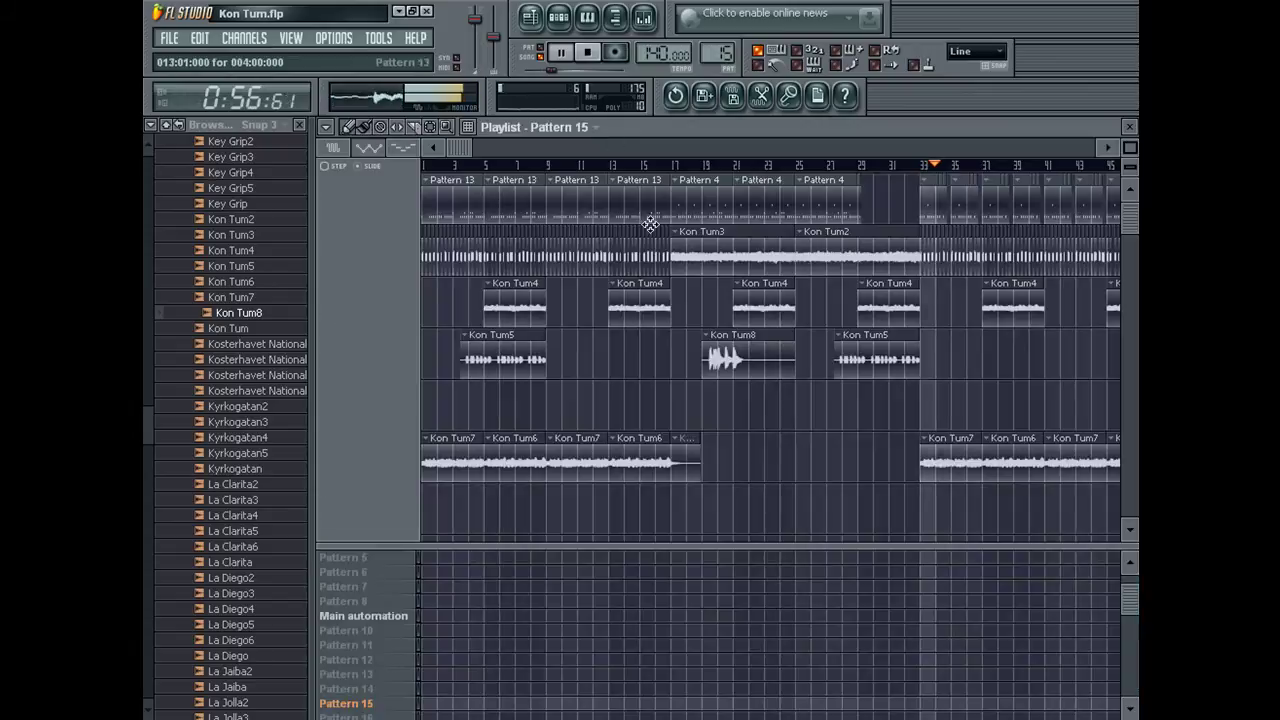
left_click(676, 166)
left_click_drag(676, 166, 920, 168)
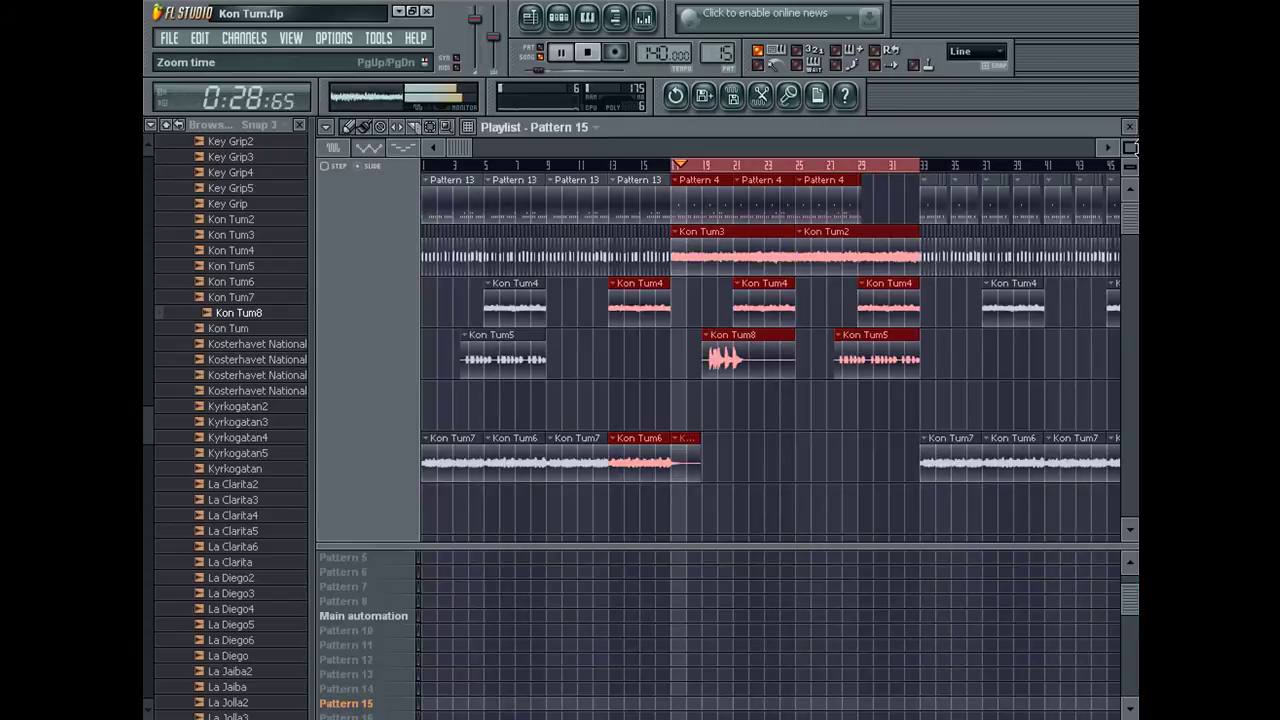
left_click(1129, 126)
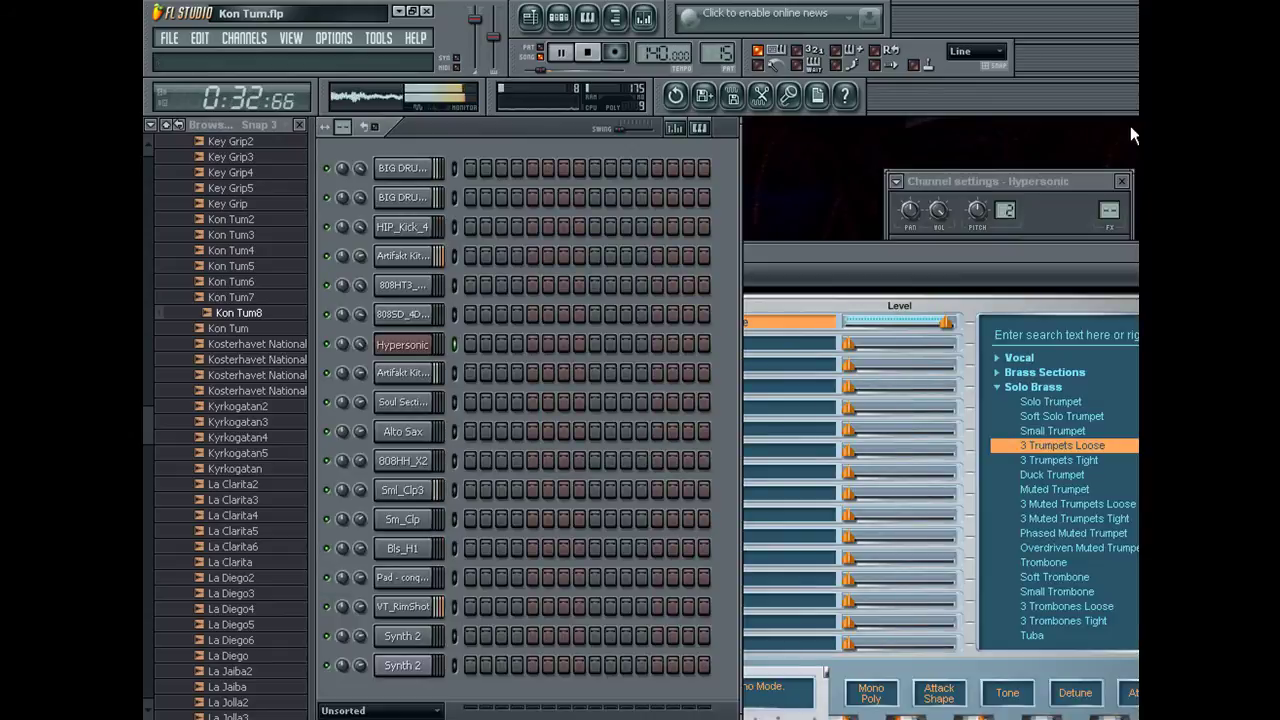
Restart the selected section, stop playback and arm recording for Pattern 15.
key("space")
key("space")
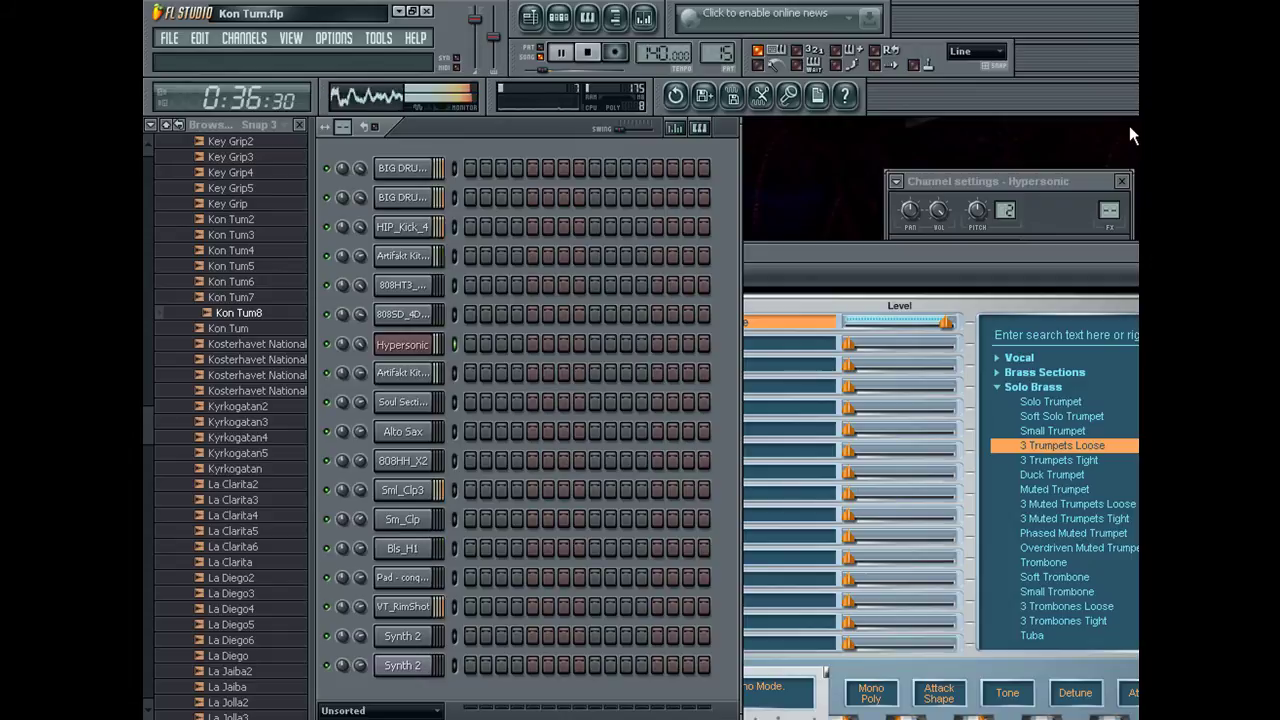
key("space")
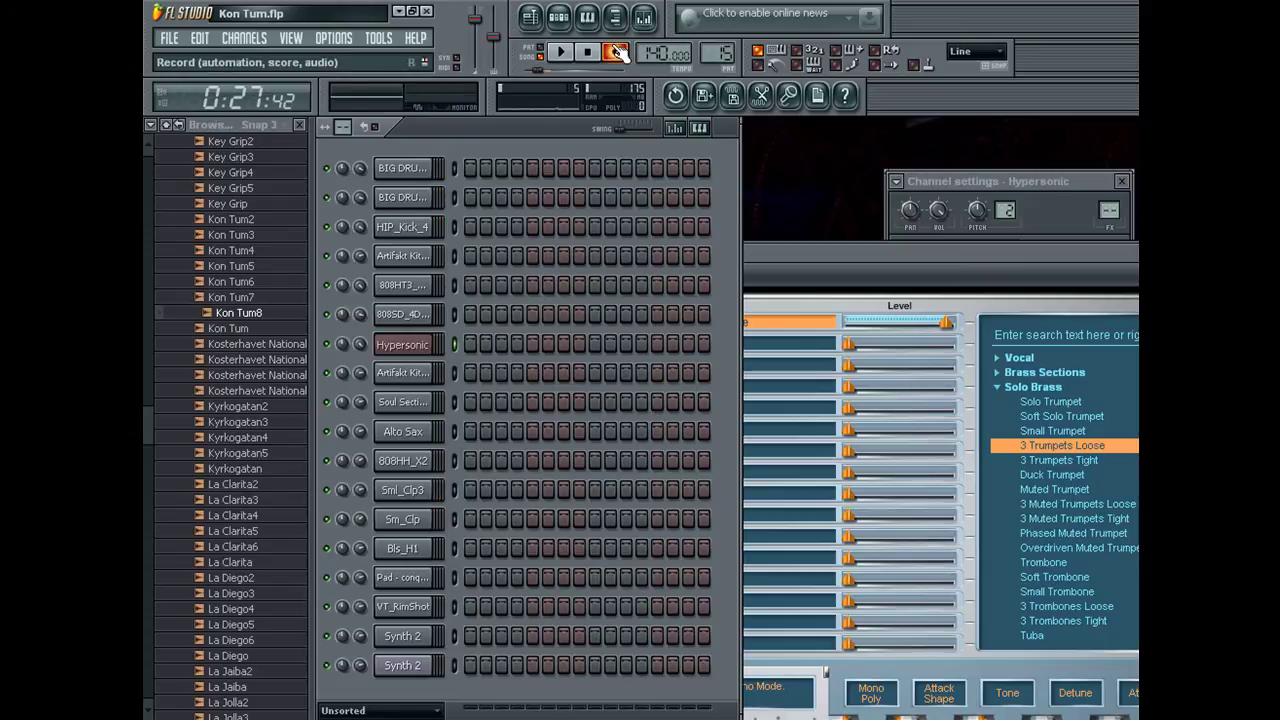
Record the trumpet melody on the Hypersonic channel into Pattern 15, undoing the first take and recording a second one.
key("space")
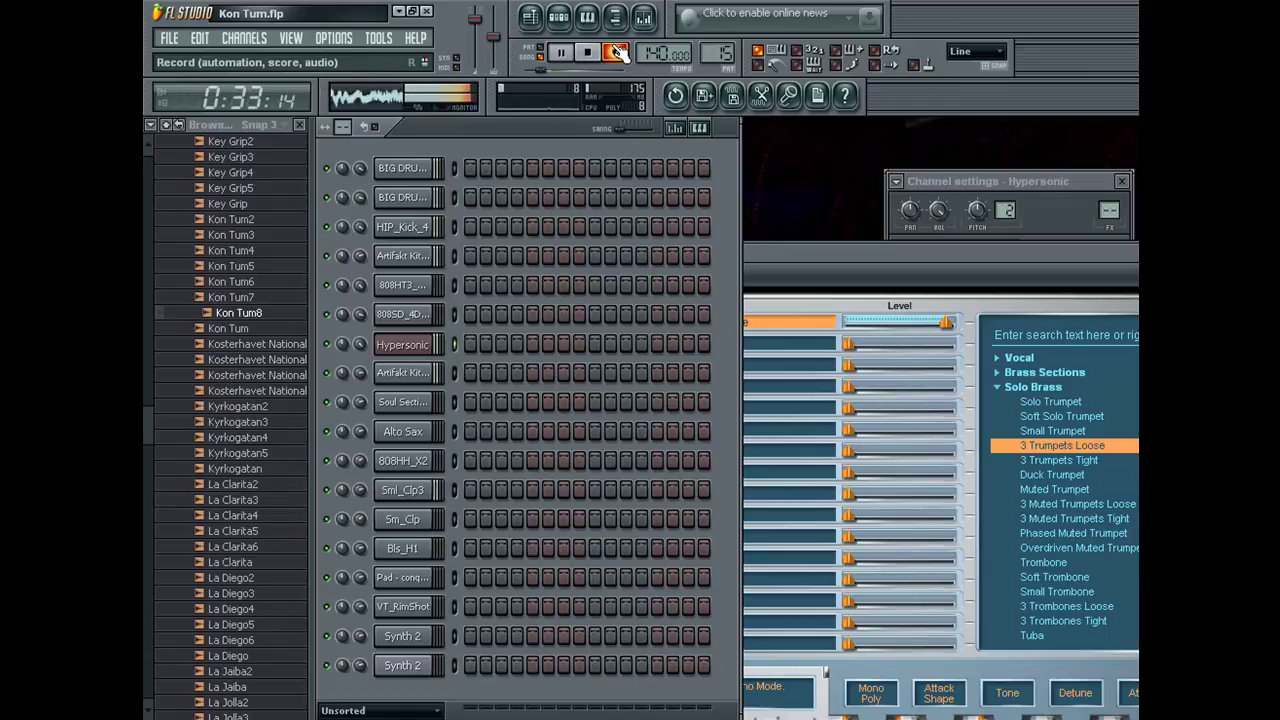
key("space")
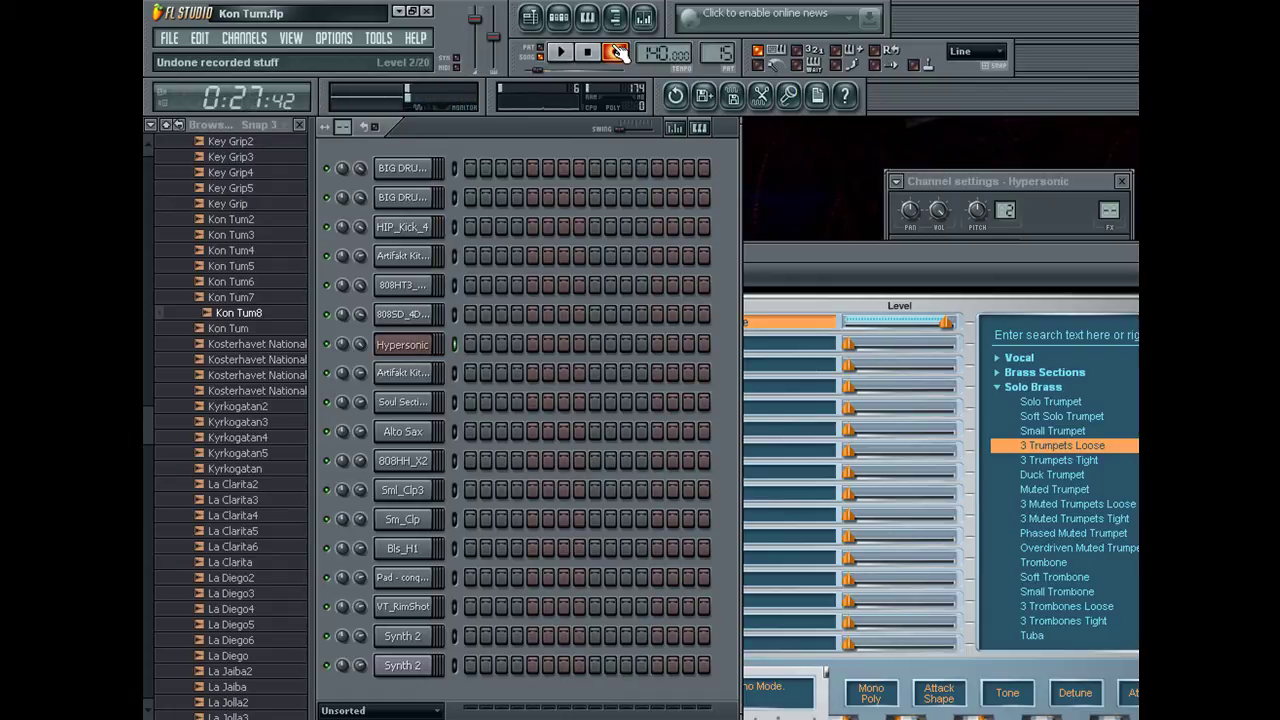
key("space")
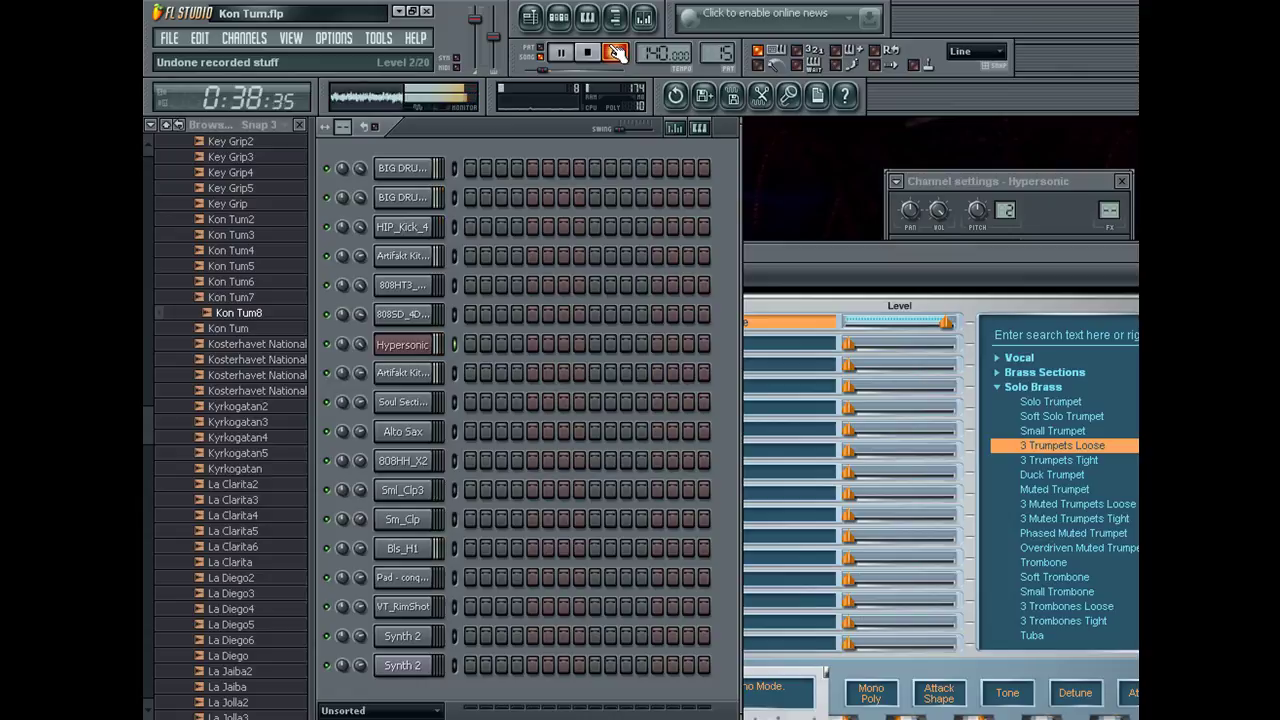
left_click(588, 52)
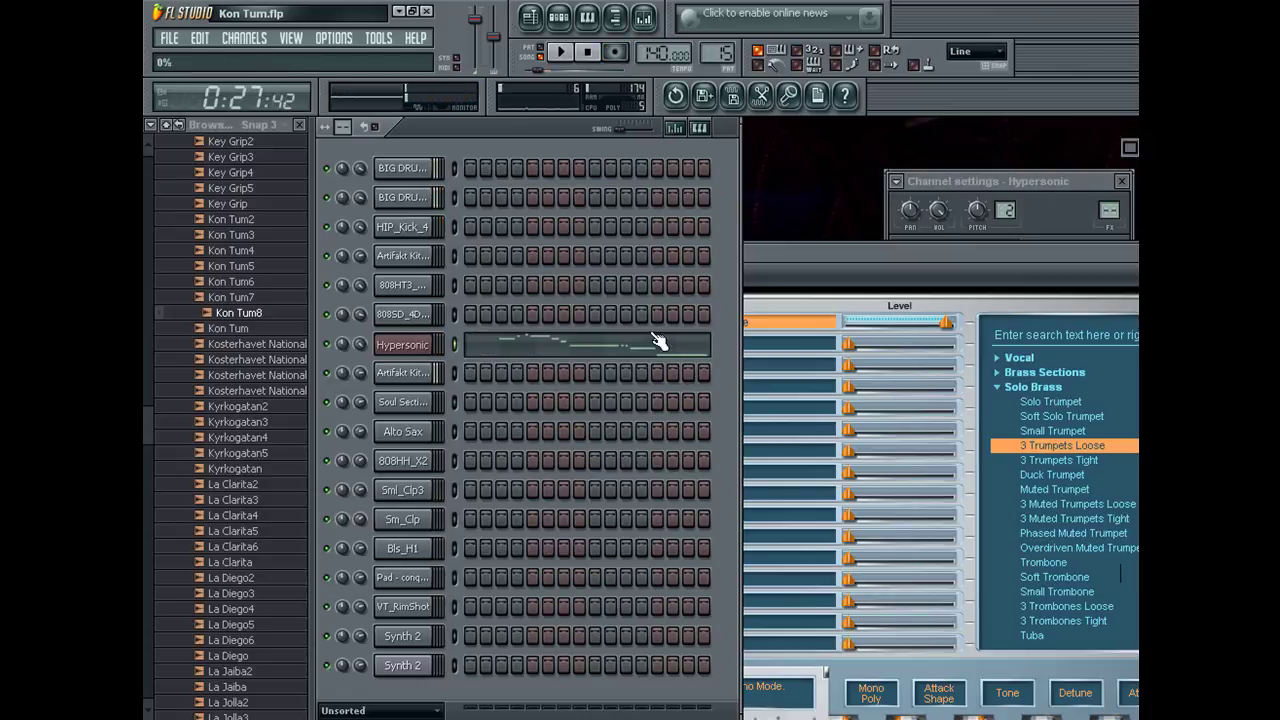
Align the recorded Hypersonic notes in the piano roll to the nearest grid lines, with the first note starting at bar 2.
left_click(658, 342)
mouse_move(894, 443)
left_mouse_down()
mouse_move(880, 420)
mouse_move(894, 438)
left_mouse_up()
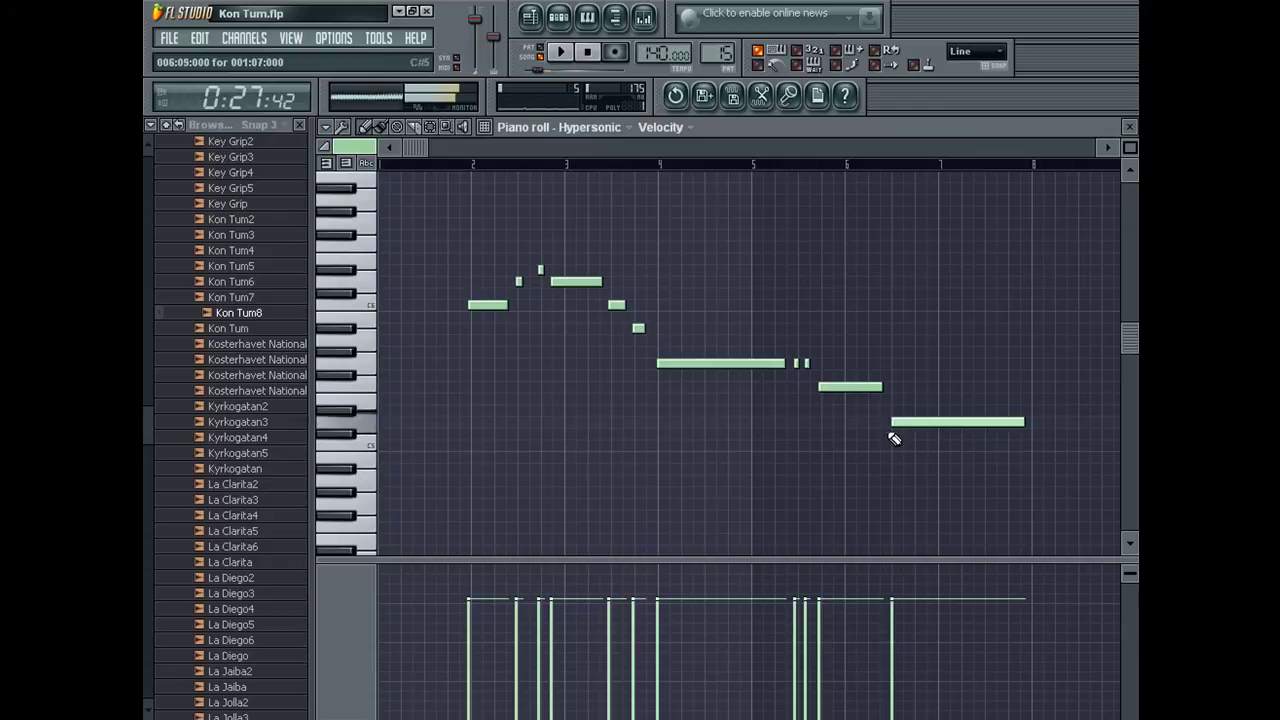
left_click_drag(815, 386, 801, 364)
left_click_drag(668, 363, 544, 270)
right_click(519, 284)
left_click(520, 281)
mouse_move(478, 304)
left_mouse_down()
mouse_move(493, 304)
mouse_move(481, 304)
left_mouse_up()
Shift all the trumpet notes slightly later with snap set to (none), and restore the snap to Line.
key("space")
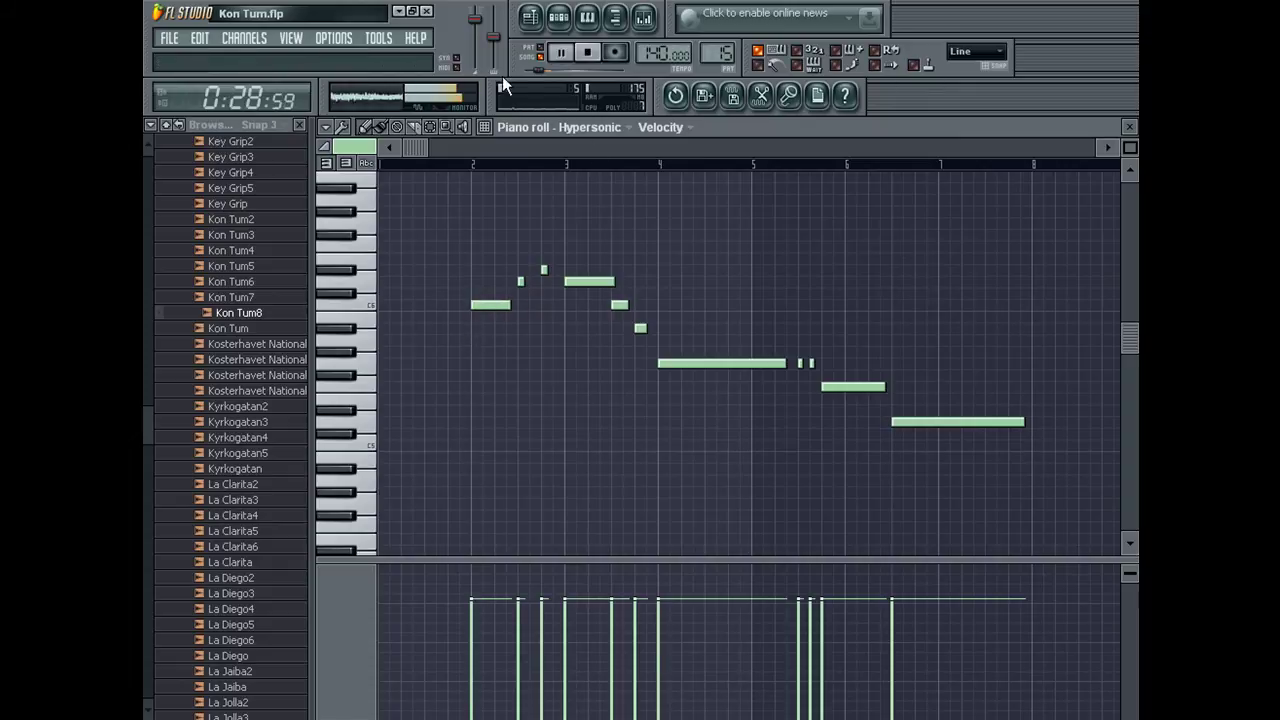
key("F5")
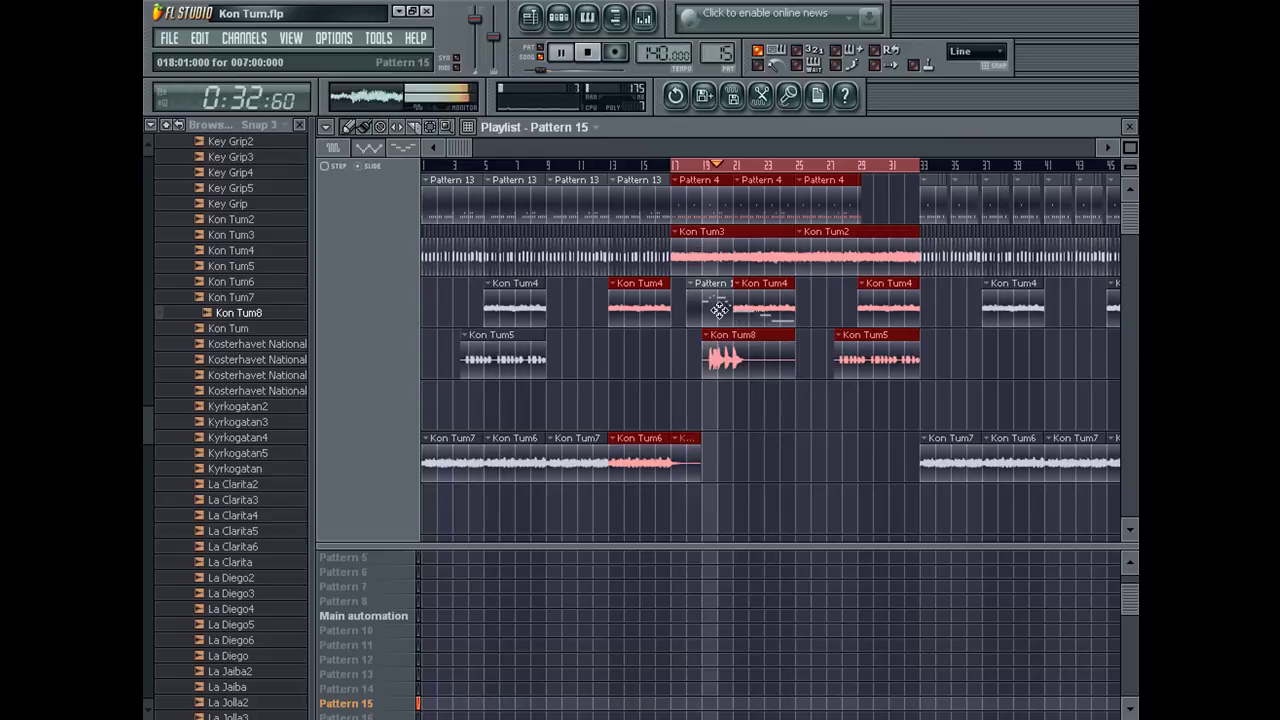
key("F7")
left_click(973, 52)
left_click(956, 115)
key("ctrl+a")
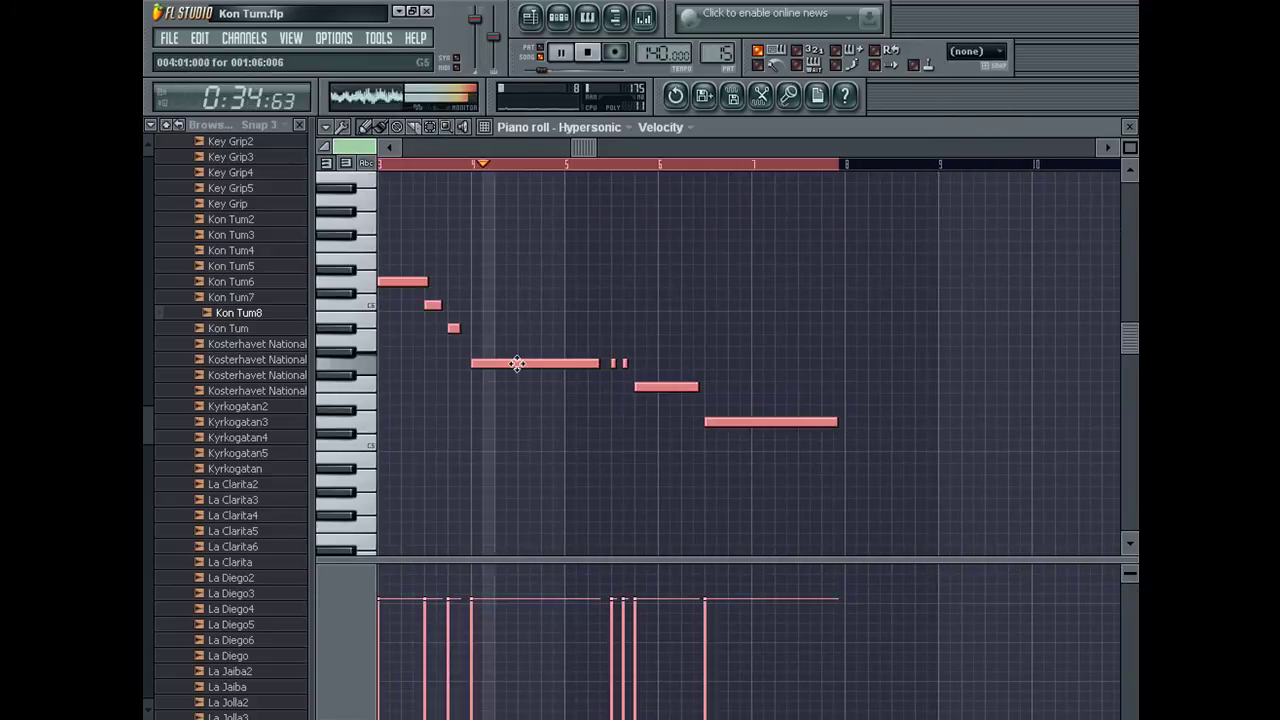
left_click_drag(517, 361, 528, 363)
scroll(408, 180, "up", 5)
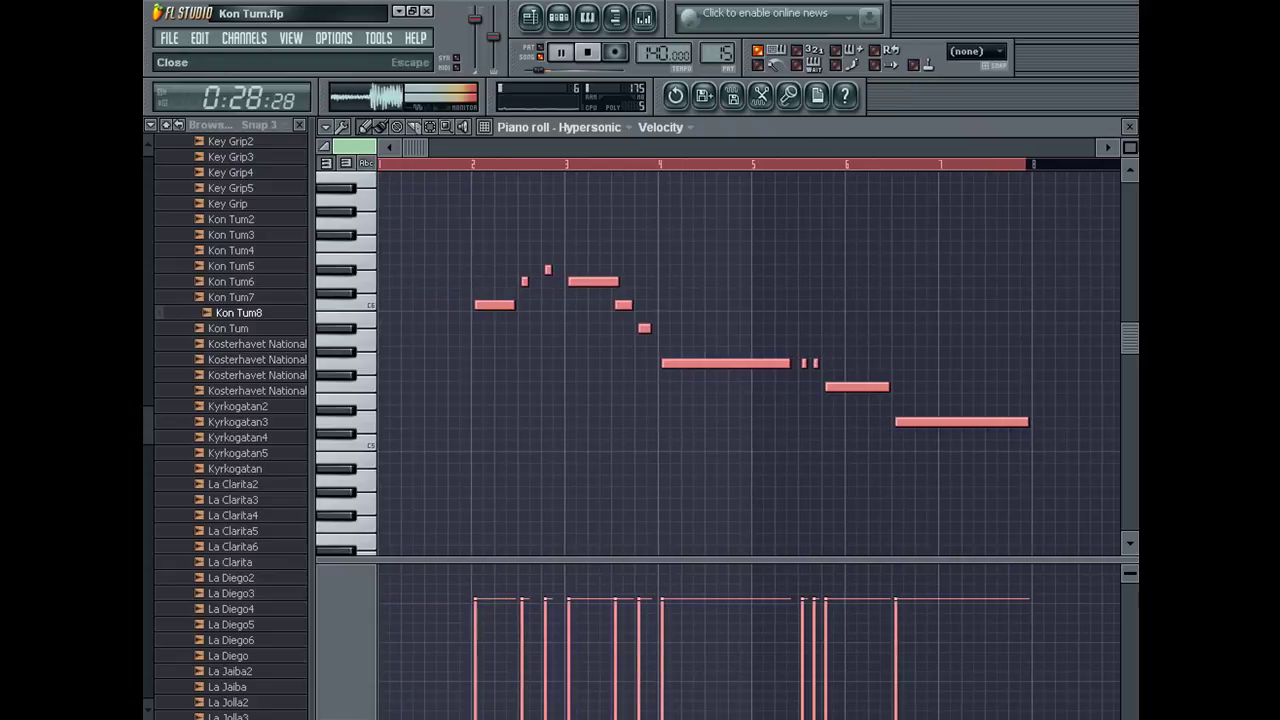
left_click(973, 52)
left_click(956, 85)
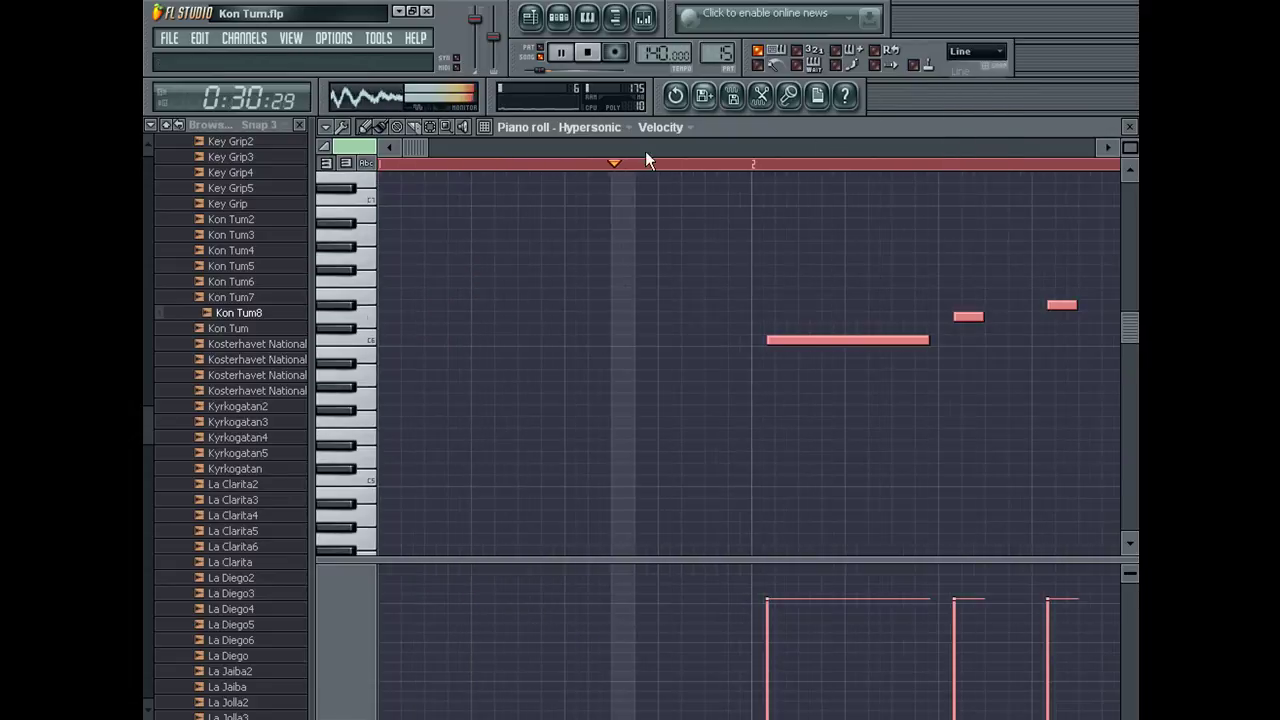
key("ctrl+d")
Stop playback and add a short D6 note just before the long note at bar 3.
key("space")
left_click(430, 175)
left_click(805, 303)
mouse_move(808, 303)
left_mouse_down()
mouse_move(455, 290)
mouse_move(478, 317)
left_mouse_up()
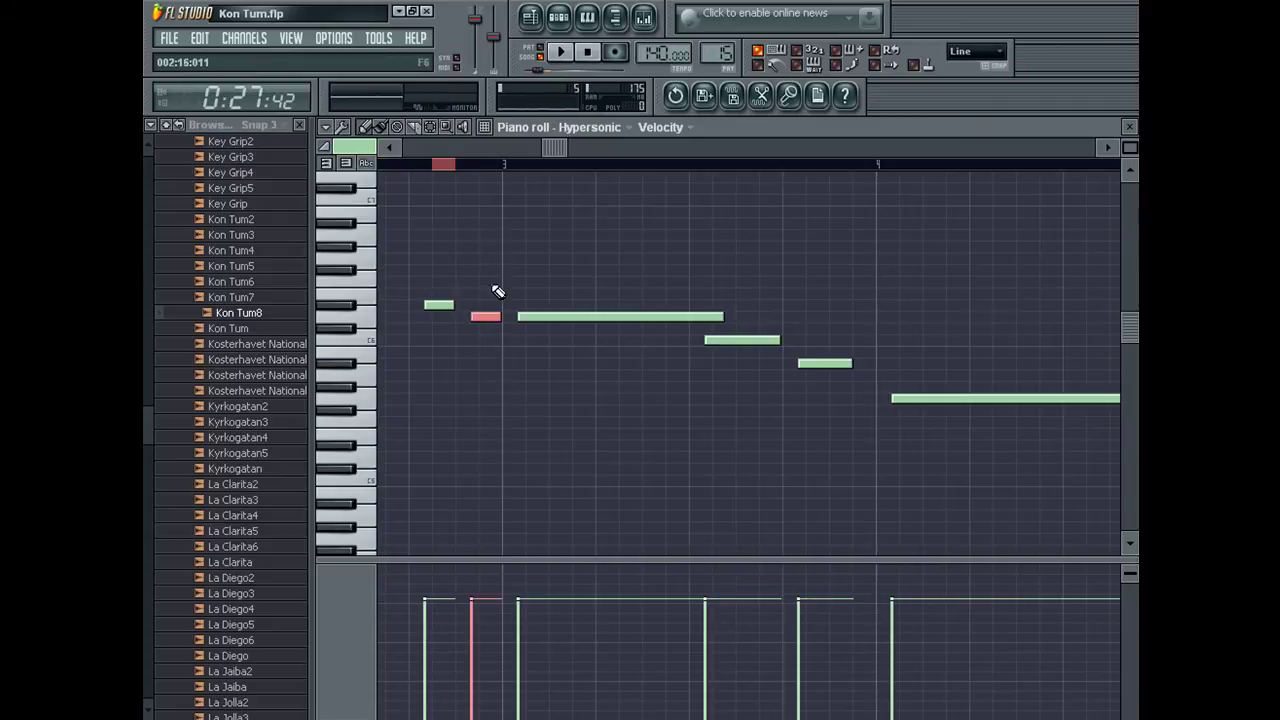
Move all notes of Pattern 15 exactly one bar earlier so the melody begins just after bar 1.
left_click(530, 16)
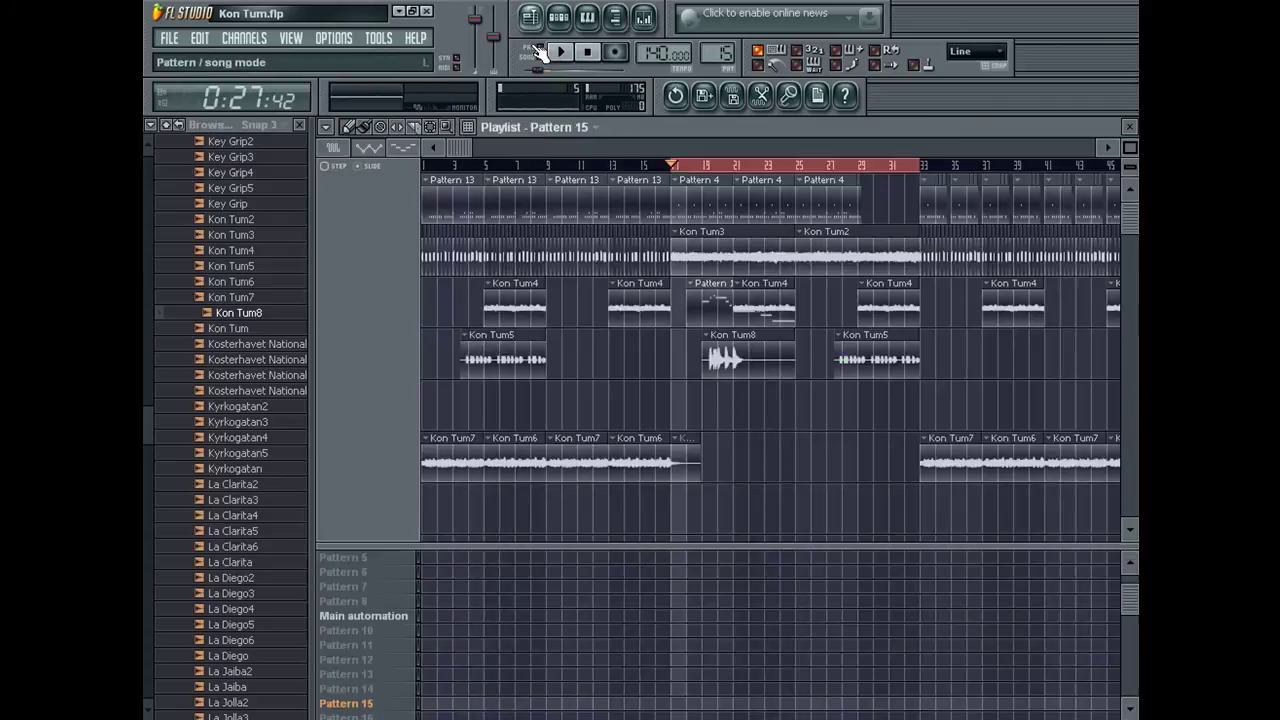
left_click(672, 165)
double_click(711, 290)
key("ctrl+a")
left_click_drag(809, 338, 403, 334)
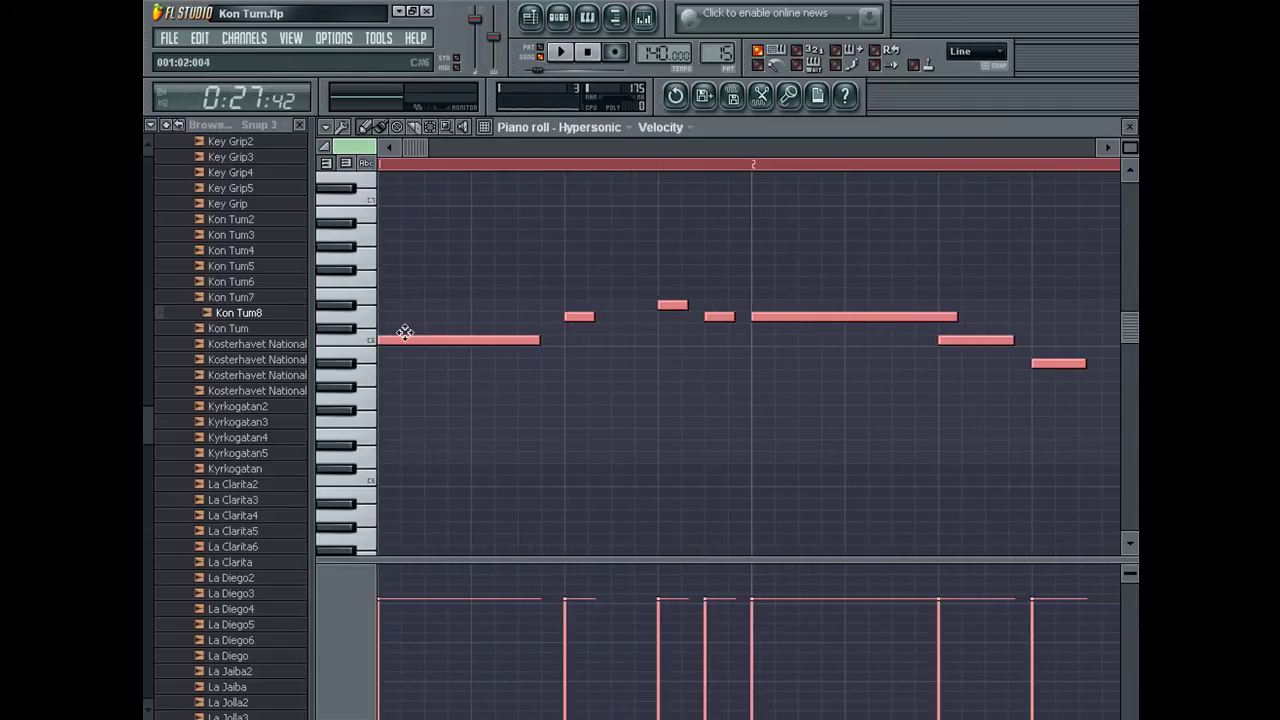
left_click(200, 40)
left_click(240, 57)
left_click_drag(800, 339, 434, 334)
key("ctrl+d")
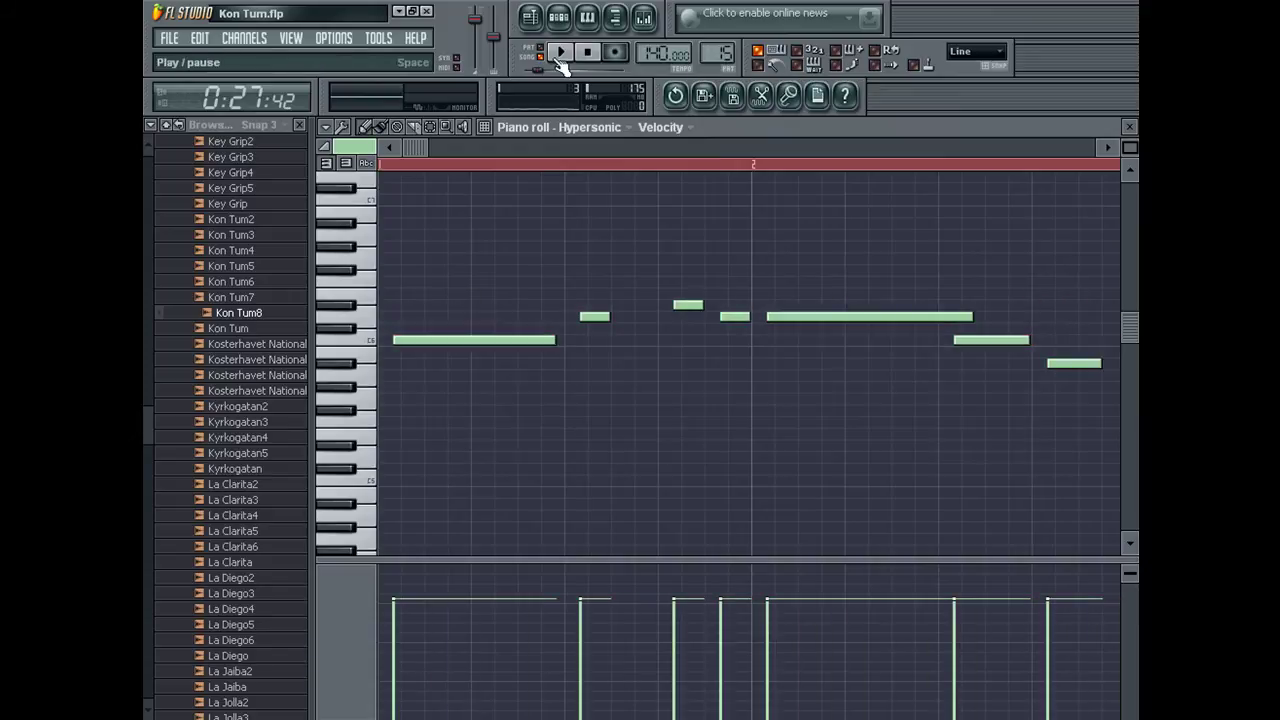
Move the Pattern 15 clip to bar 19 on the empty track below Kon Tum8 and loop bars 18 to 25.
key("F5")
left_click(720, 398)
key("space")
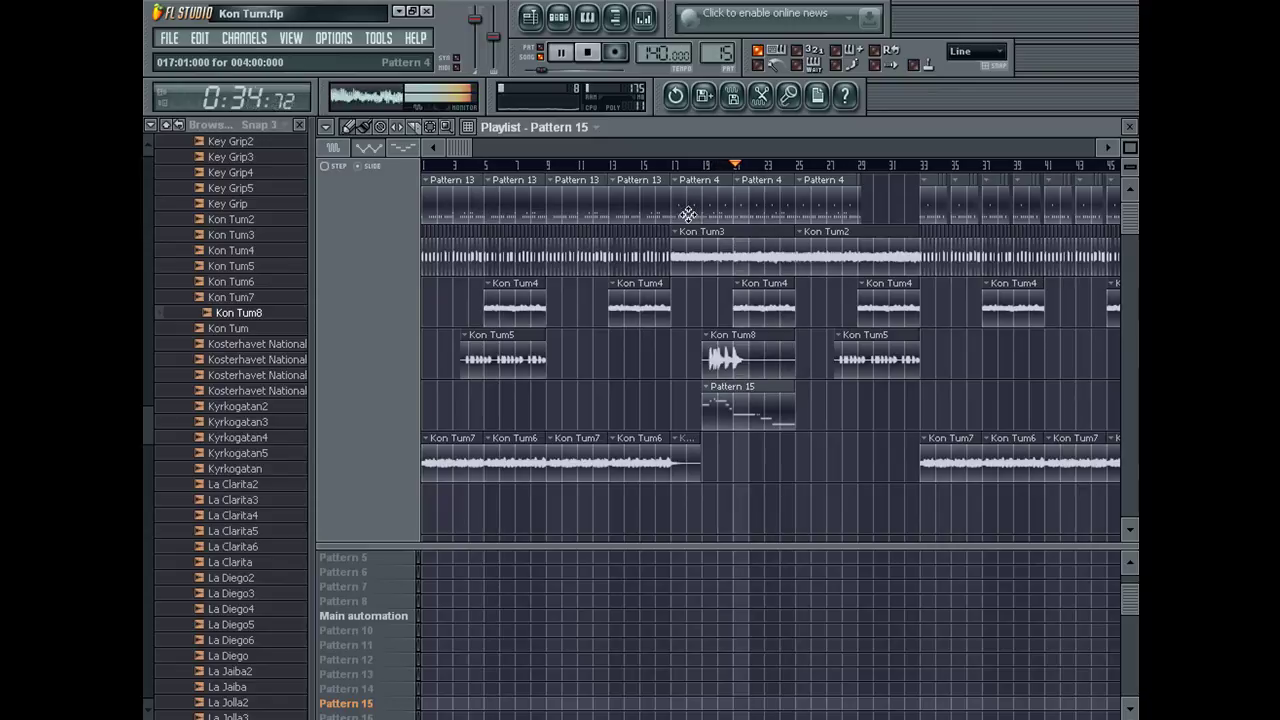
left_click_drag(688, 166, 796, 166)
Lower the melody's first note to F5 and shorten the long note at bar 2 to end before the following note.
double_click(753, 407)
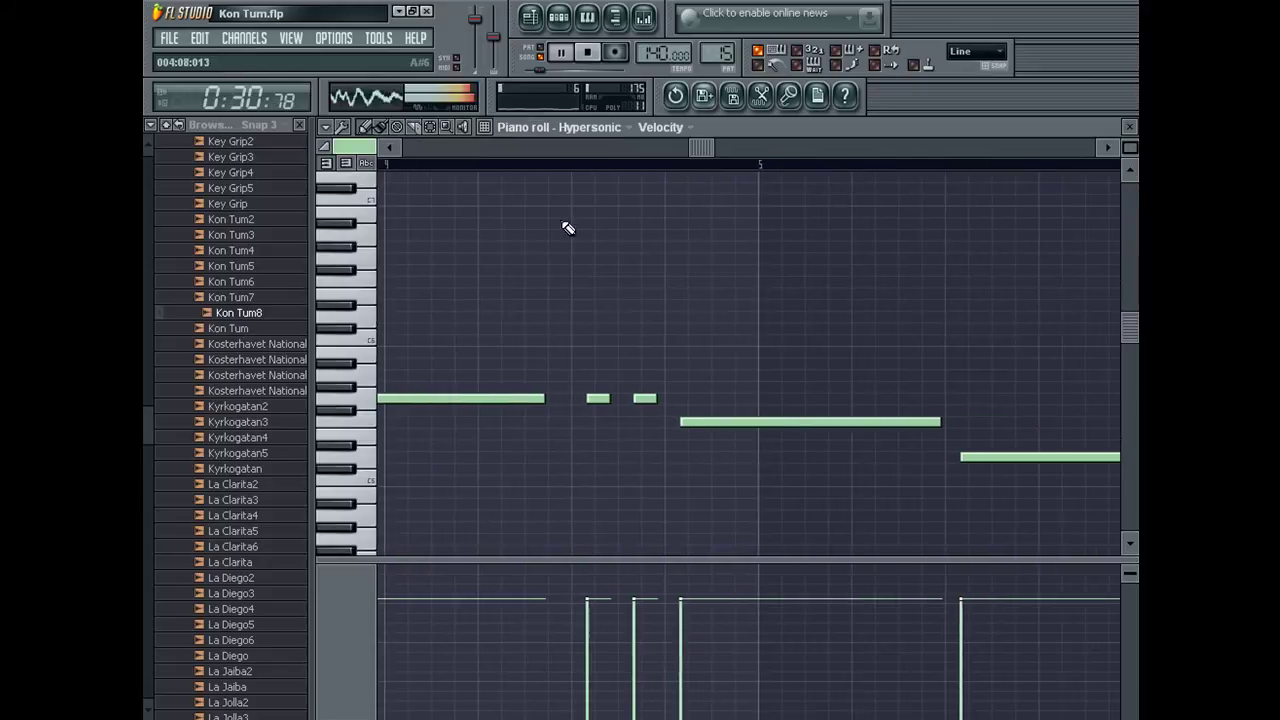
left_click_drag(496, 394, 505, 437)
key("space")
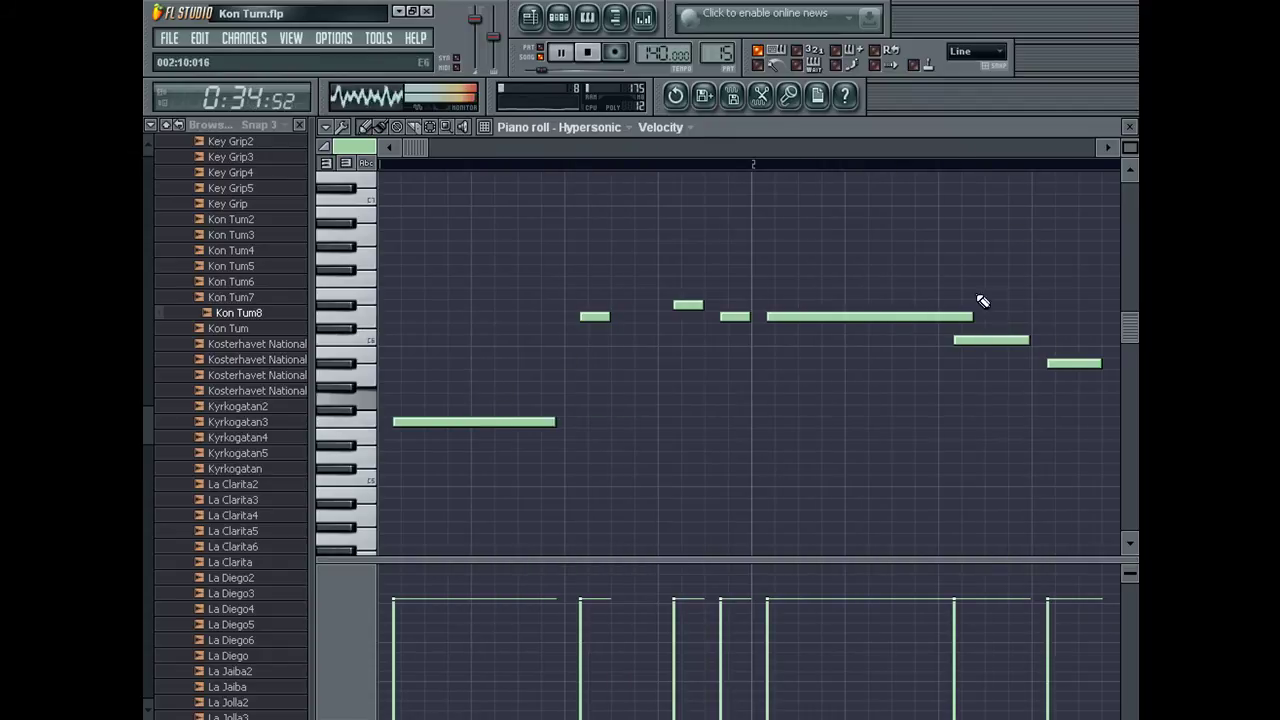
left_click_drag(969, 316, 953, 319)
scroll(1125, 160, "down", 5)
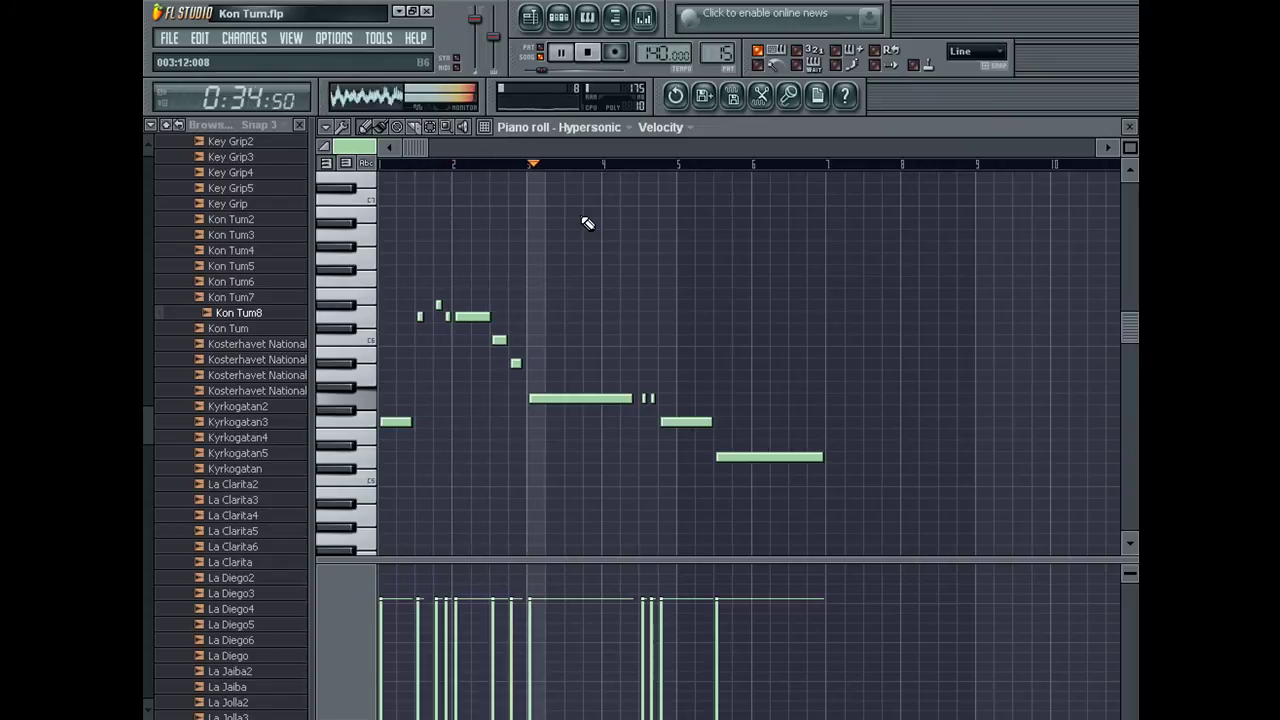
Lower the first of the two short G5 notes to D5 and shorten the following note so the final long note starts at bar 5.
left_click_drag(641, 399, 640, 457)
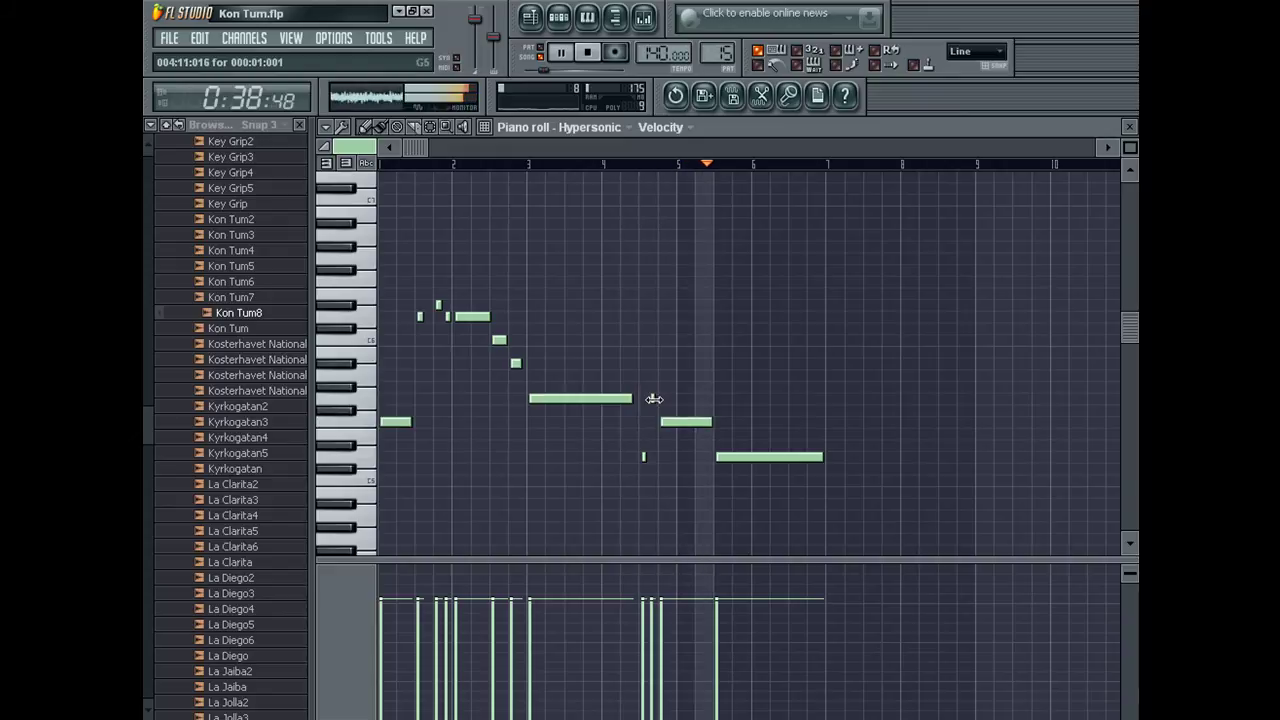
left_click_drag(709, 422, 673, 422)
left_click_drag(727, 455, 690, 456)
left_click_drag(810, 467, 826, 467)
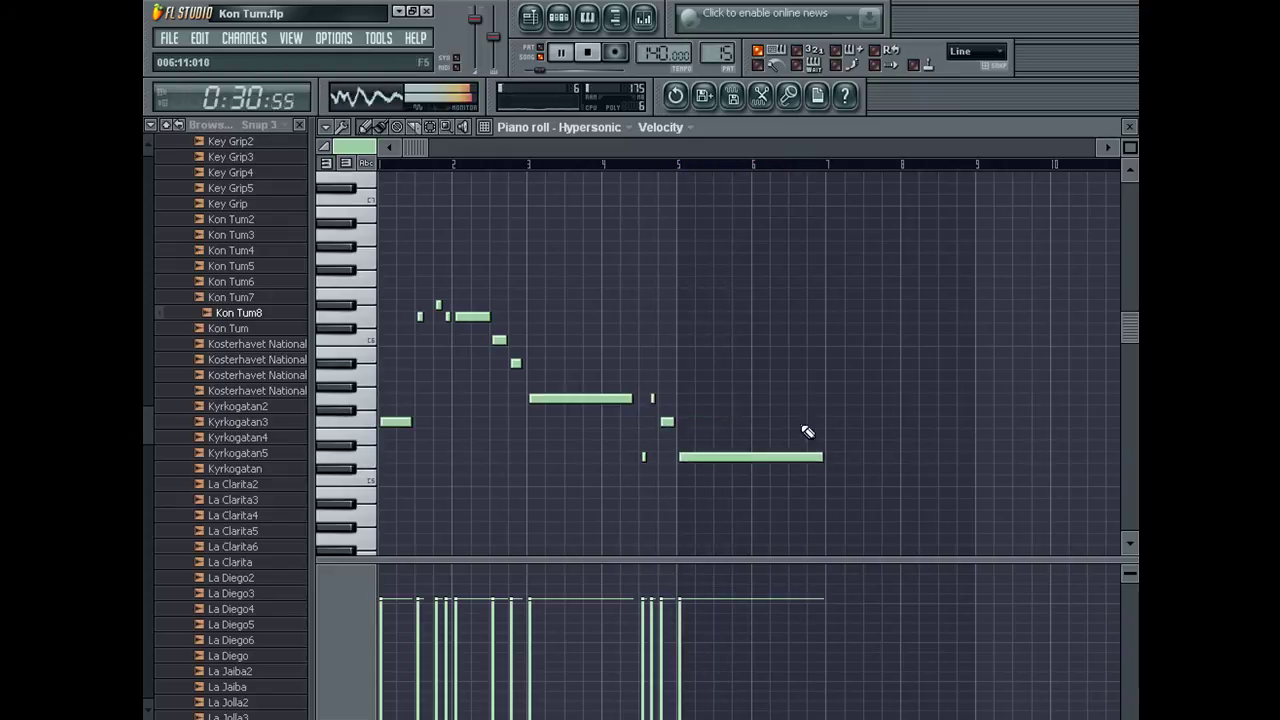
left_click(1129, 127)
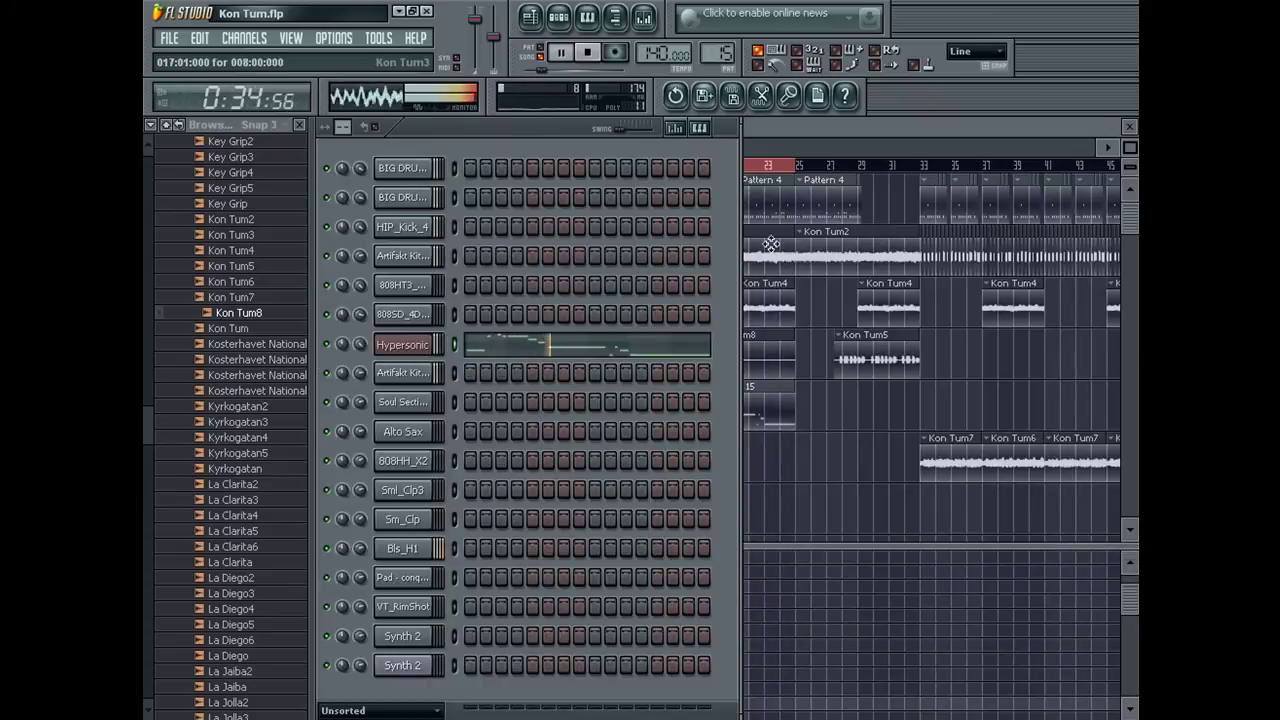
Clear the playback range and add a C5 note at bar 9 of the Pattern 15 trumpet part.
key("F6")
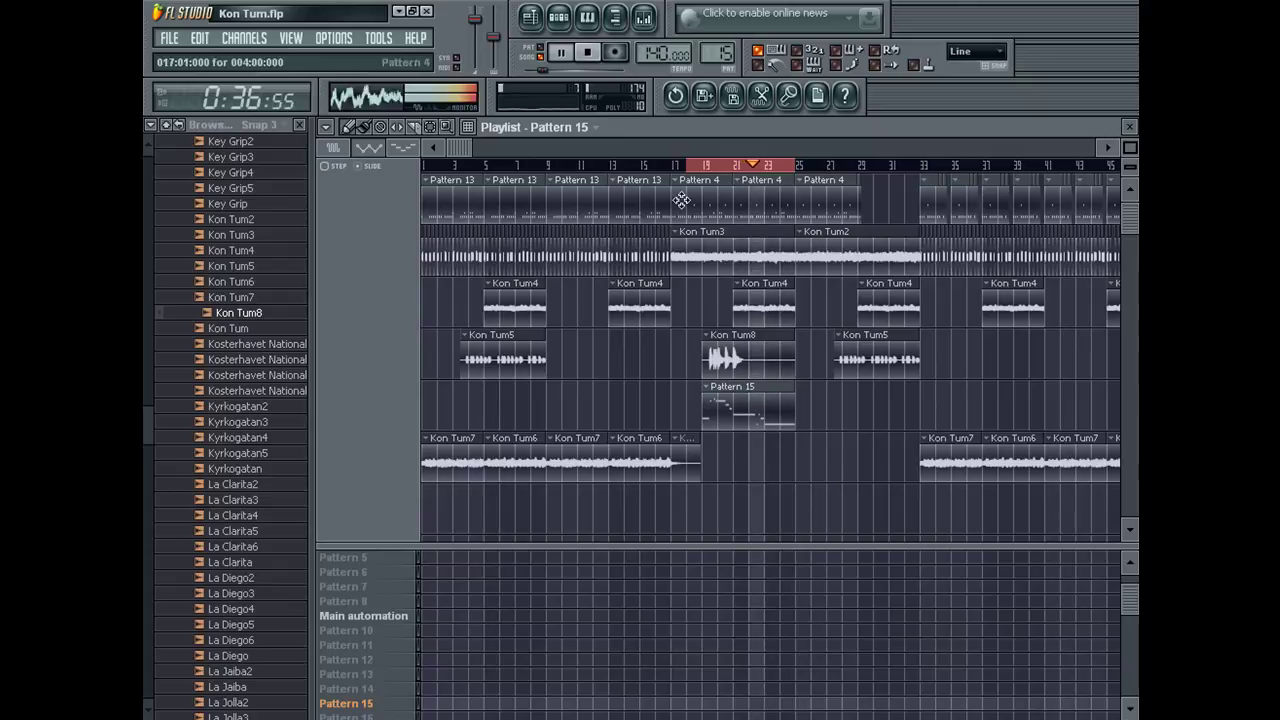
left_click(502, 152)
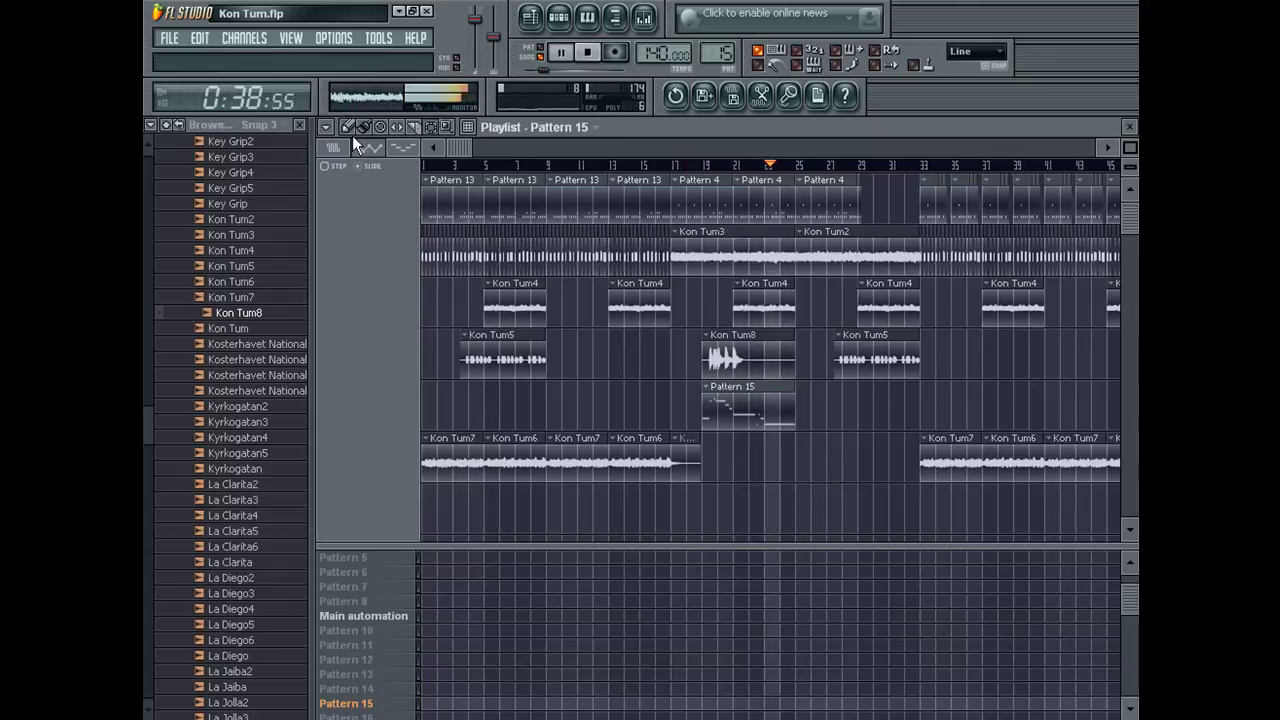
double_click(767, 401)
left_click(677, 397)
left_click_drag(820, 400, 708, 400)
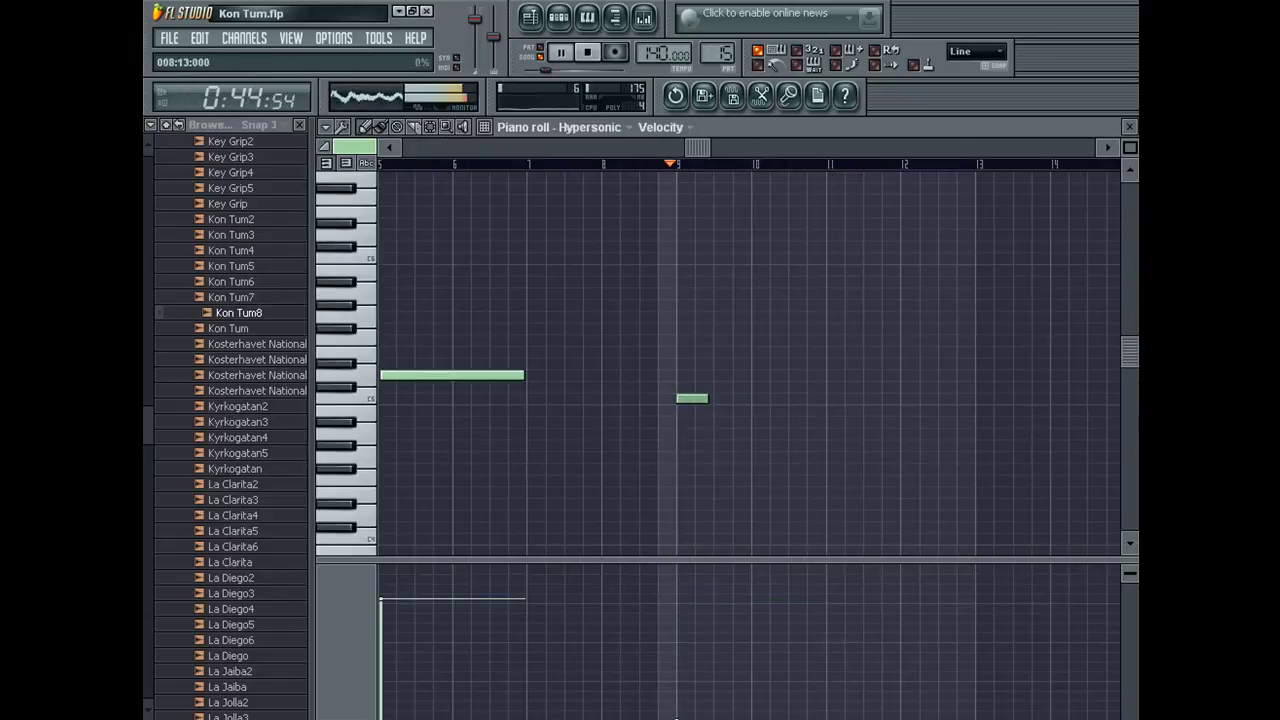
Insert a Sampler channel named 3 Trumpets Loose above Hypersonic and paste a copy of the trumpet notes into it.
key("F7")
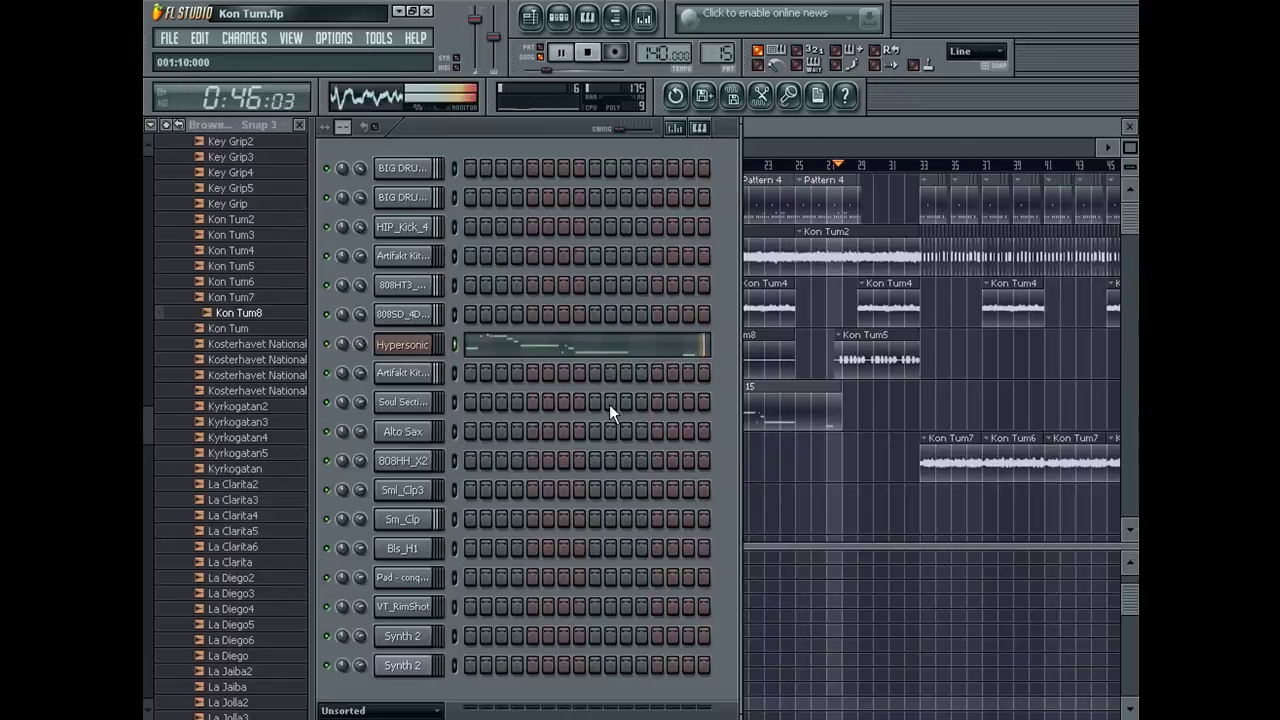
left_click(403, 346)
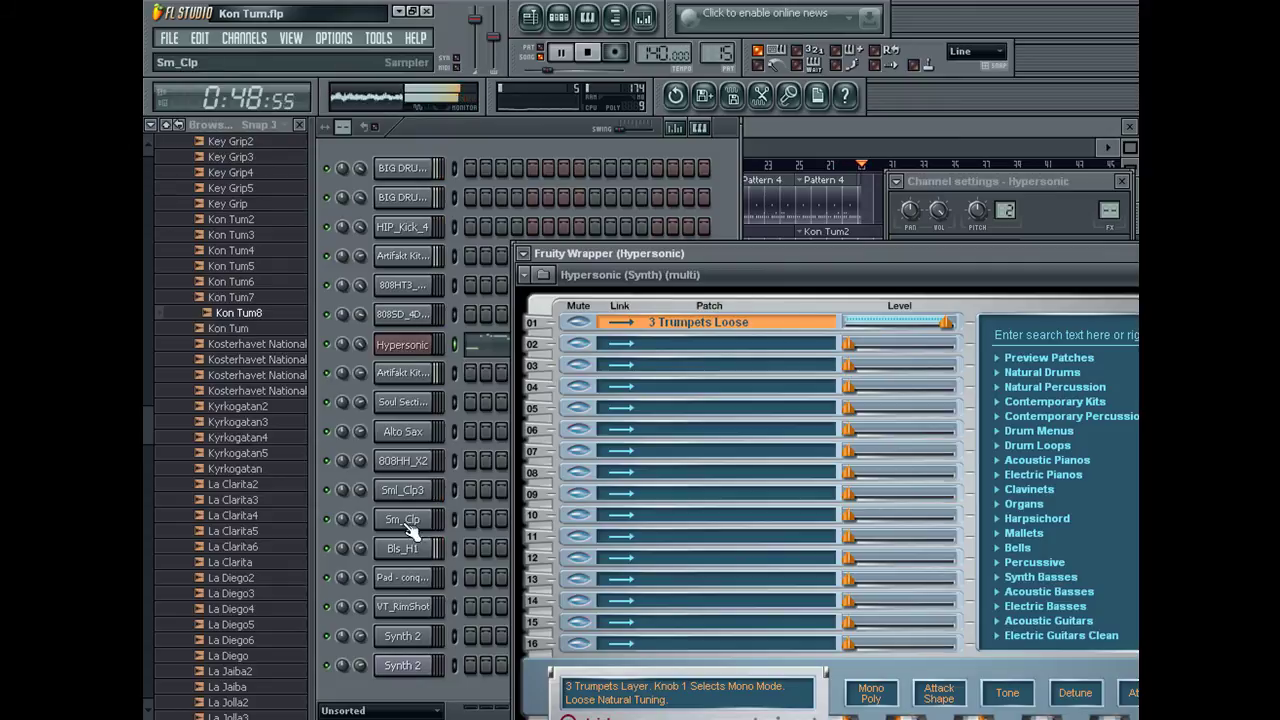
right_click(400, 350)
mouse_move(474, 501)
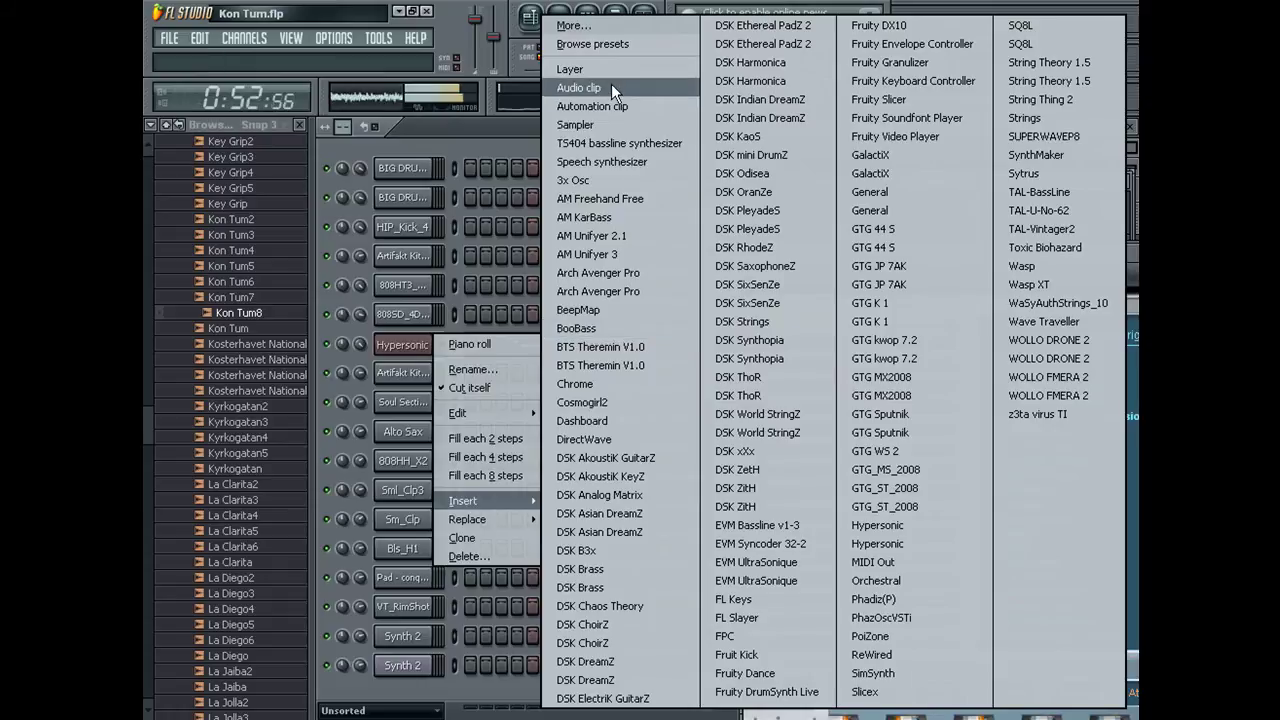
left_click(597, 115)
right_click(420, 344)
left_click(462, 366)
key("ctrl+v")
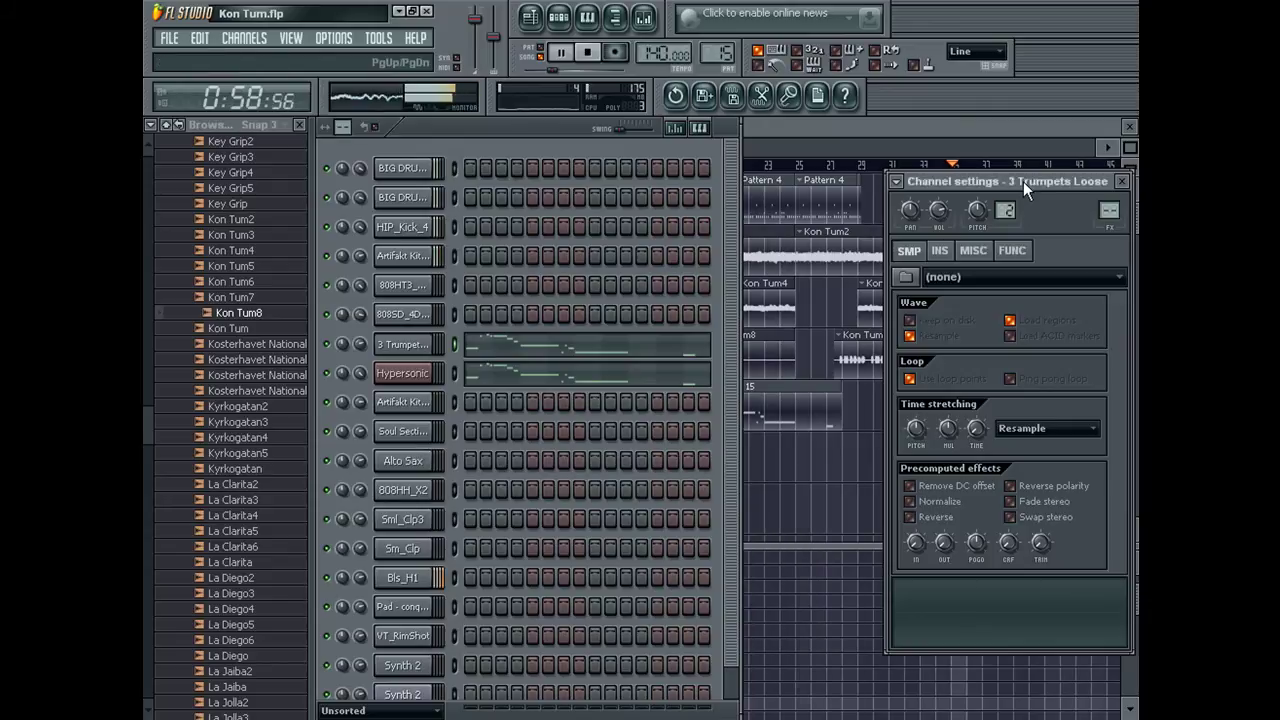
left_click_drag(1023, 181, 662, 248)
left_click(761, 247)
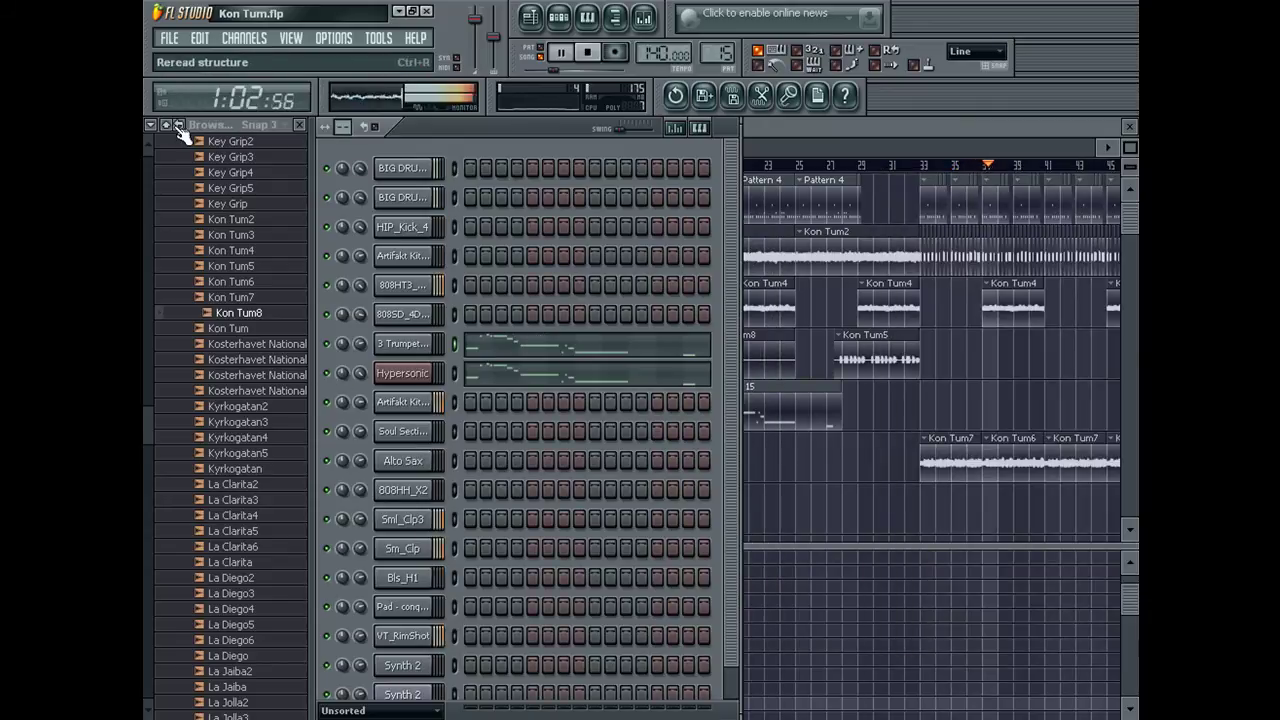
Save the project and solo the Hypersonic channel in pattern mode with playback stopped.
left_click(169, 40)
left_click(222, 124)
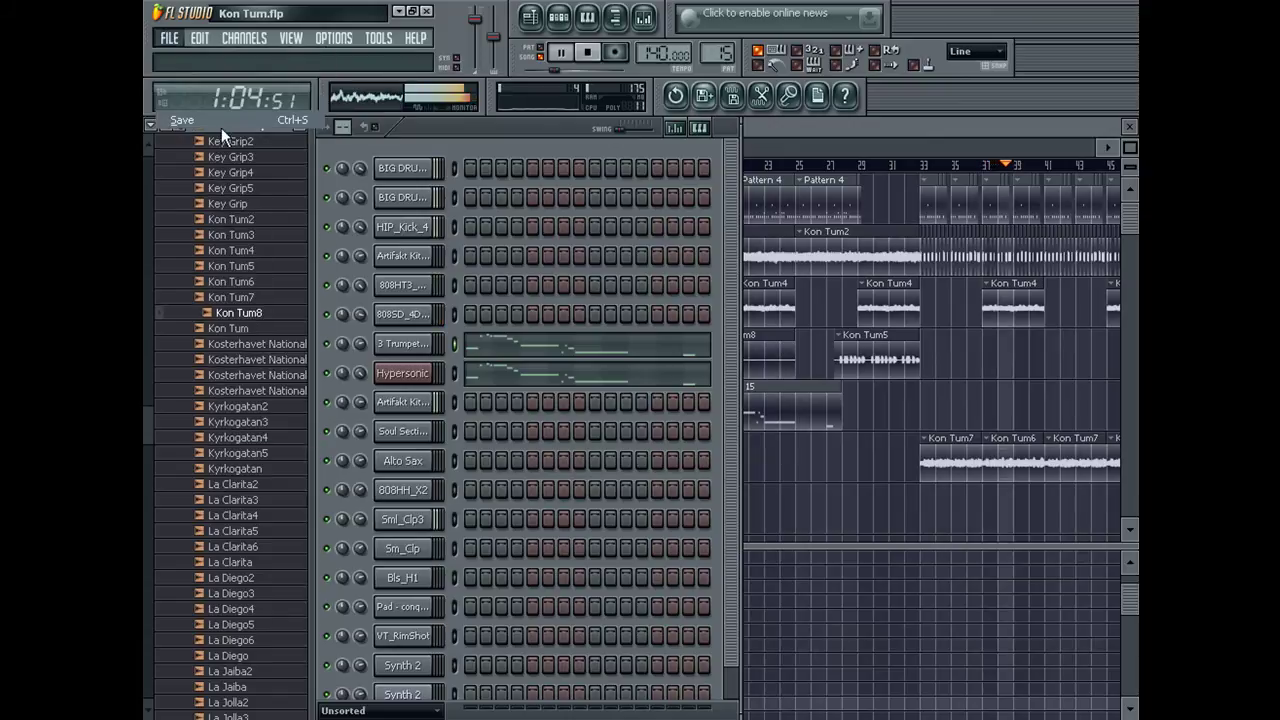
left_click(643, 17)
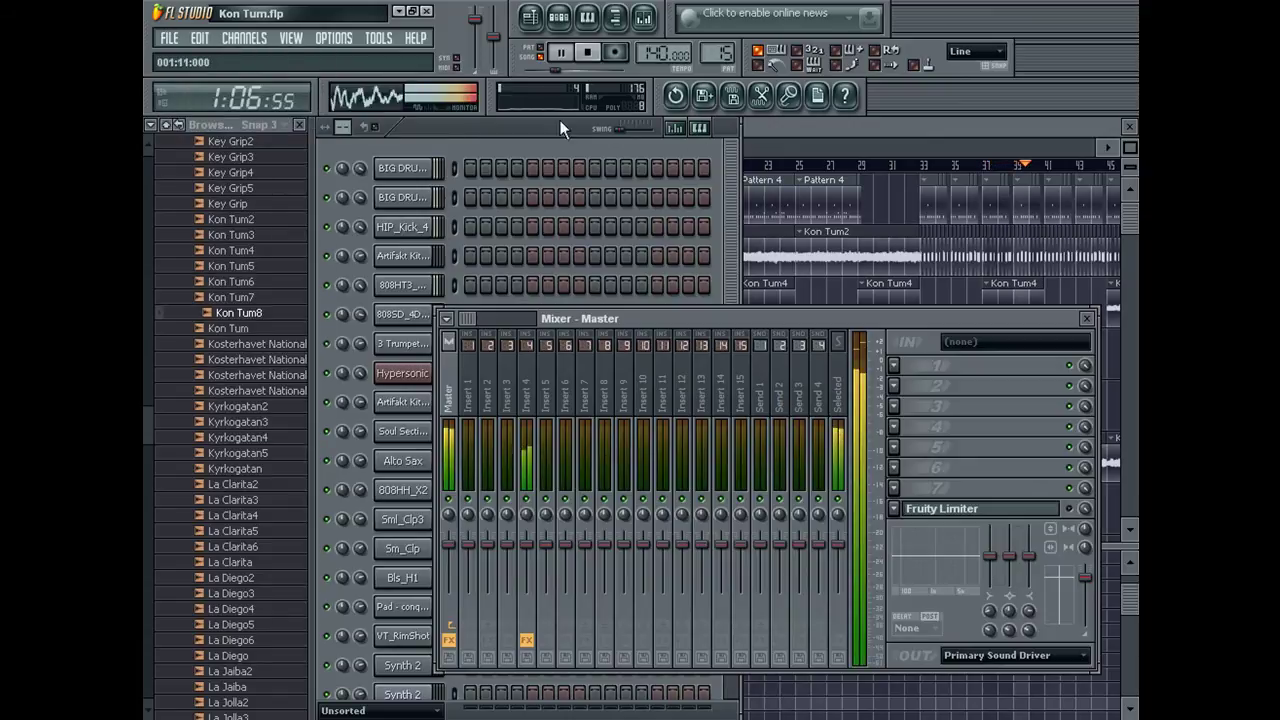
left_click(525, 127)
right_click(329, 372)
key("Escape")
key("space")
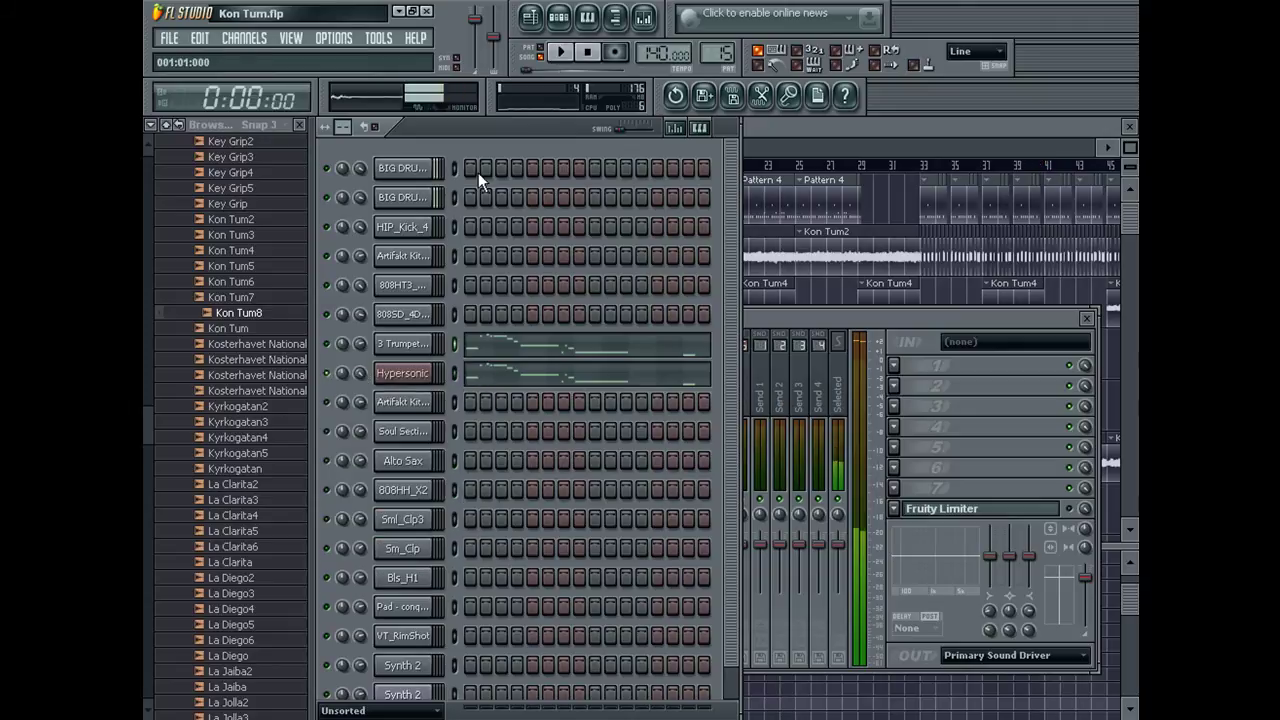
Export the soloed Hypersonic part of Pattern 15 as the WAV file Kon Tum9.
key("ctrl+r")
key("End")
type("8")
key("BackSpace")
type("9")
key("Return")
left_click(612, 545)
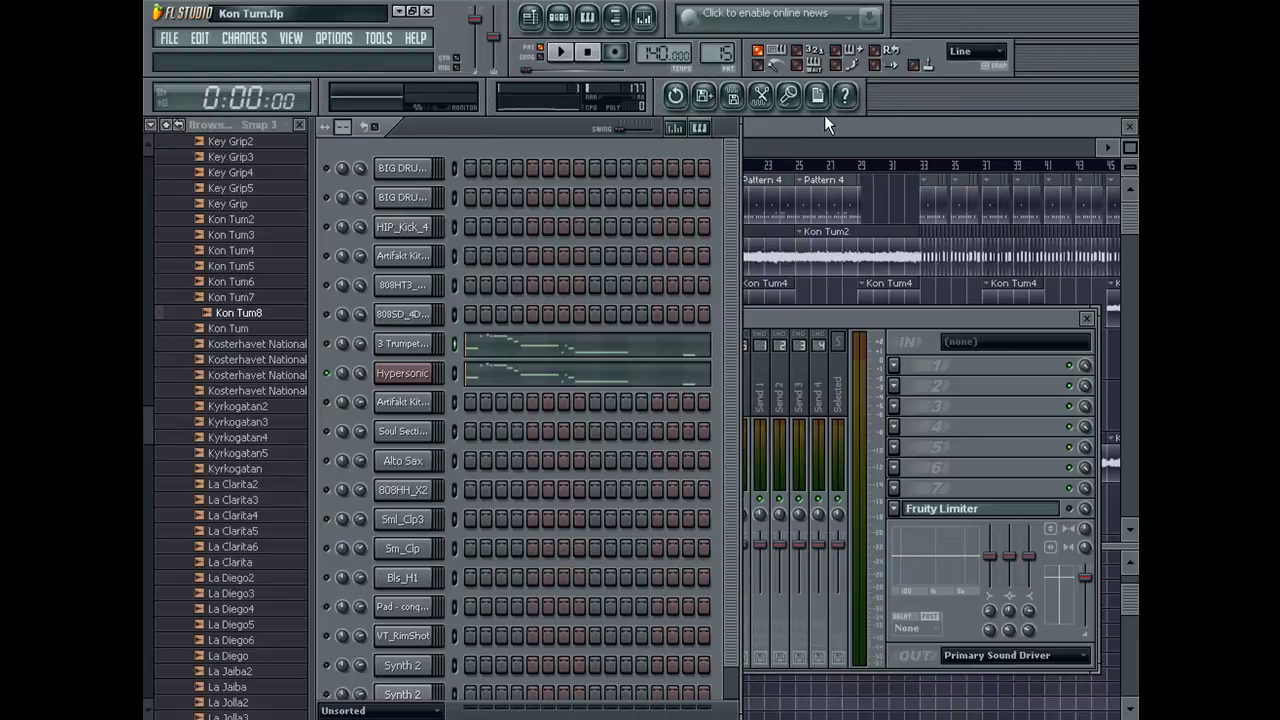
Refresh the browser and place the Kon Tum9 audio at bar 19 on the playlist in place of the Pattern 15 clip.
left_click(815, 126)
left_click(178, 124)
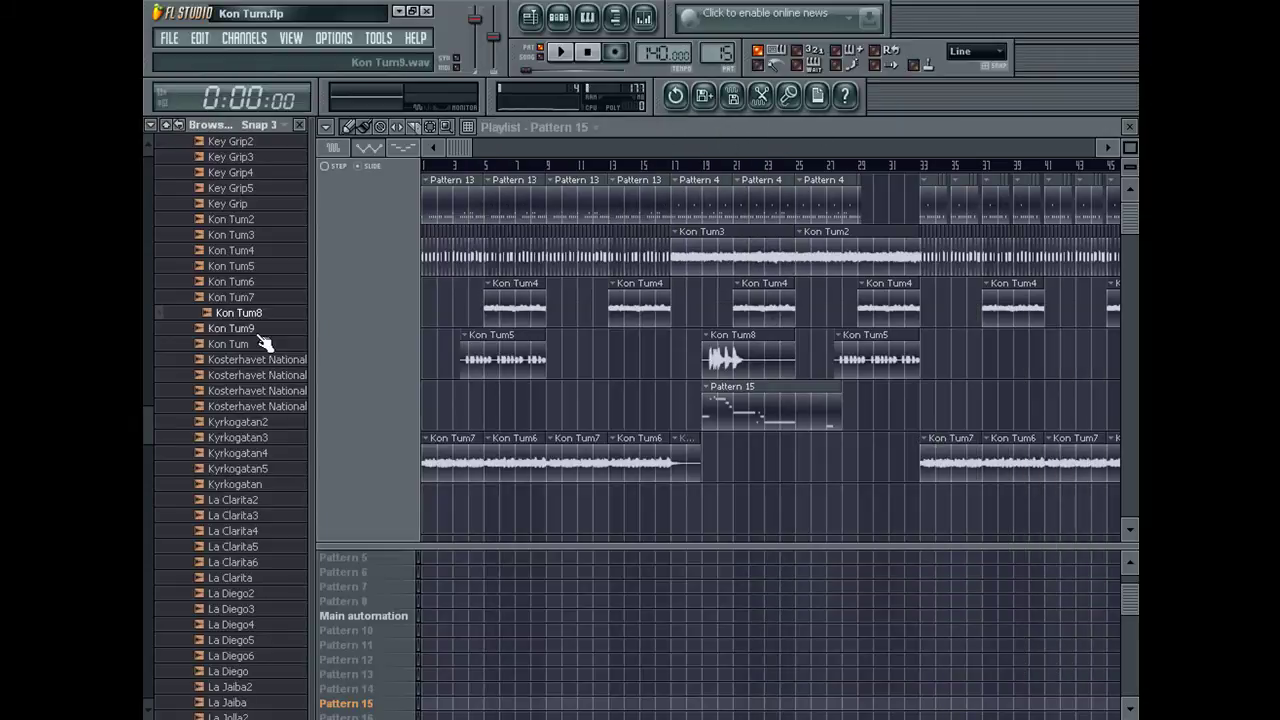
left_click_drag(238, 328, 612, 413)
left_click_drag(708, 496, 737, 423)
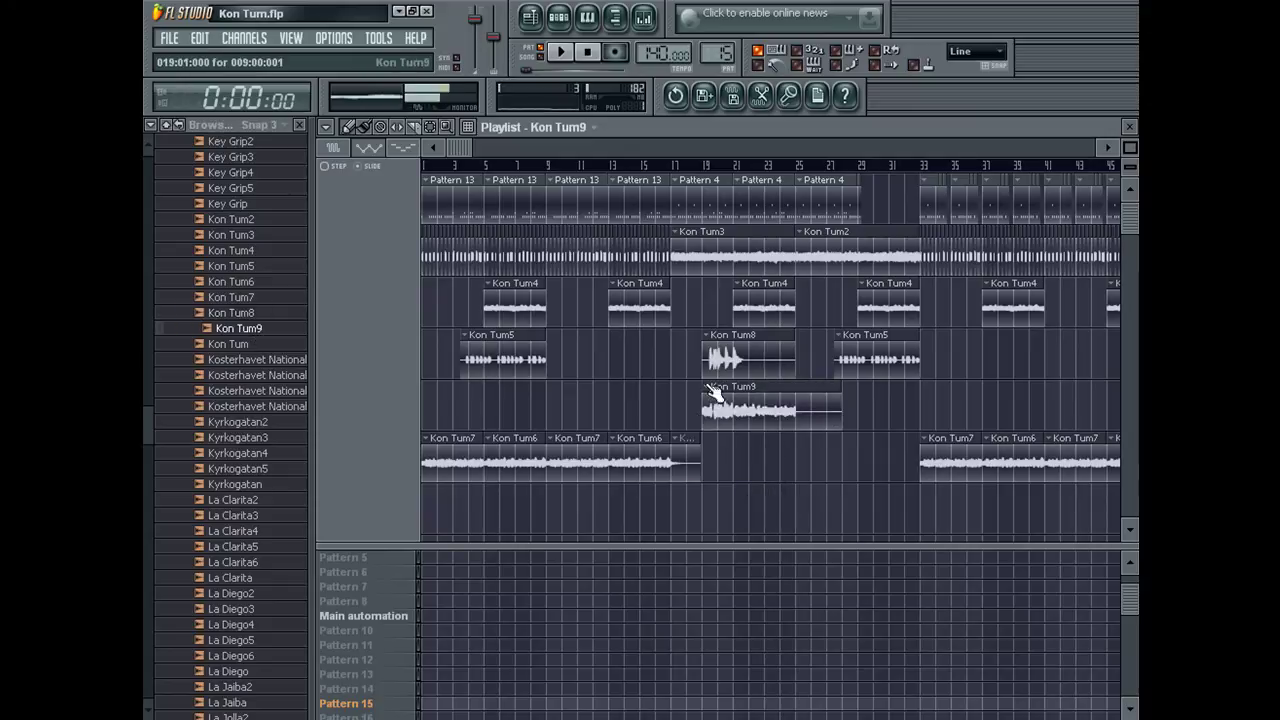
Unsolo the channels, re-enable the master's Fruity Limiter, and clear the trumpet notes from Hypersonic in Pattern 15.
left_click_drag(561, 147, 751, 150)
scroll(600, 232, "left", 10)
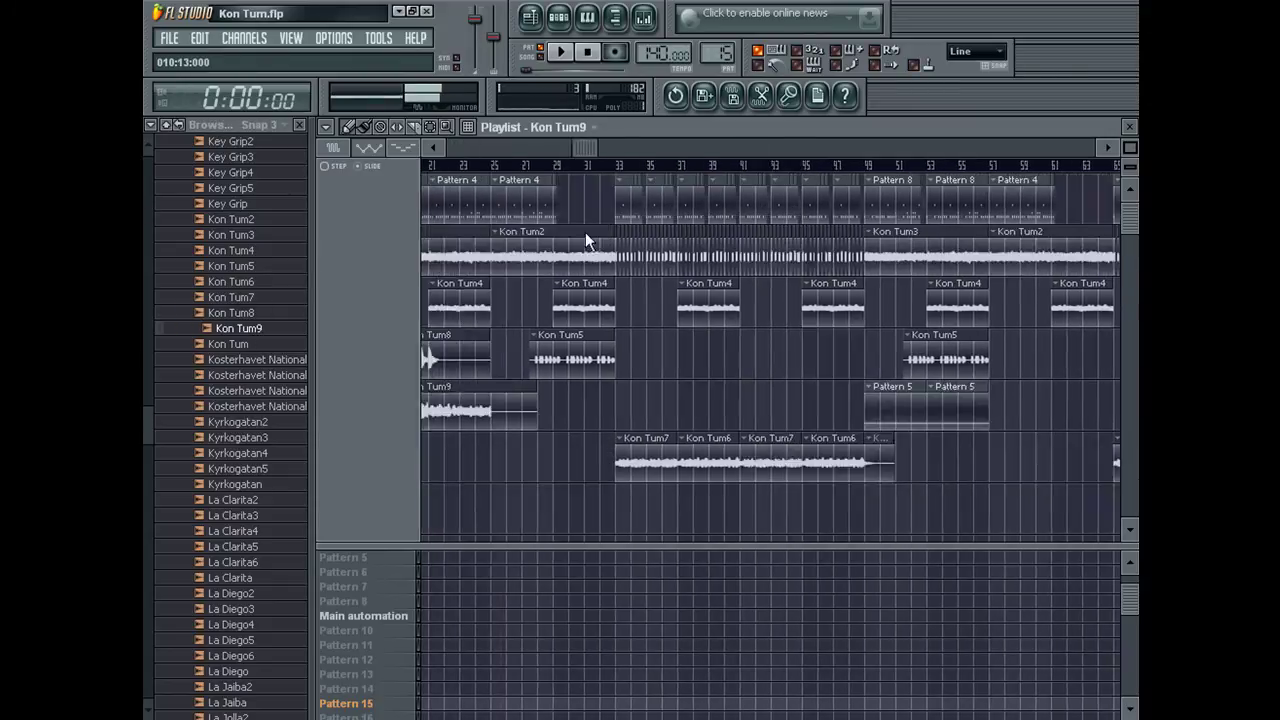
scroll(744, 277, "right", 12)
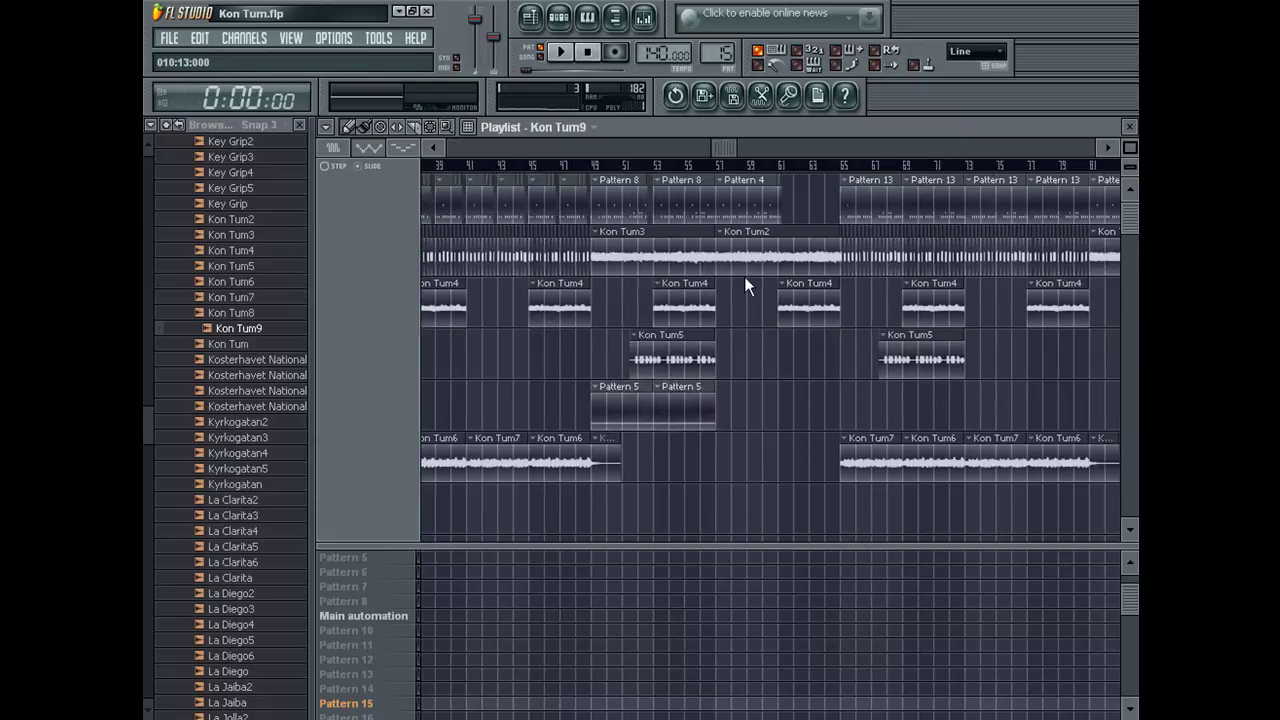
left_click_drag(749, 149, 144, 189)
key("F5")
right_click(333, 379)
left_click(370, 448)
left_click(368, 467)
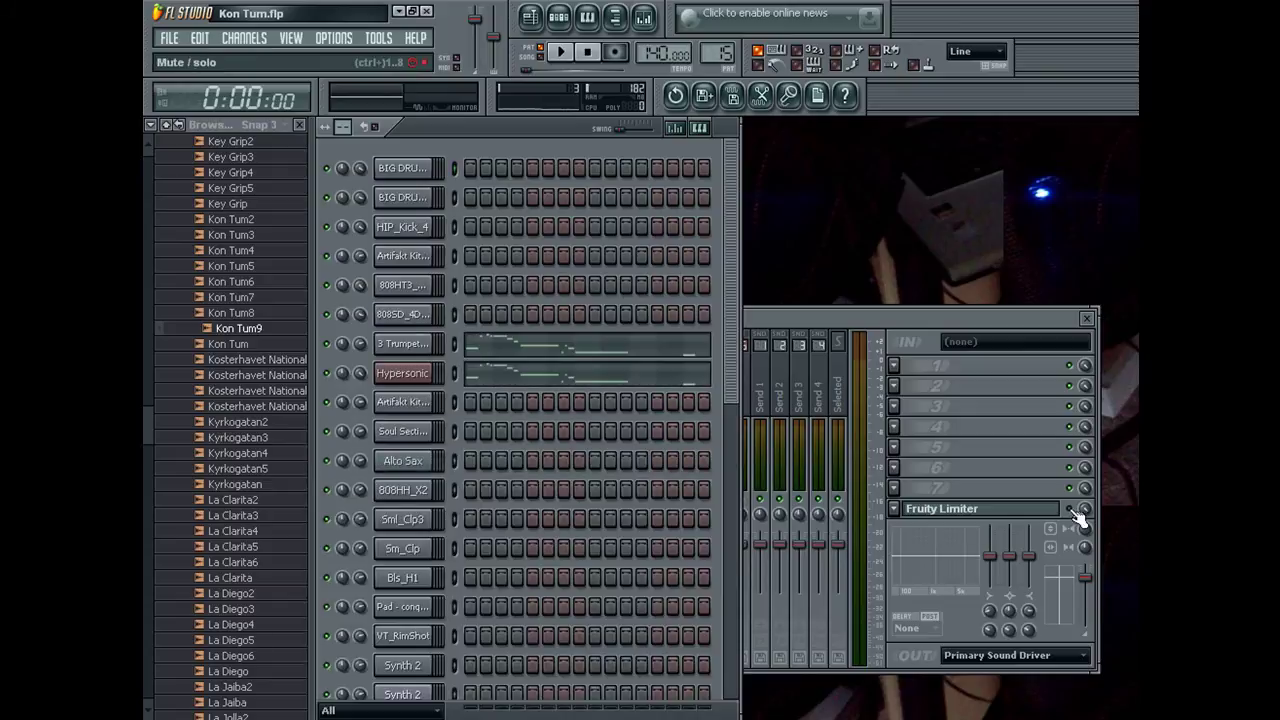
left_click(1080, 518)
left_click(412, 372)
left_click(414, 373)
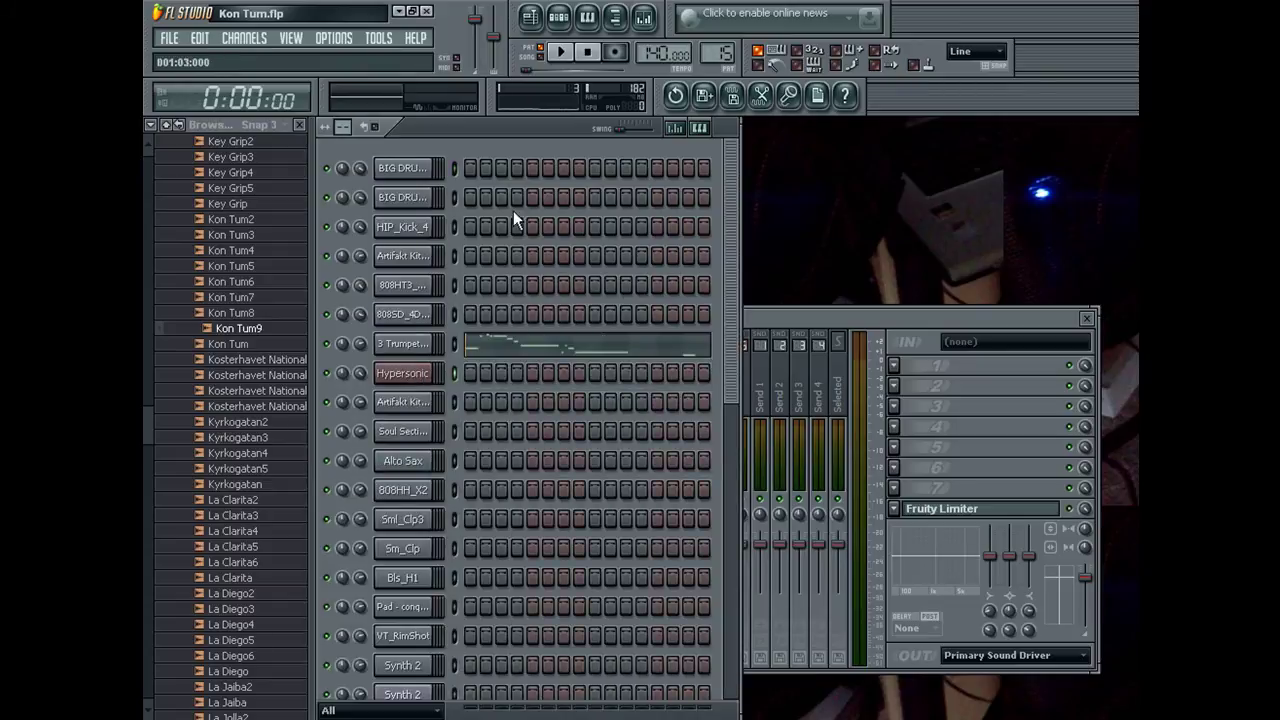
Record a new Hypersonic melody into the empty Pattern 16 while the song plays.
key("space")
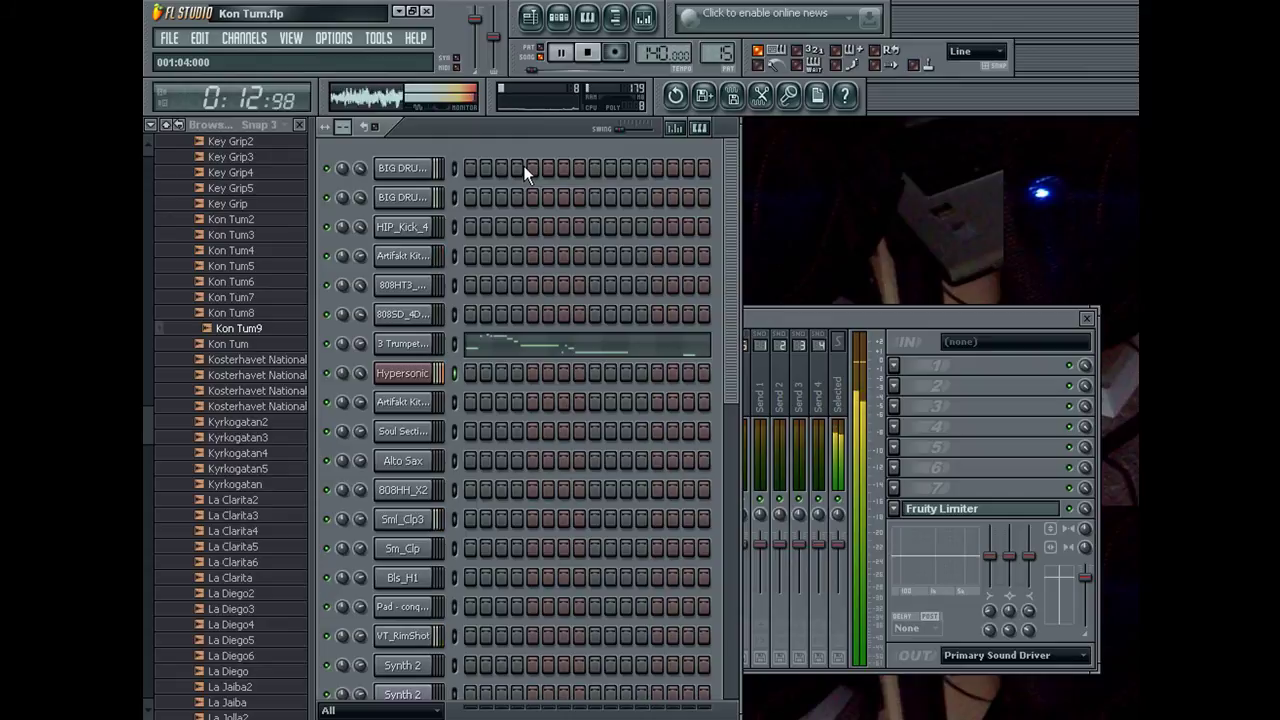
scroll(715, 52, "up", 1)
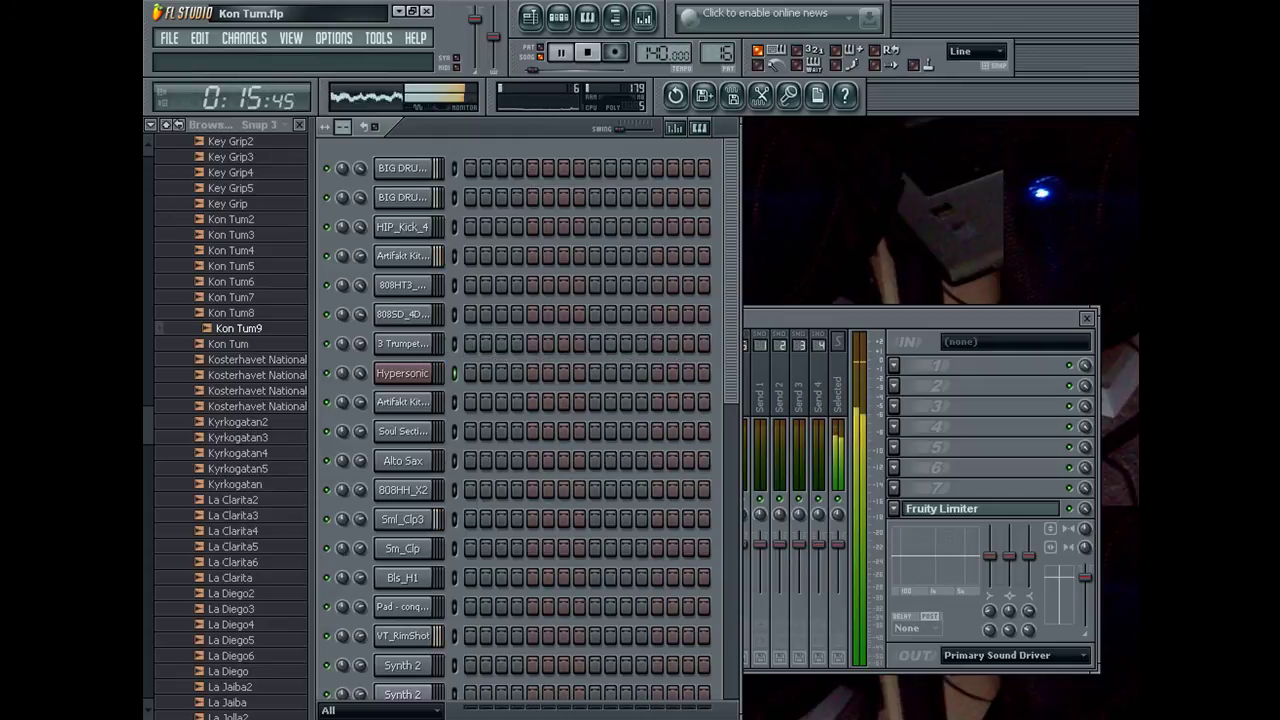
left_click(614, 52)
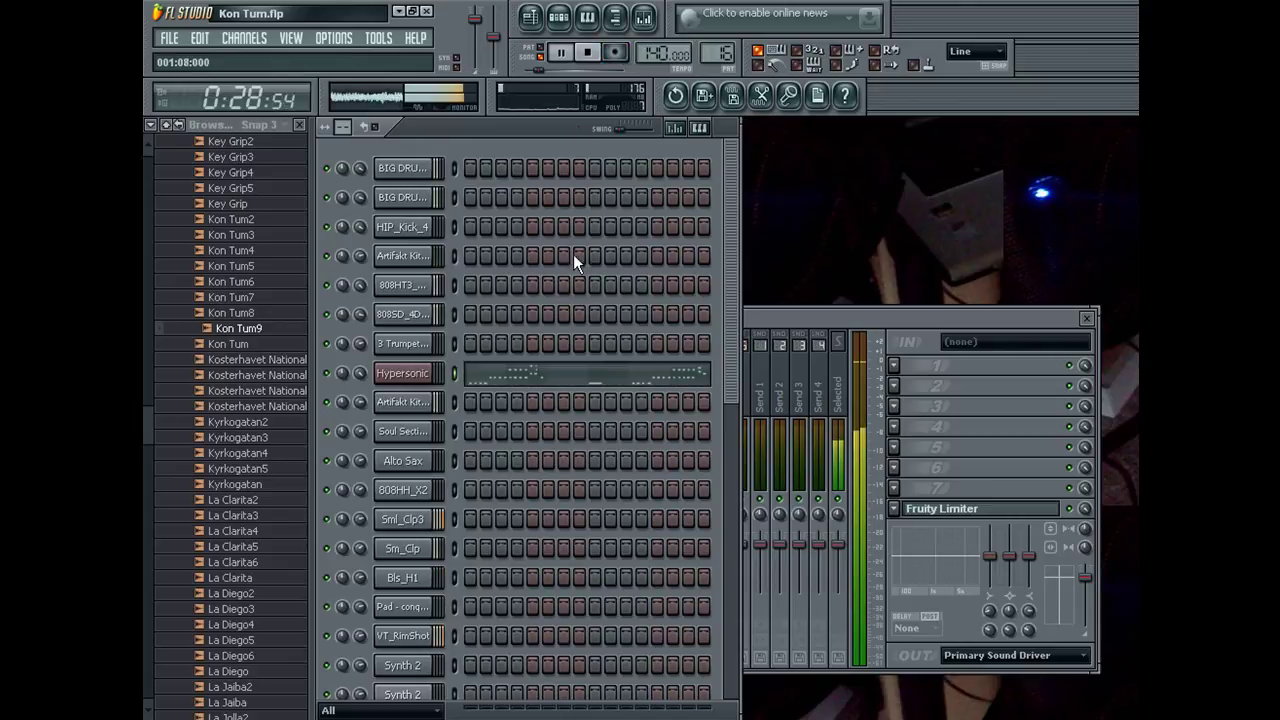
key("space")
Draw an evenly timed version of the recorded melody in bars 5 and 6 of the Hypersonic piano roll and play it.
left_click(563, 380)
left_click_drag(457, 147, 1130, 145)
left_click_drag(561, 410, 826, 376)
left_click_drag(724, 328, 874, 374)
left_click(779, 328)
right_click(841, 340)
left_click(849, 328)
key("space")
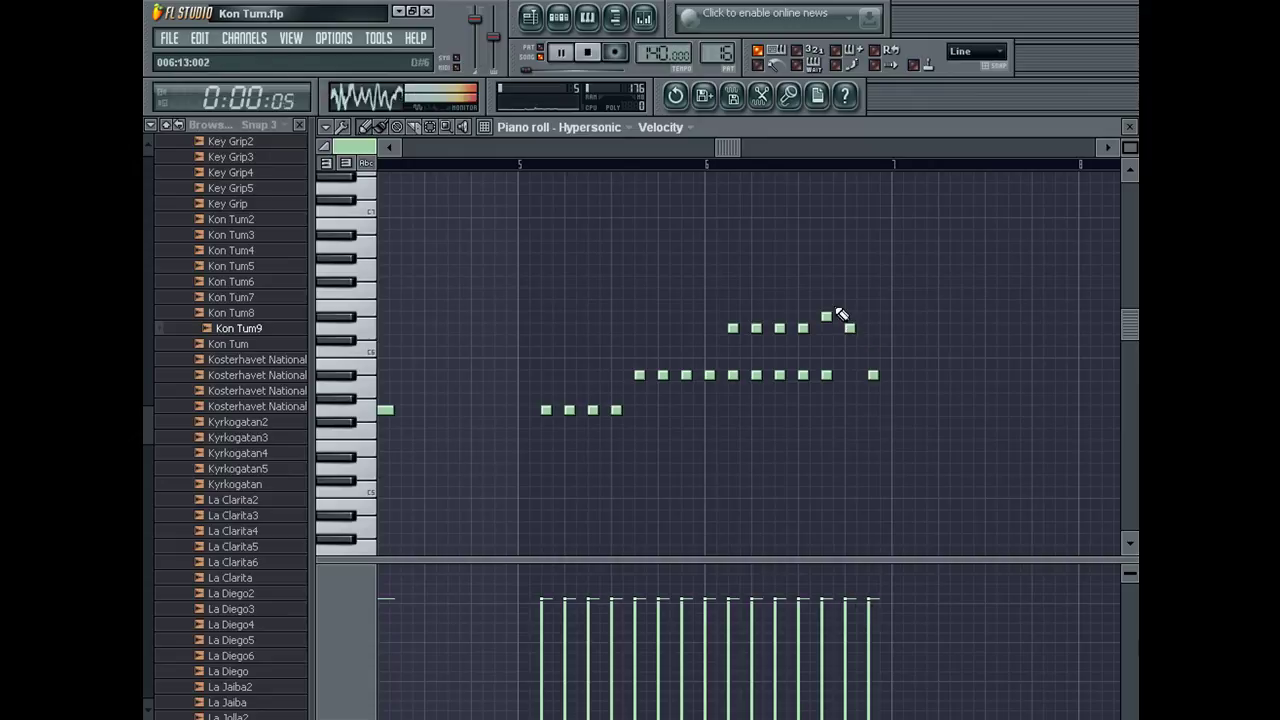
Place Pattern 16 at bar 11 on track 4 of the playlist and play the song from there.
left_click(541, 57)
left_click(597, 357)
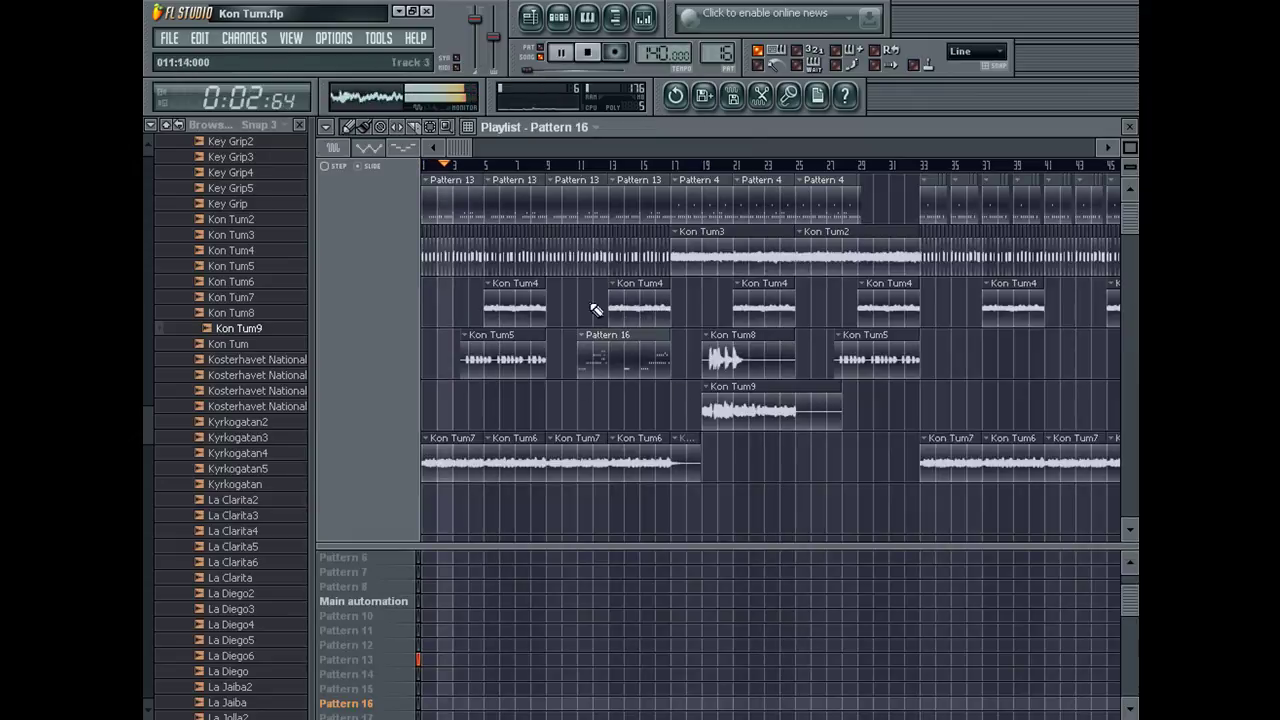
left_click(582, 165)
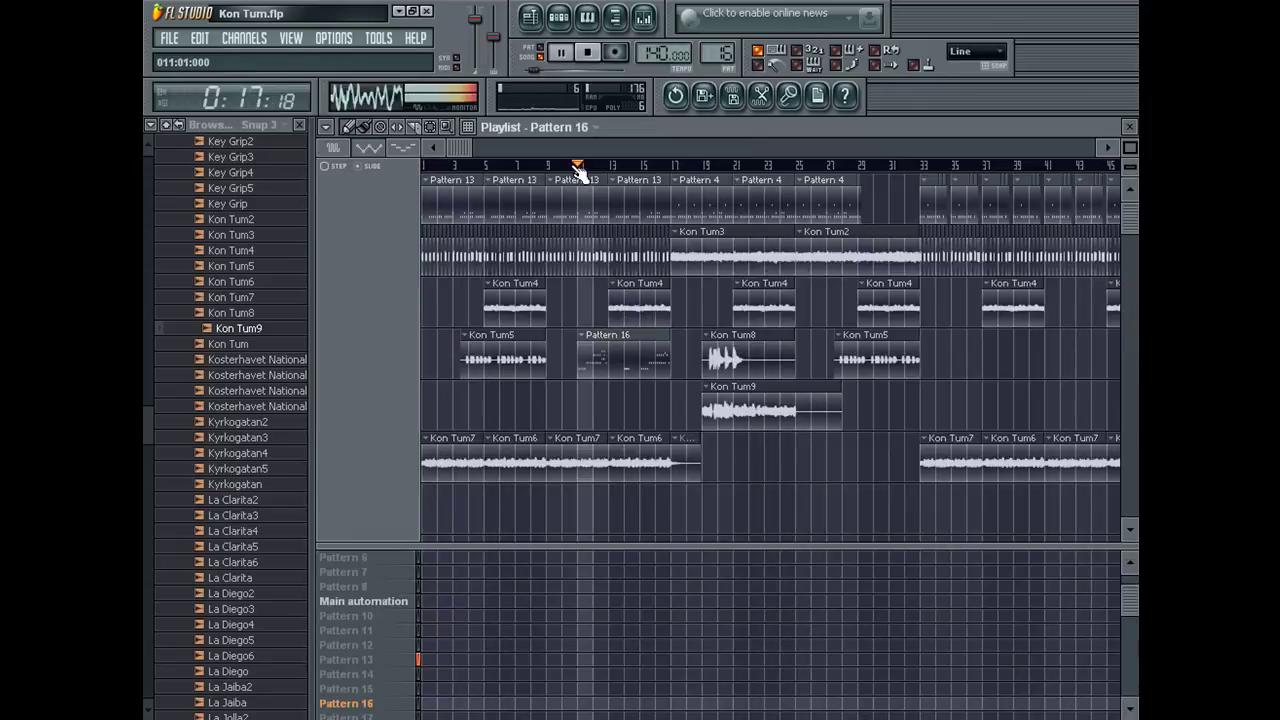
Delete the originally recorded notes in bars 1 to 4 of Pattern 16, keeping the redrawn melody.
double_click(609, 347)
left_click(417, 165)
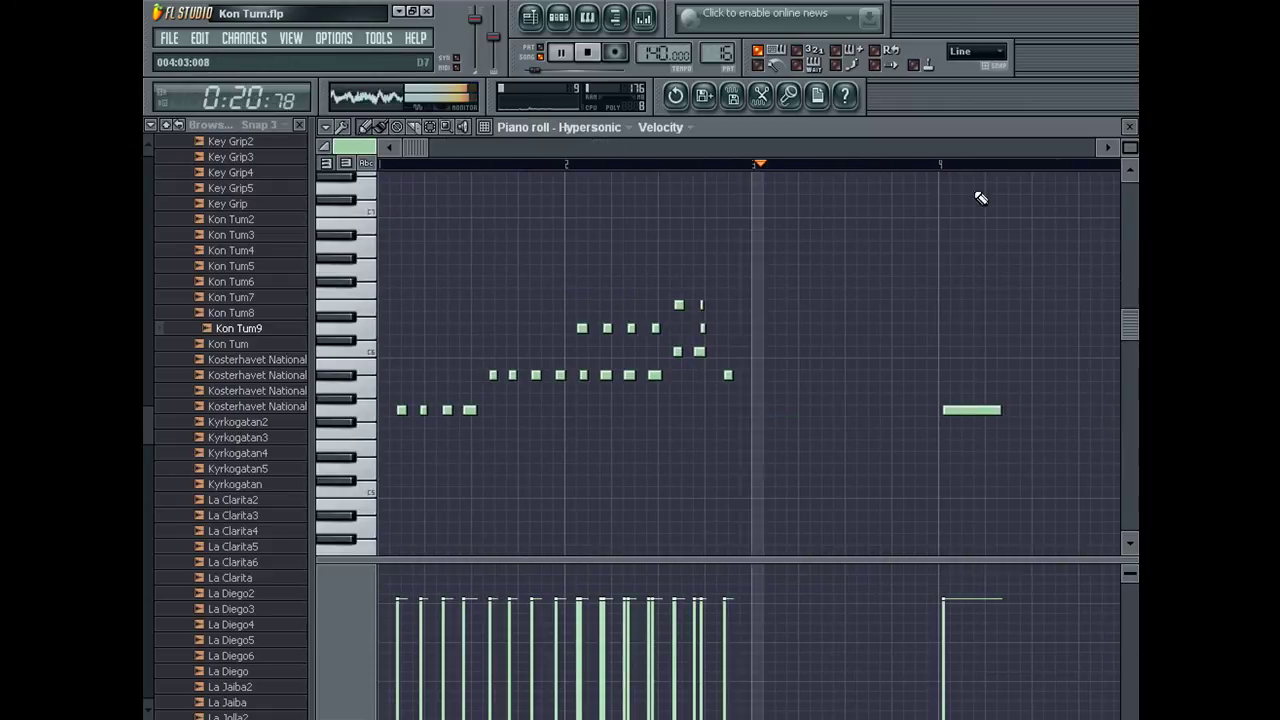
key("ctrl+a")
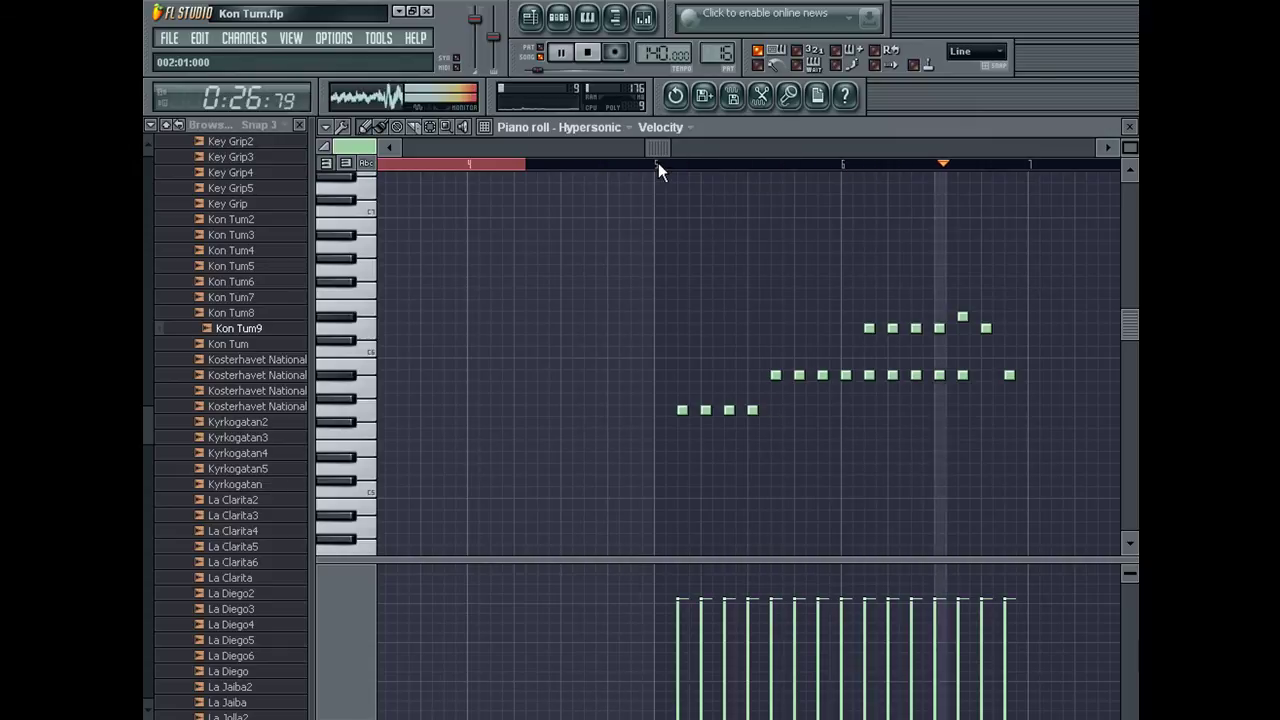
left_click_drag(658, 163, 787, 254)
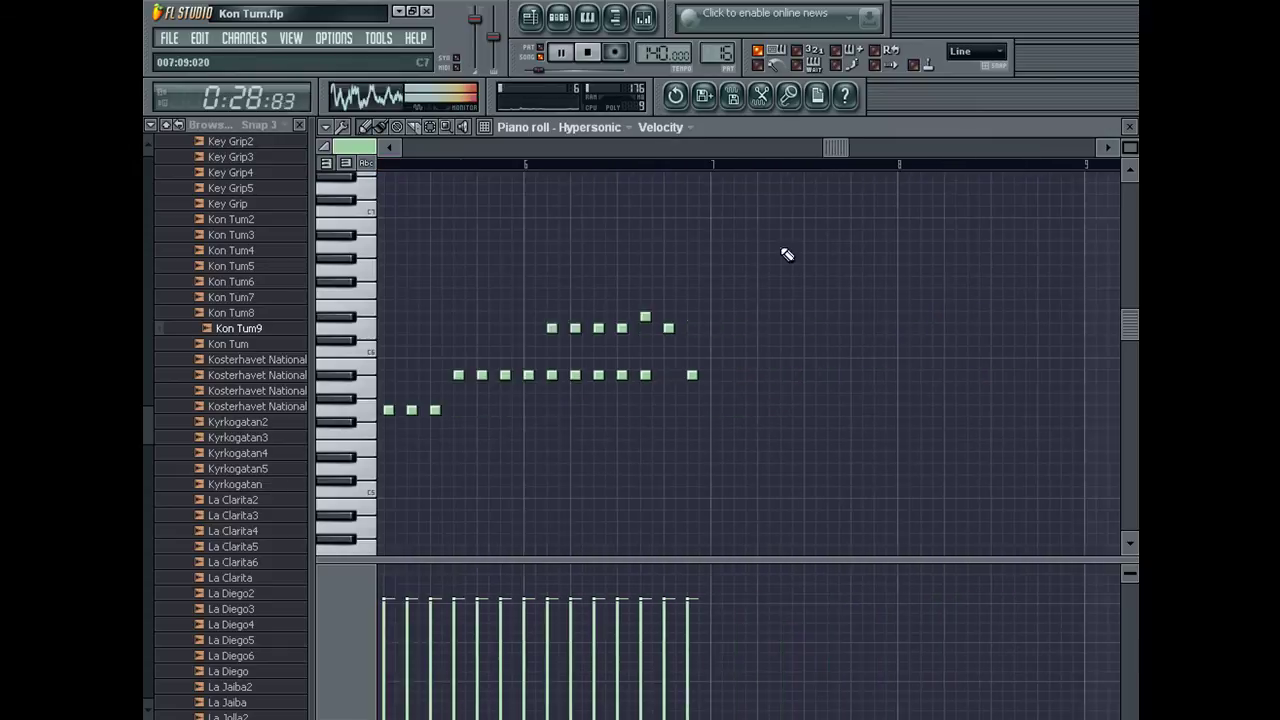
Draw three consecutive C6 notes from bar 7, the first two 12 steps long and the last short, with rising velocities.
key("space")
mouse_move(709, 352)
left_mouse_down()
mouse_move(691, 340)
mouse_move(686, 356)
mouse_move(832, 356)
mouse_move(737, 371)
left_mouse_up()
left_click(706, 714)
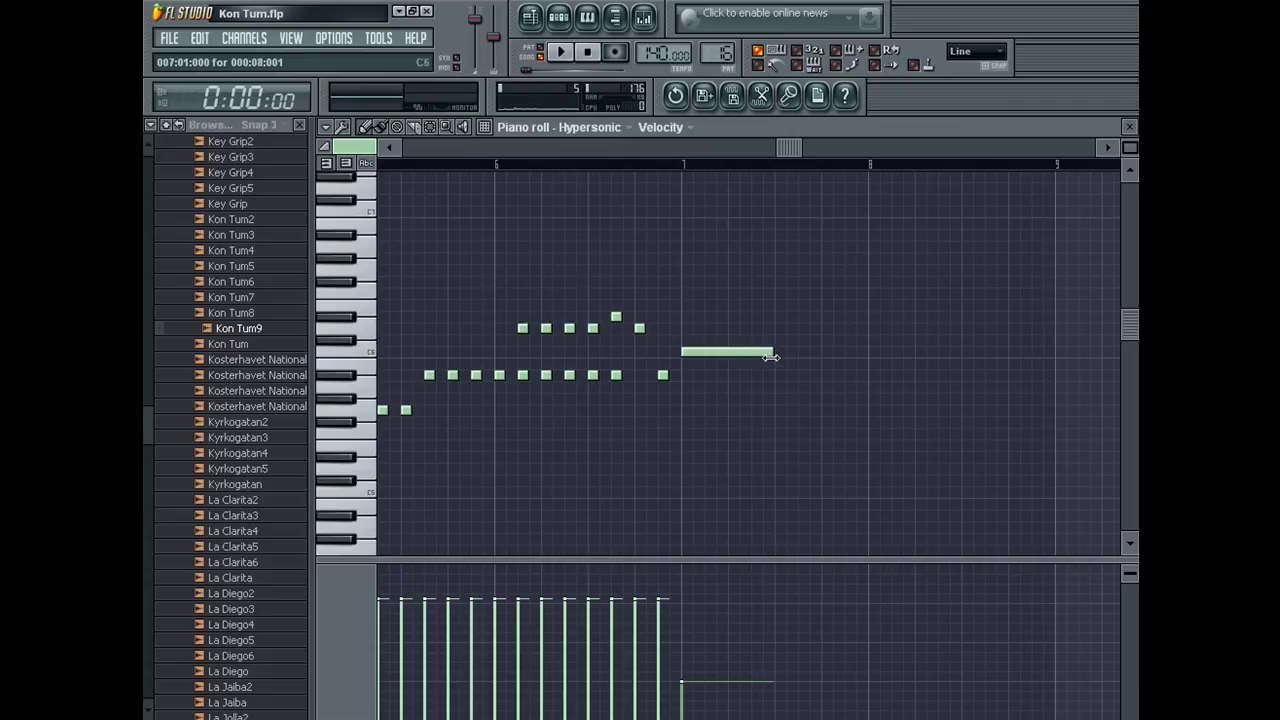
left_click_drag(810, 357, 821, 355)
left_click(827, 353)
left_click(971, 353)
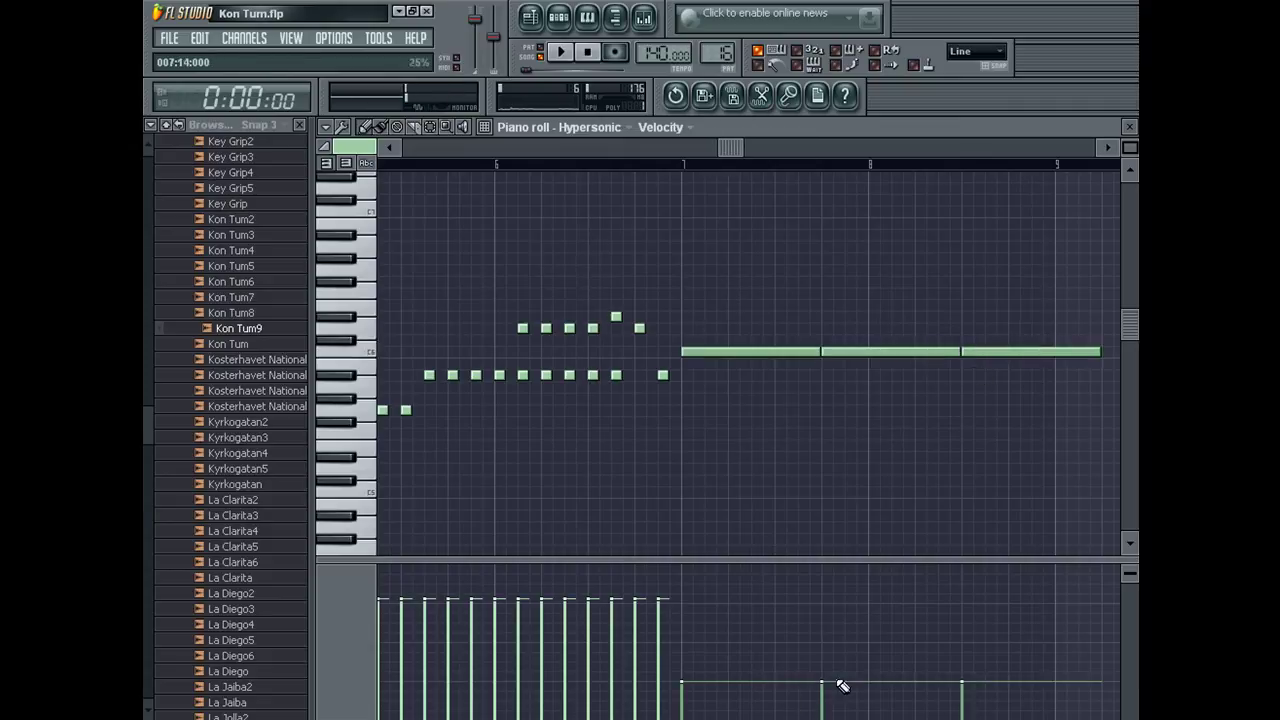
left_click(981, 637)
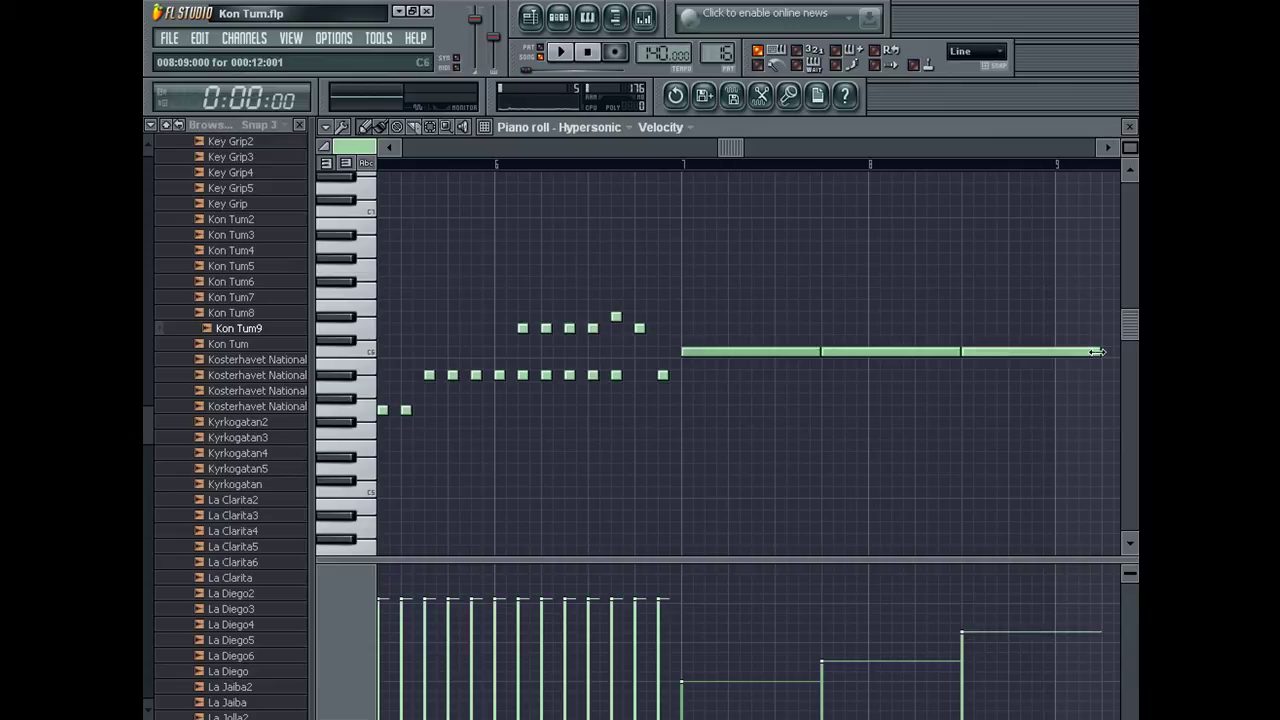
left_click_drag(1097, 352, 973, 377)
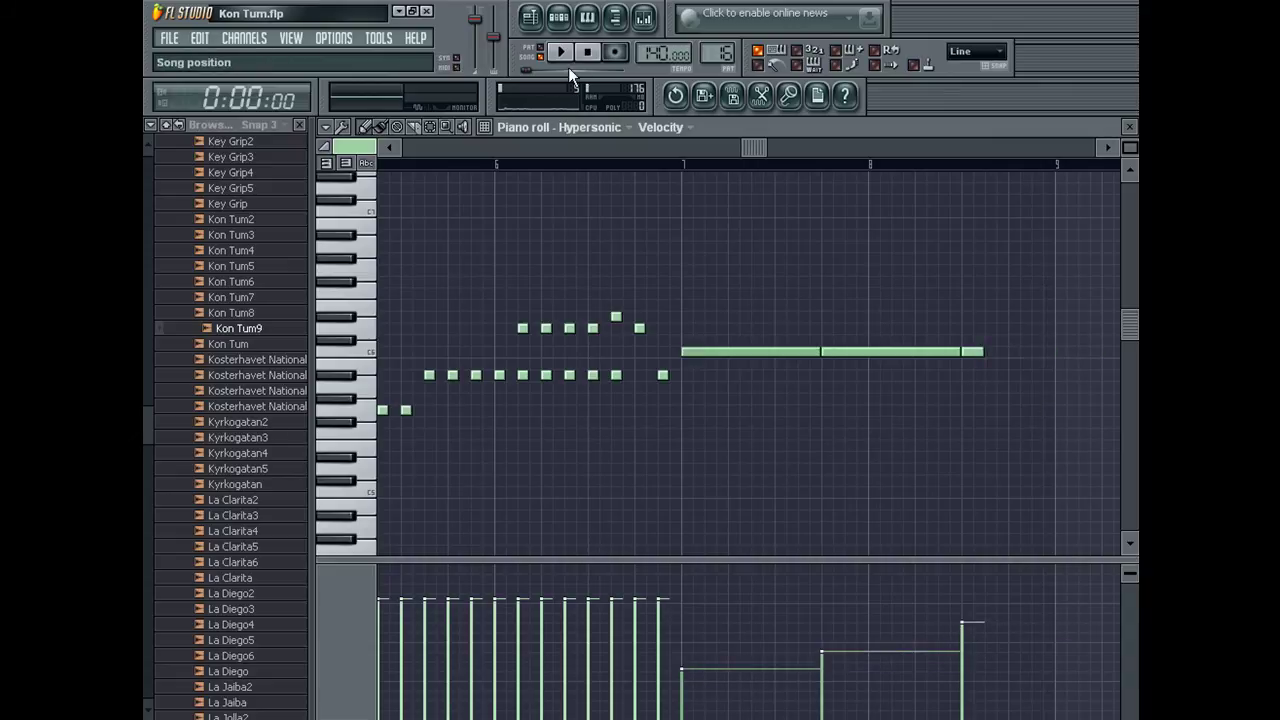
Move the Pattern 16 clip down to track 7 at bar 11 and replay the song around its melody.
key("F5")
left_click(609, 165)
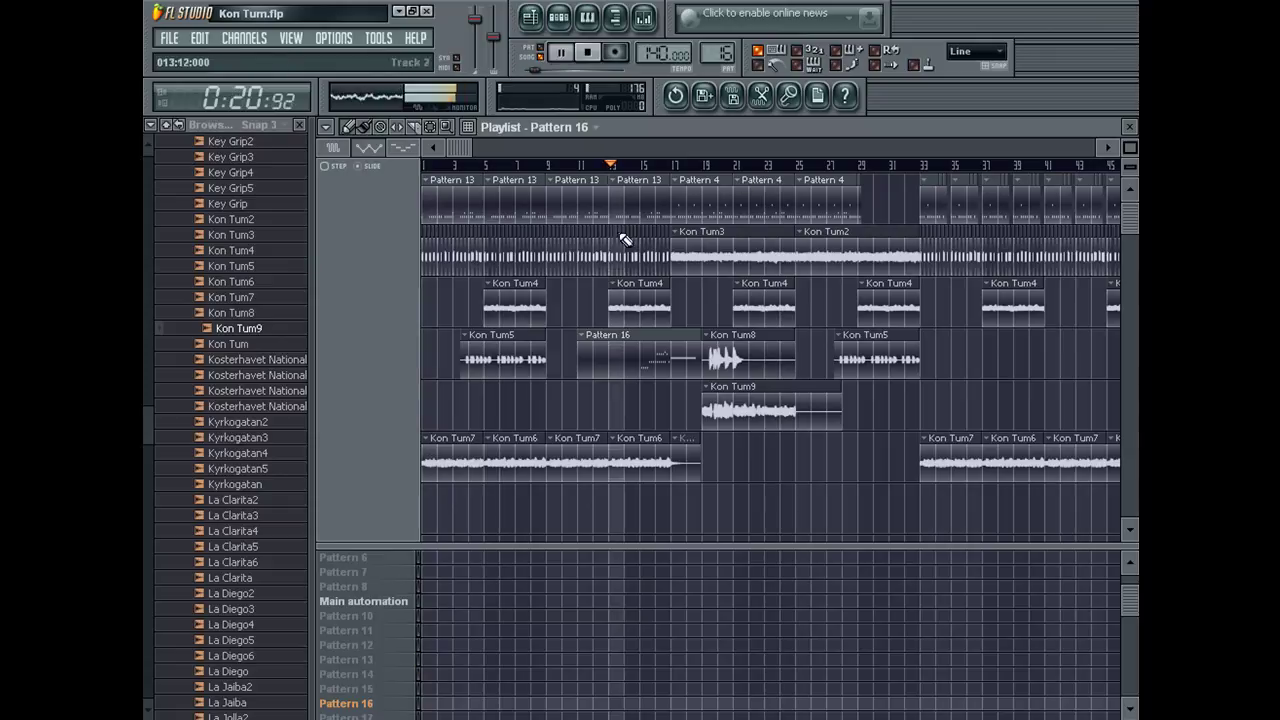
left_click_drag(600, 372, 608, 533)
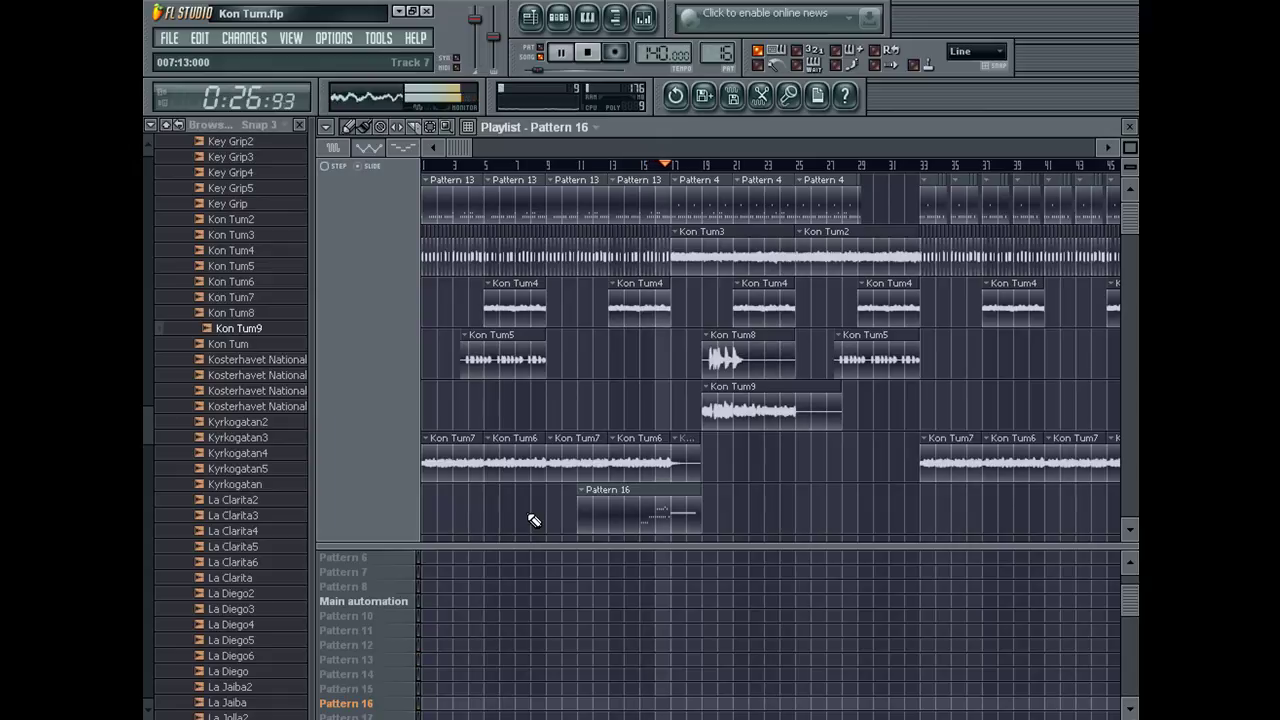
left_click_drag(471, 151, 654, 489)
left_click(503, 166)
Delete the lower notes beneath the upper ones in bar 6 and add a short C6 note at step 13 of bar 8.
double_click(543, 509)
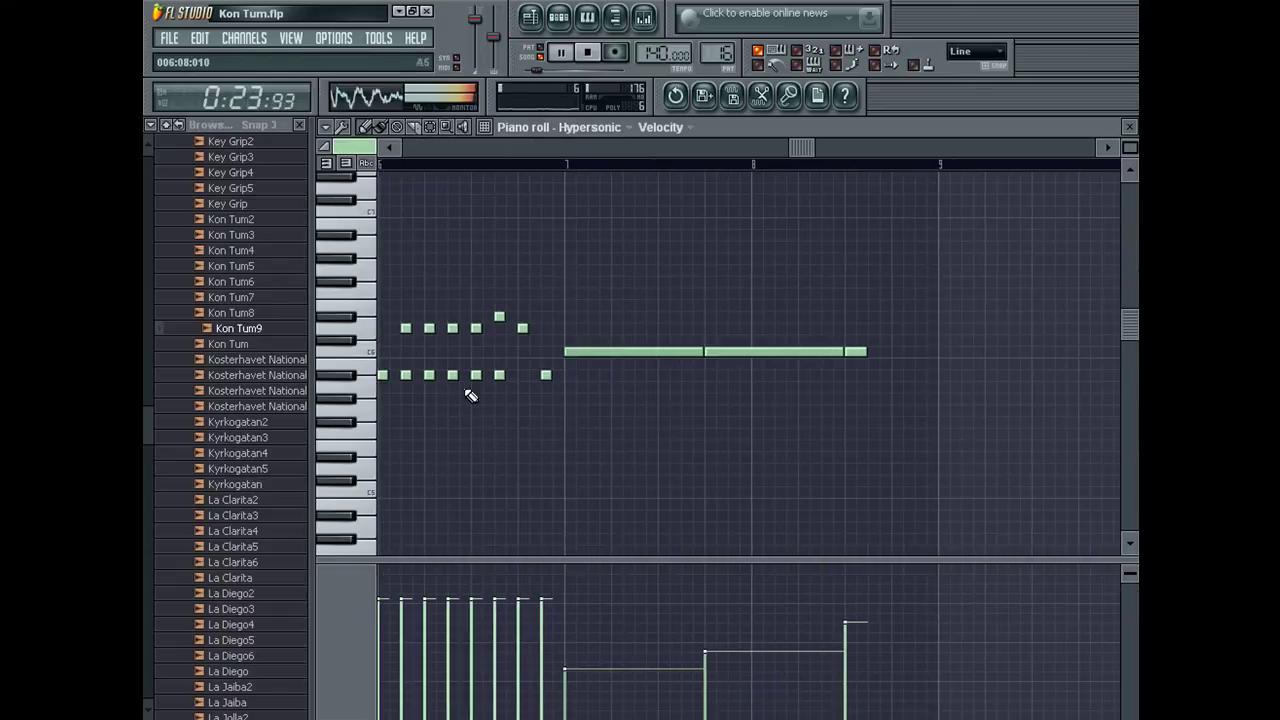
right_click(408, 376)
right_click(475, 377)
right_click(499, 376)
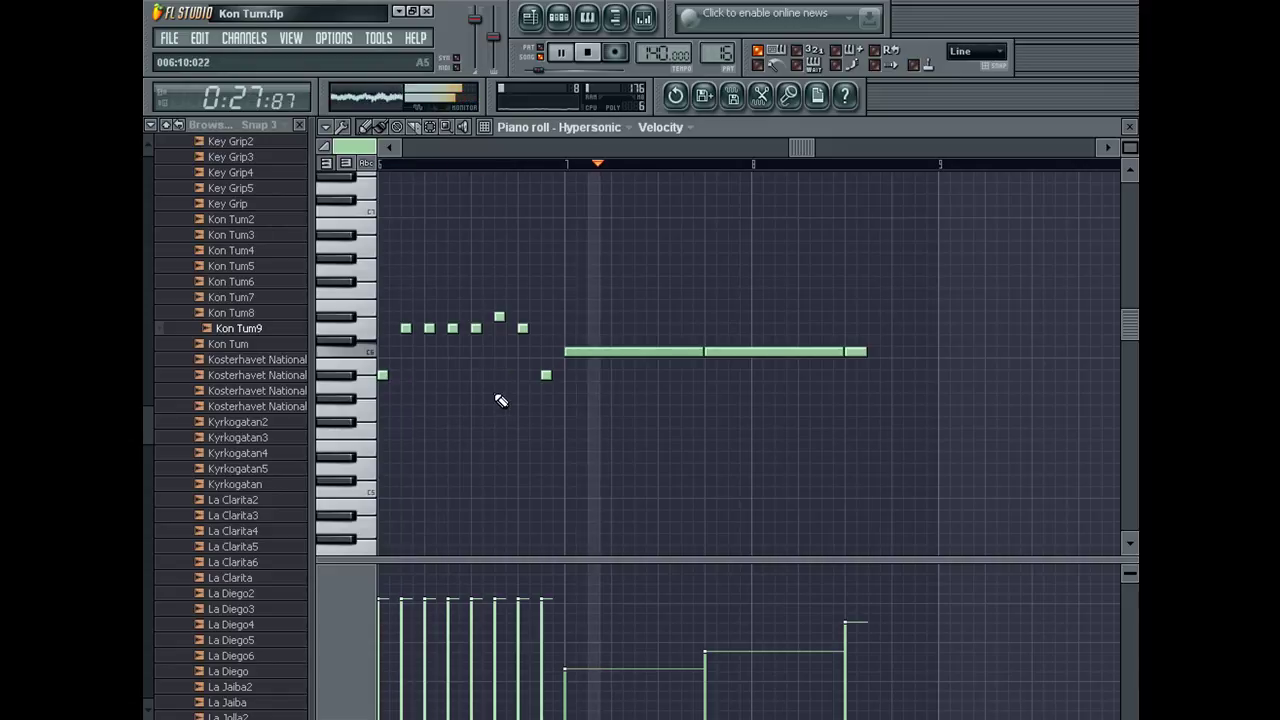
left_click(899, 351)
left_click(944, 329)
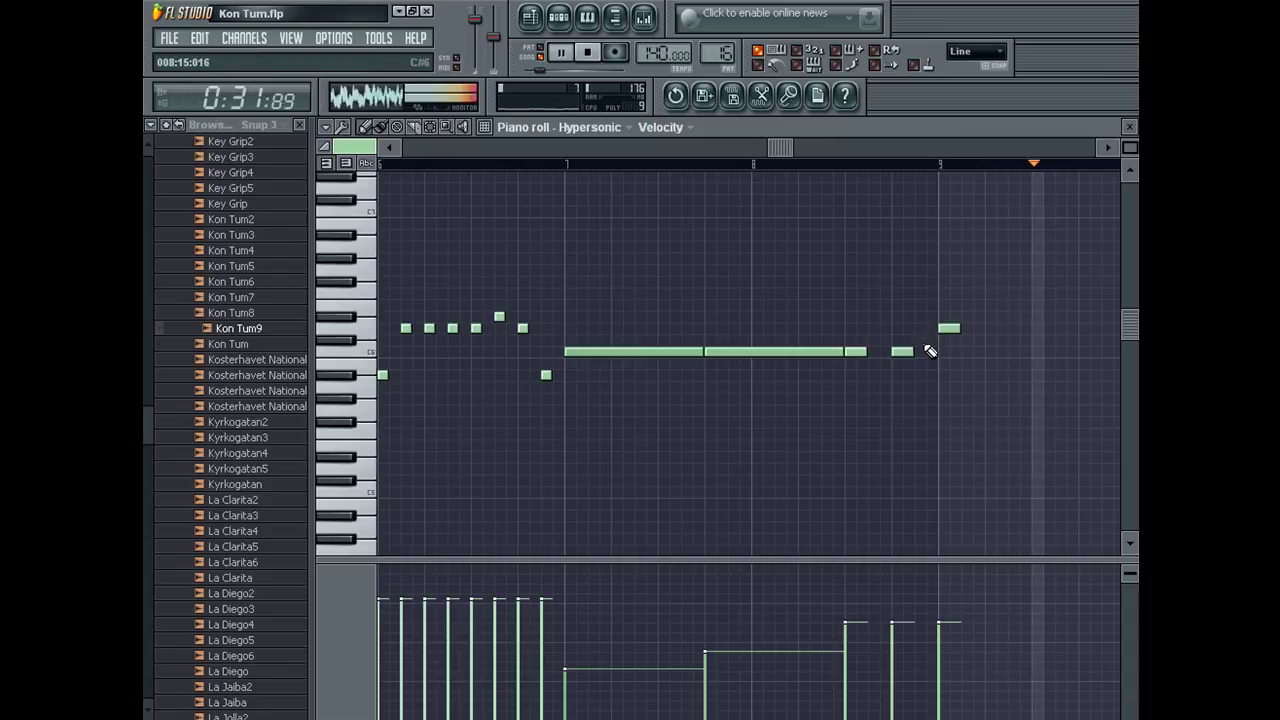
right_click(949, 330)
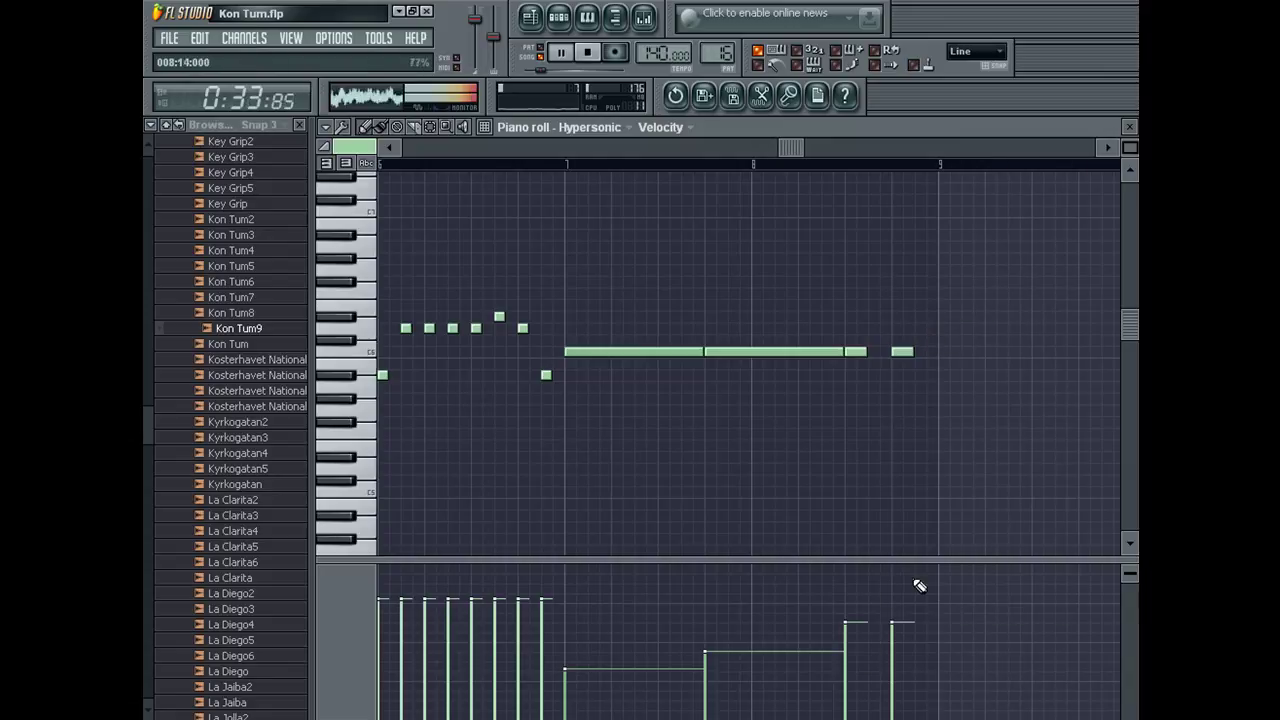
Set the Kon Tum9 audio channel's volume to about 68% and replay the song from bar 13.
left_click(1129, 127)
left_click(915, 533)
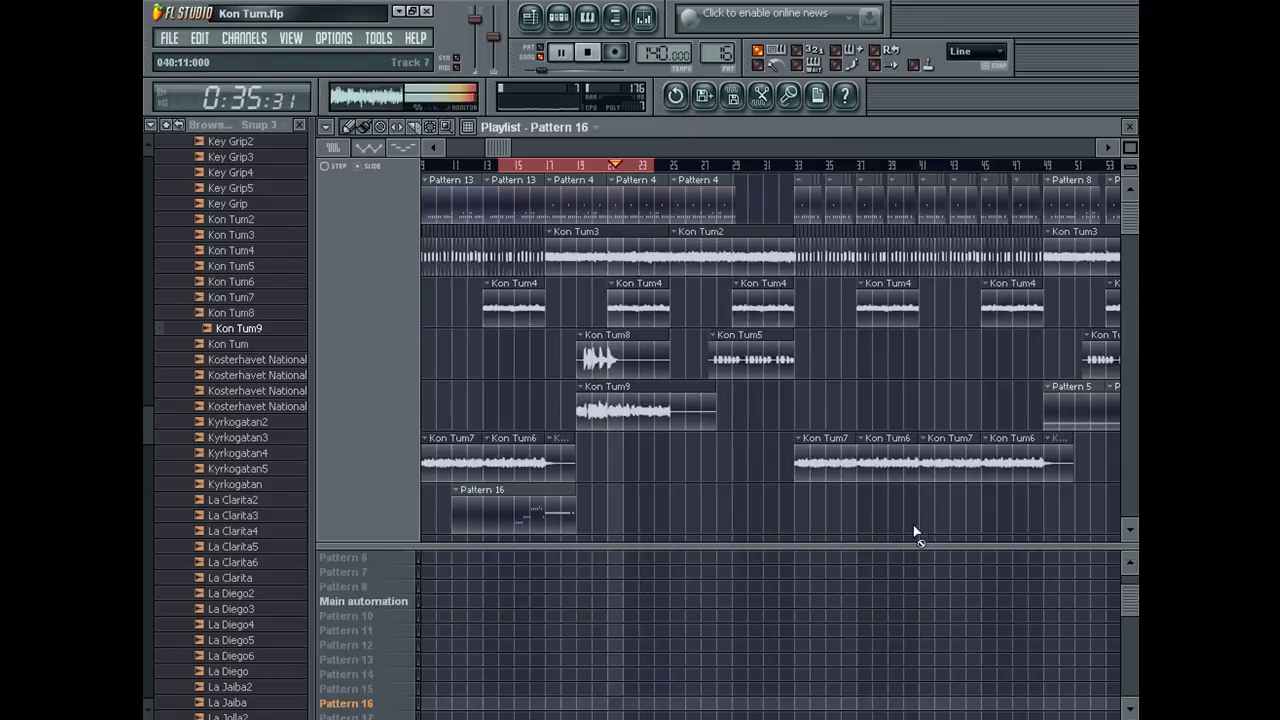
double_click(627, 408)
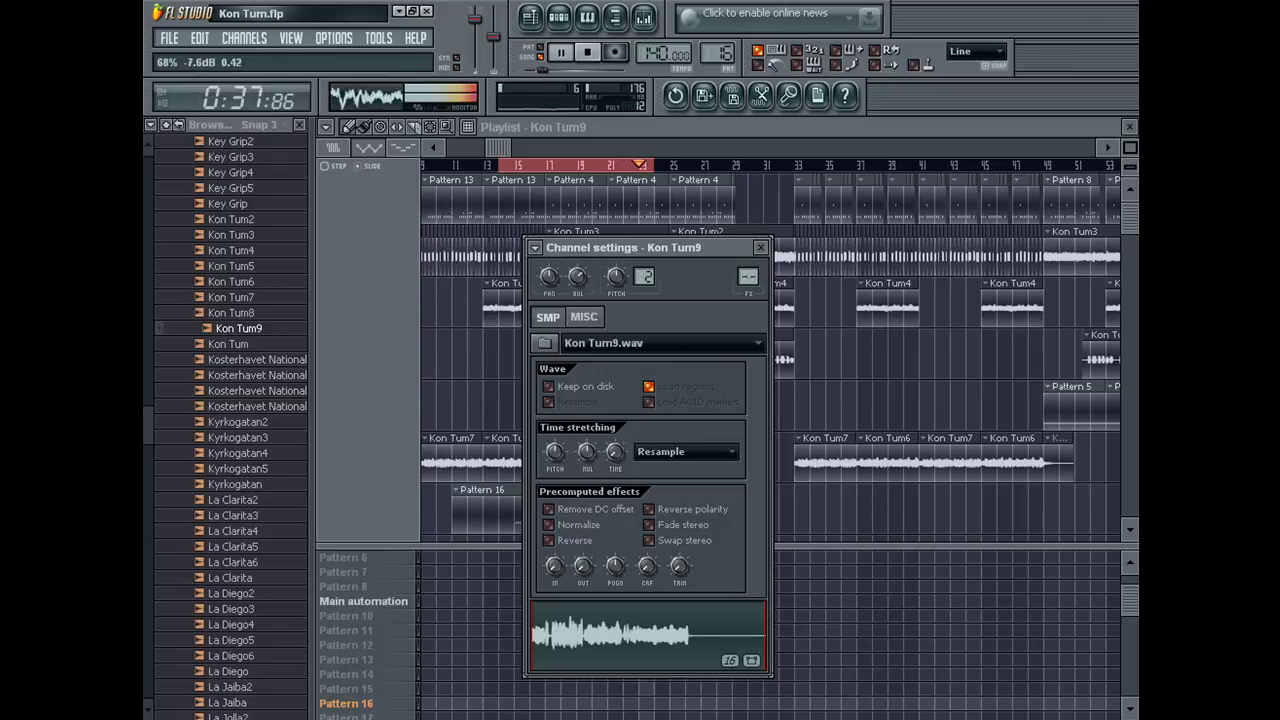
left_click(761, 247)
left_click_drag(650, 172, 497, 180)
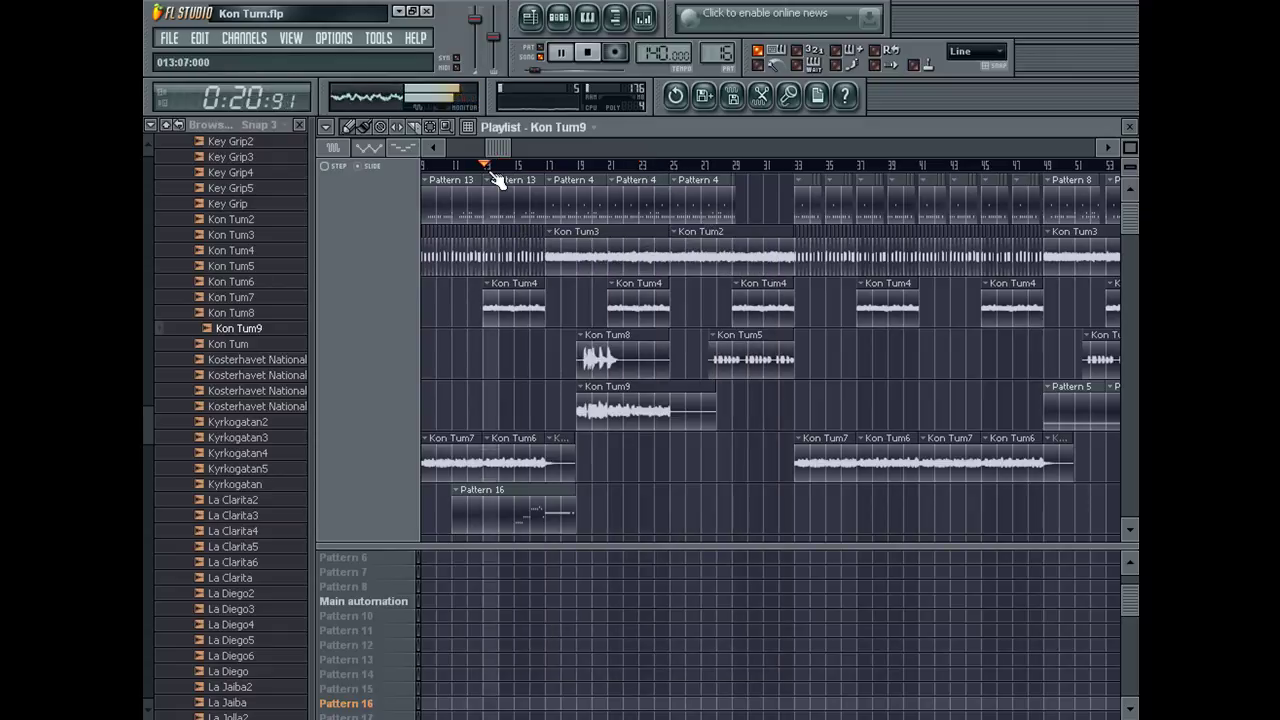
Shift all Pattern 16 notes four bars earlier to start at bar 1, and move its clip to bar 15 on track 7.
double_click(507, 511)
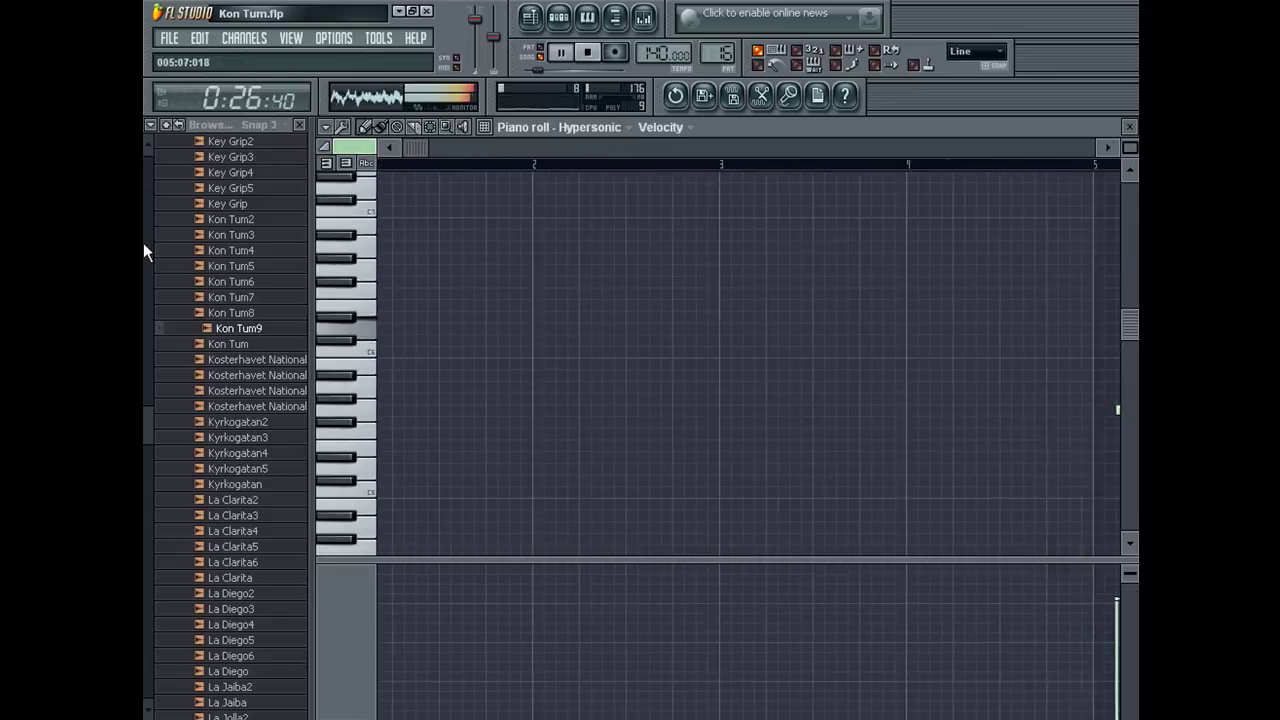
key("ctrl+a")
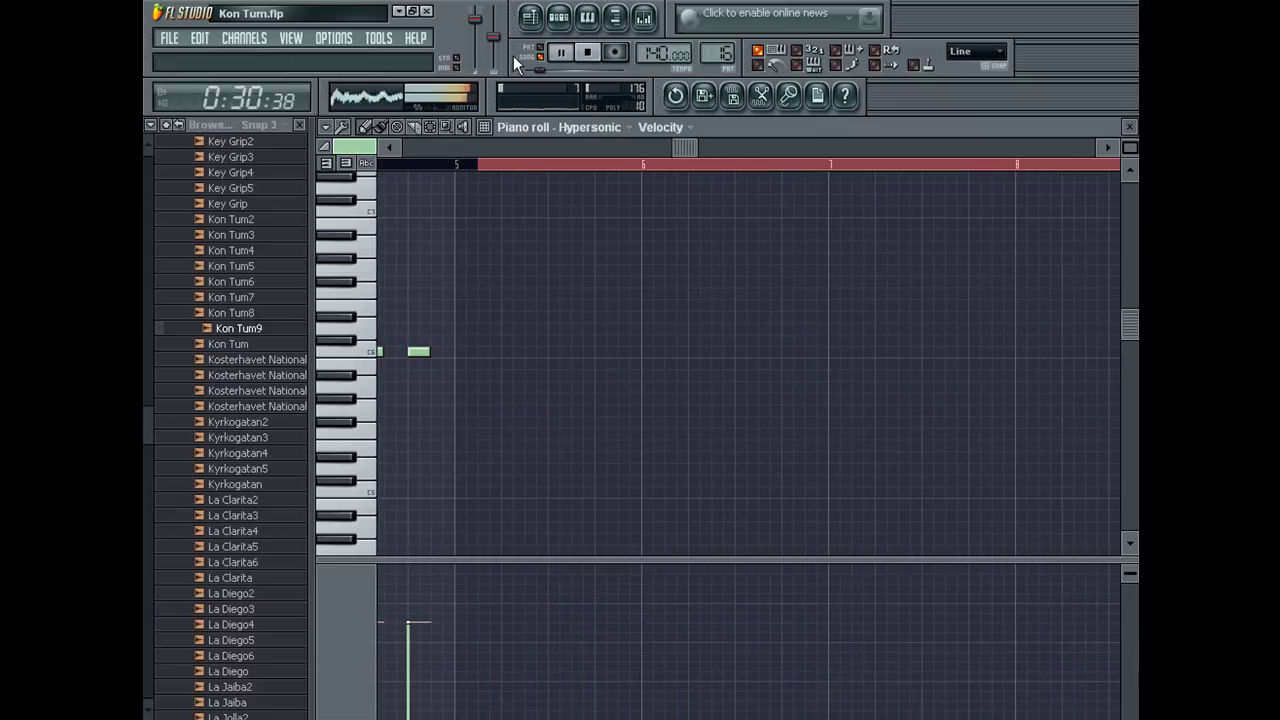
left_click(530, 17)
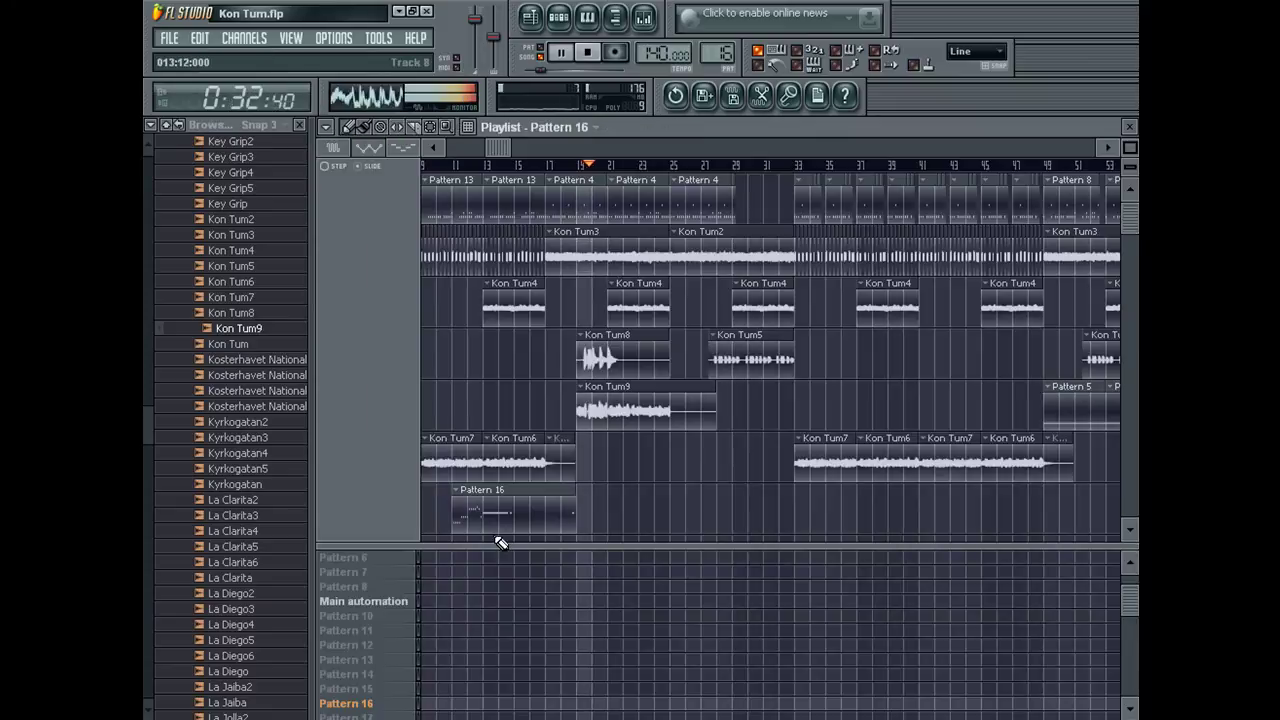
left_click_drag(484, 170, 440, 165)
left_click_drag(528, 516, 558, 516)
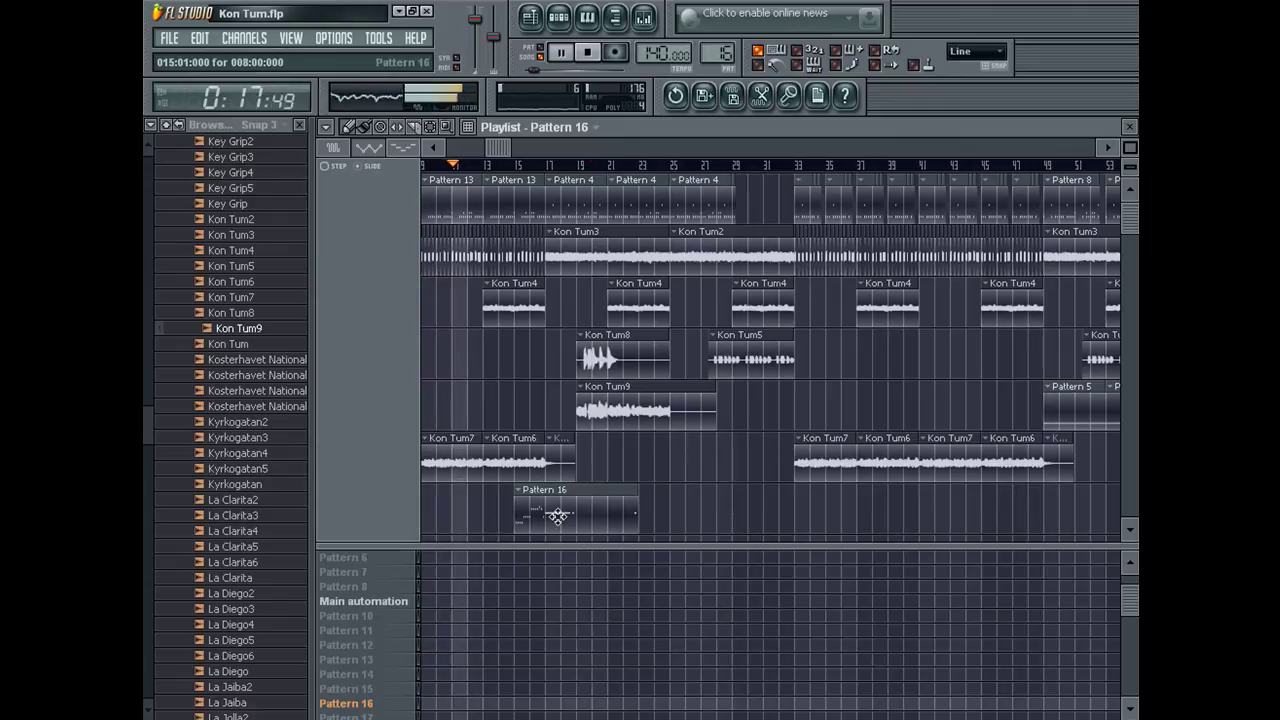
Place the trailing short C6 note at step 9 of bar 6 in Pattern 16 and listen to the clip in the song.
double_click(560, 516)
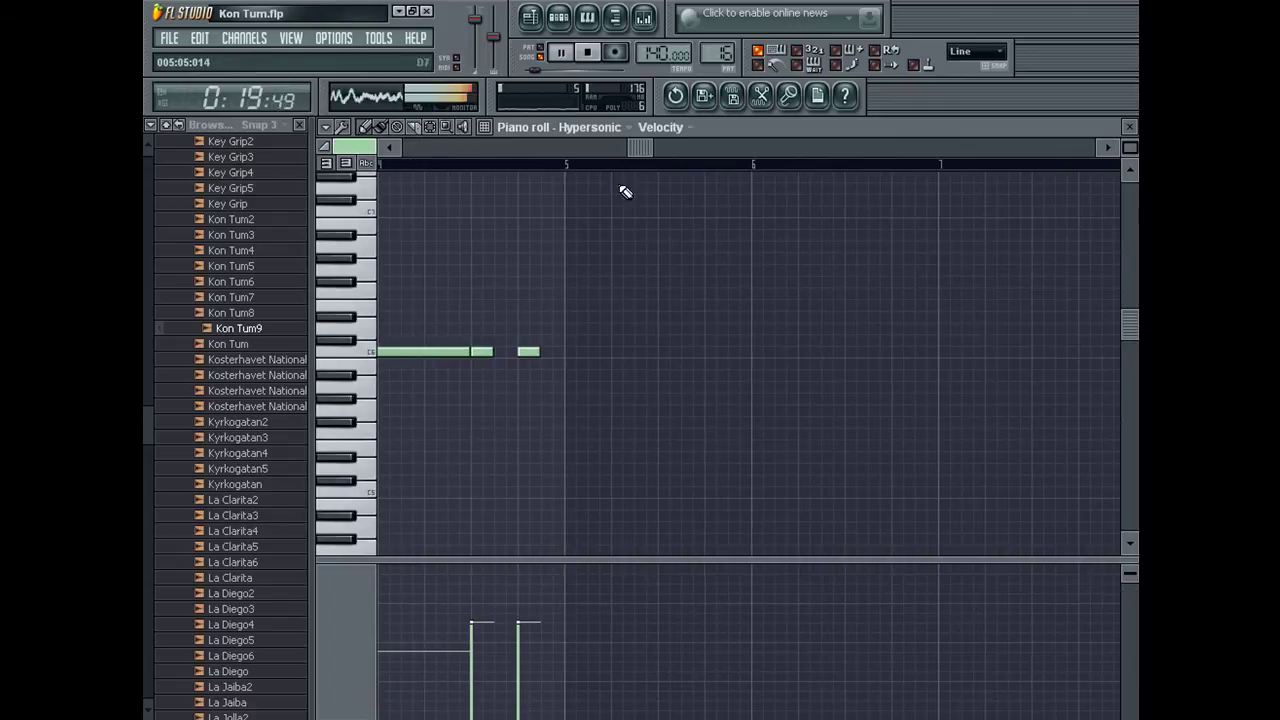
scroll(887, 241, "down", 2)
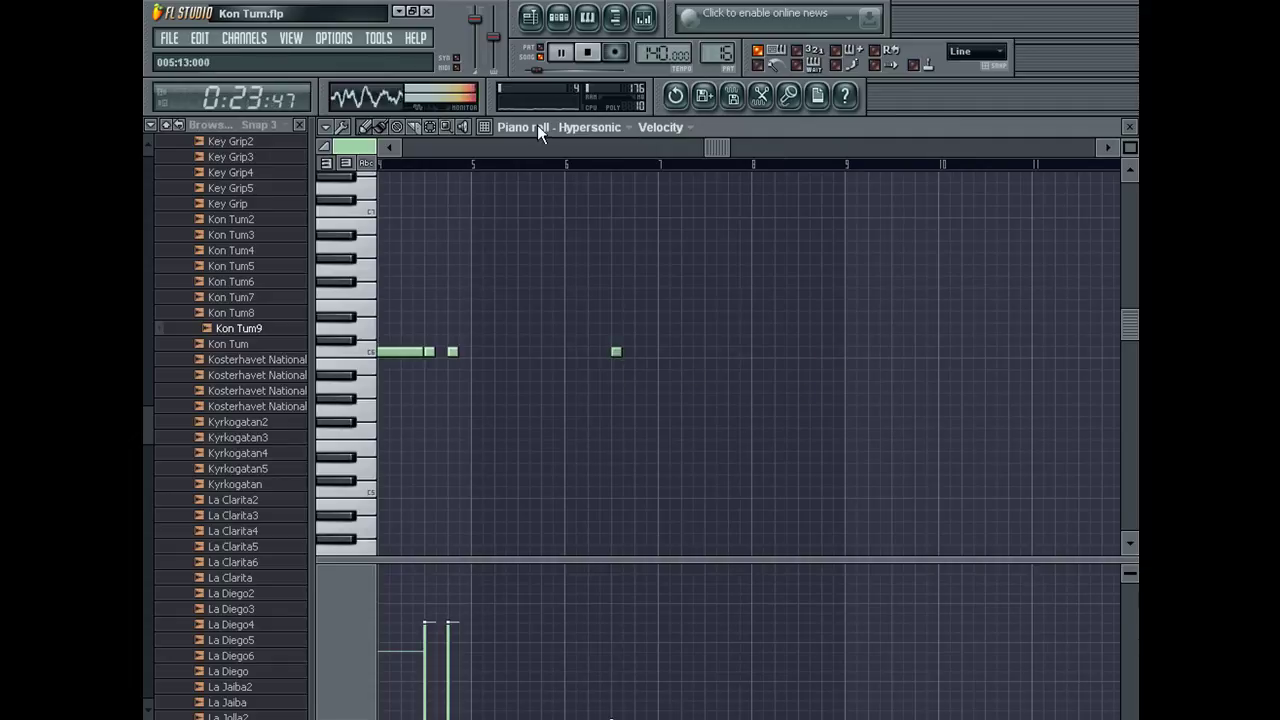
key("F5")
left_click(540, 57)
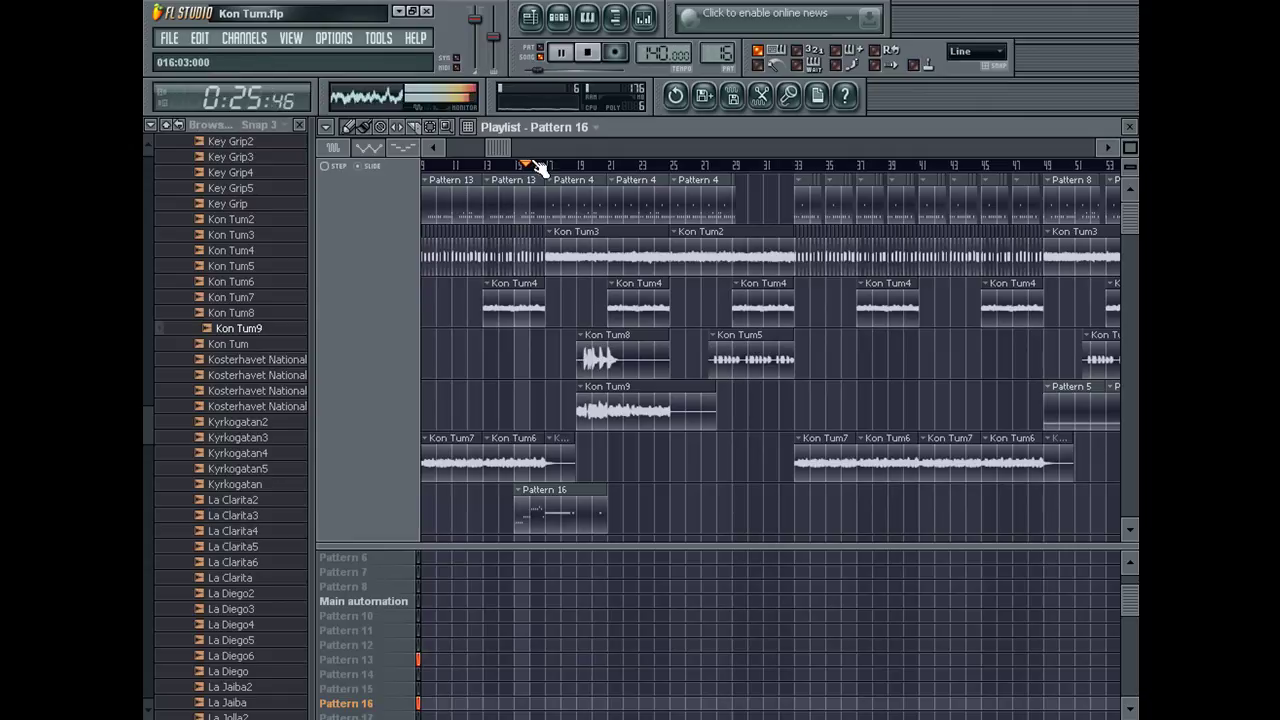
left_click_drag(539, 147, 515, 147)
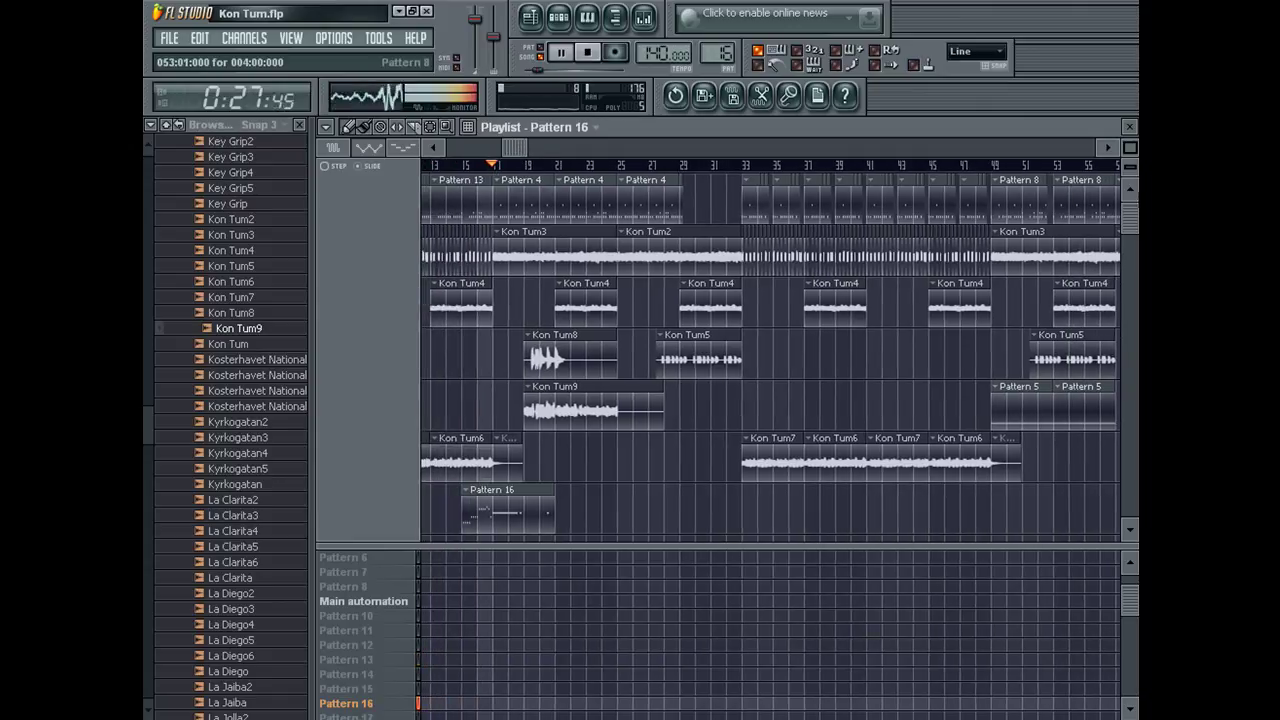
scroll(952, 207, "up", 5)
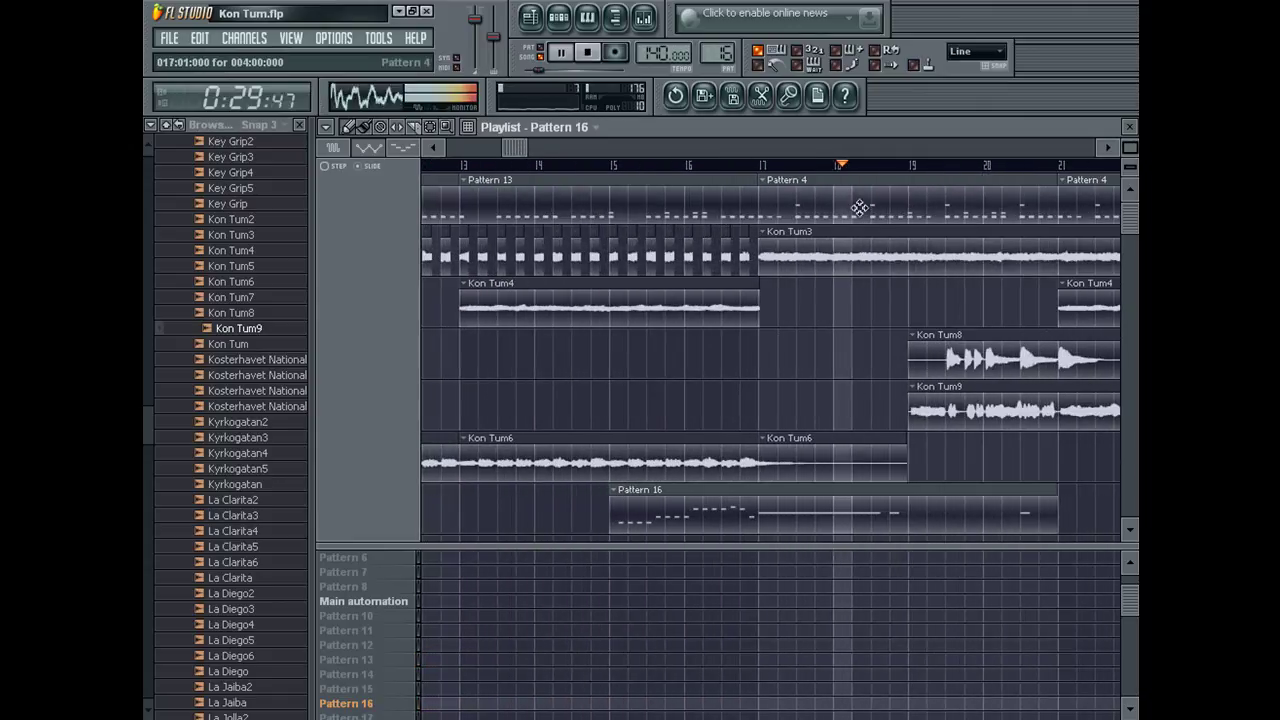
Replay the song from mid-bar 14, then raise the short Hypersonic note at step 9 of bar 4 in Pattern 16 to D6.
left_click(582, 166)
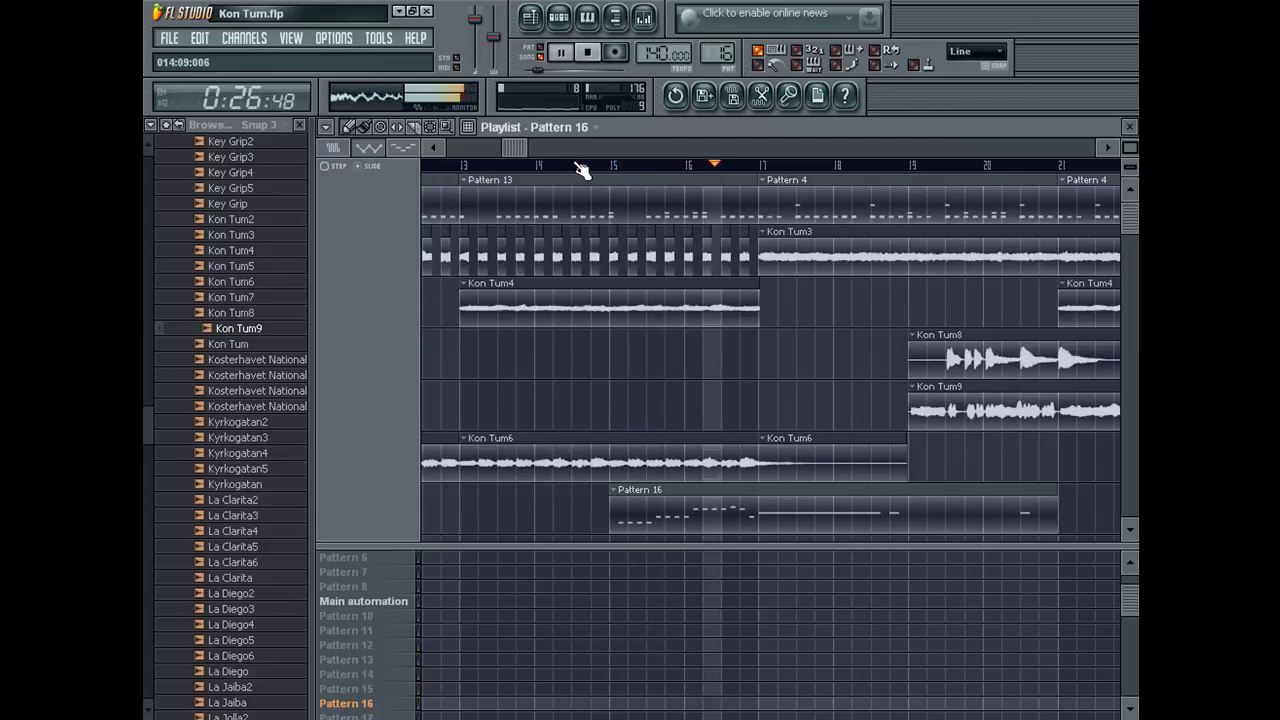
double_click(734, 506)
key("F6")
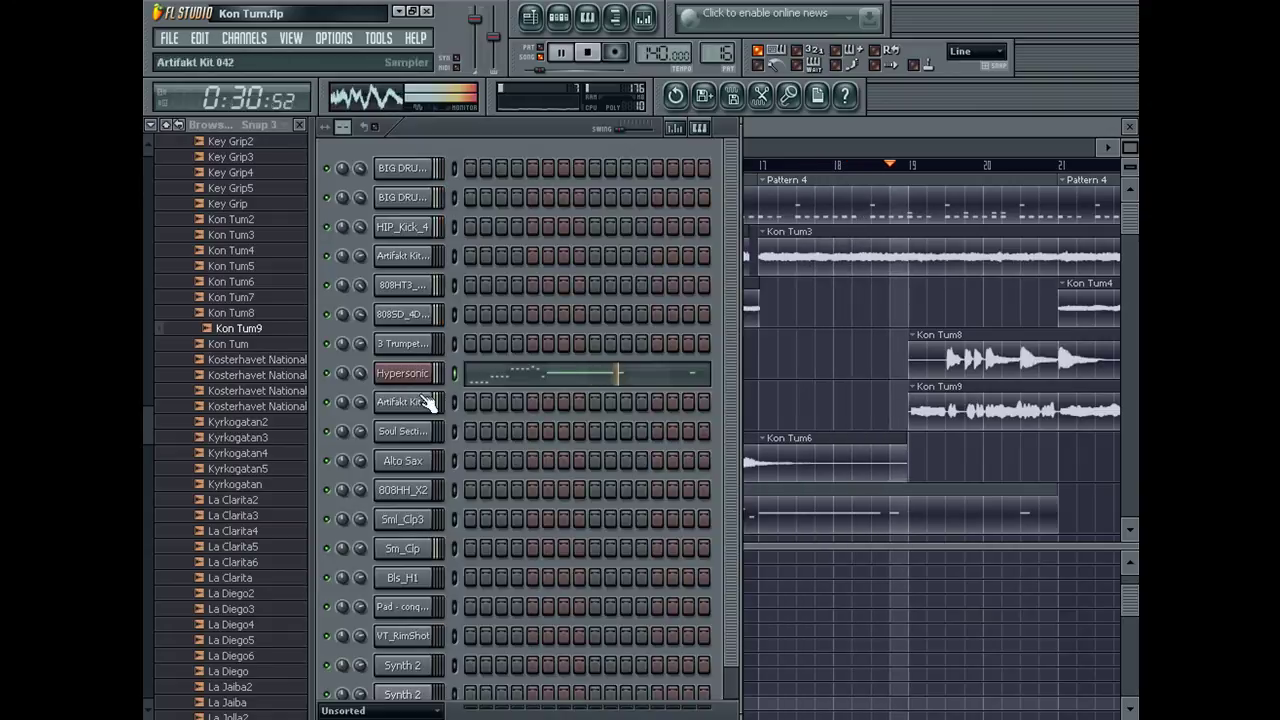
left_click(552, 376)
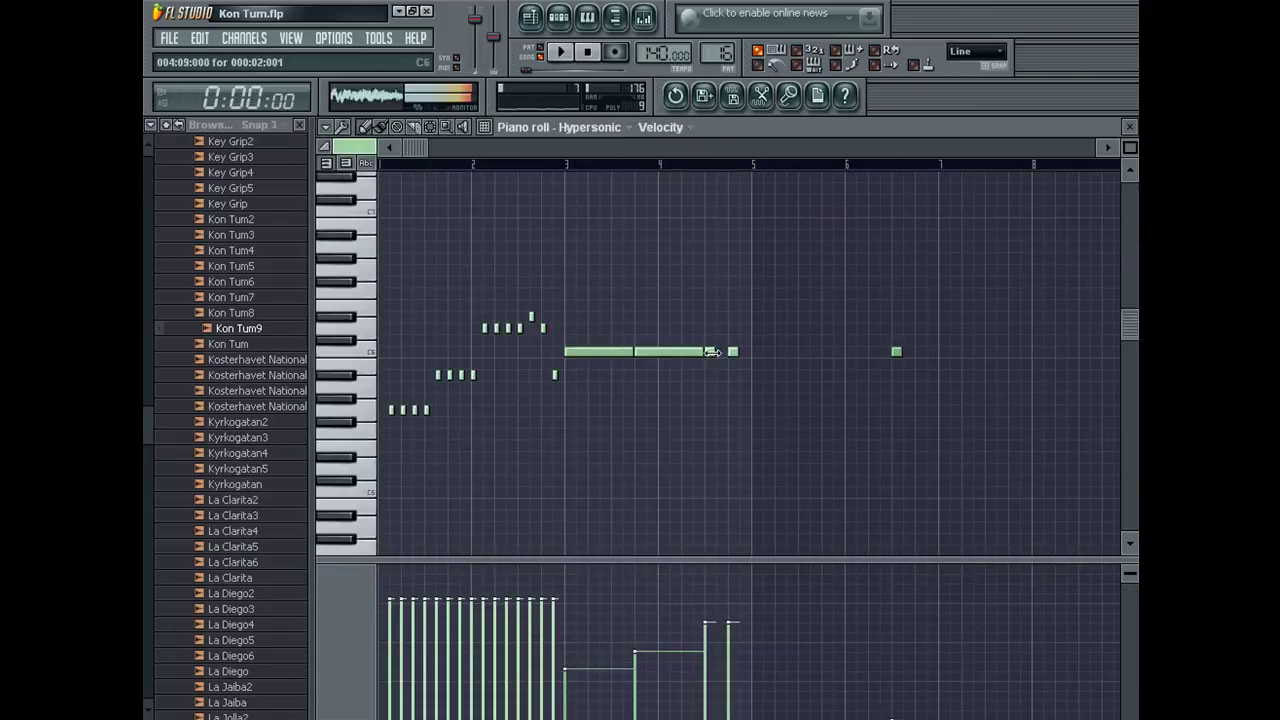
key("F5")
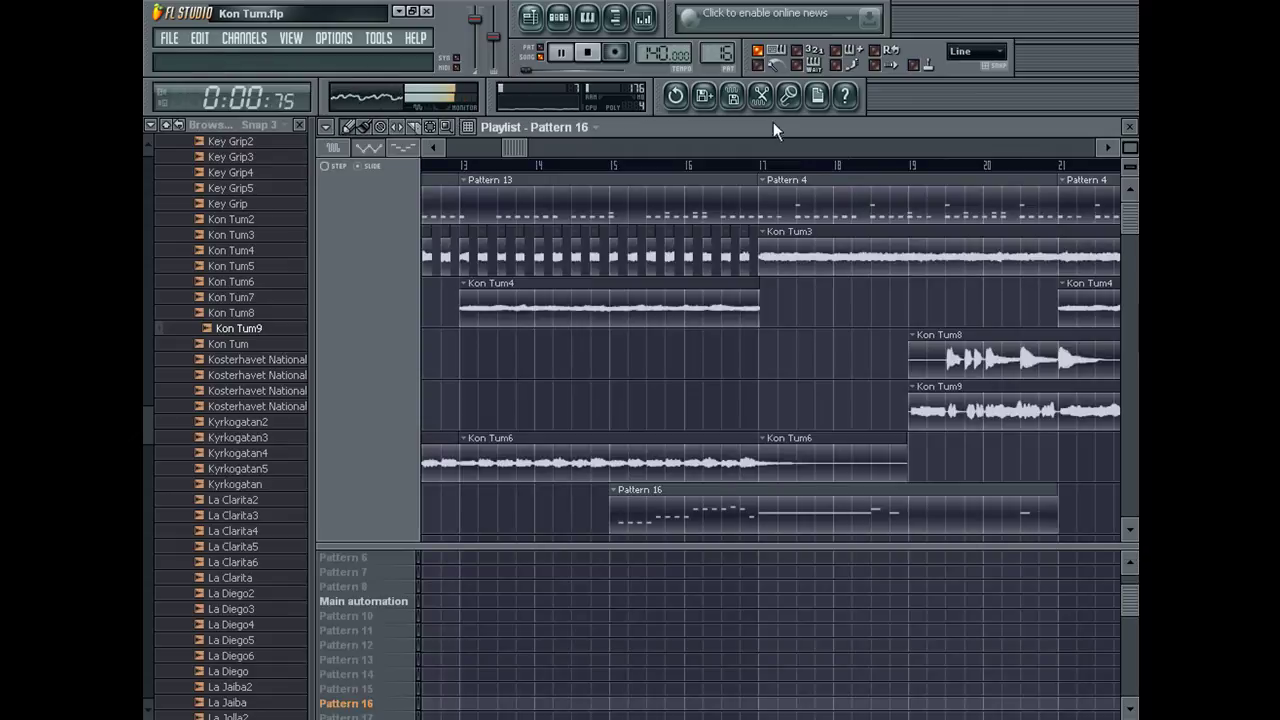
Listen to the song around bars 17 and 18, then lower Pattern 16's short note at step 9 of bar 4 to A#5.
left_click(862, 170)
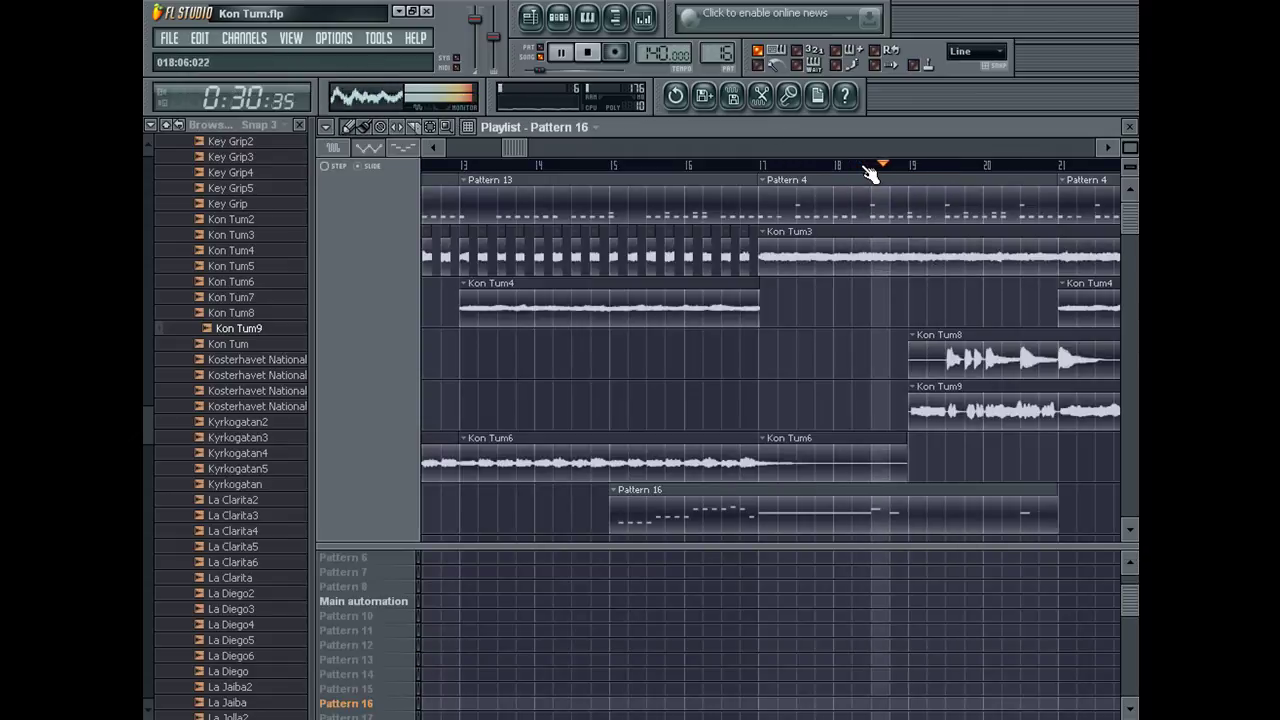
left_click(862, 174)
left_click(770, 166)
left_click(758, 166)
key("F7")
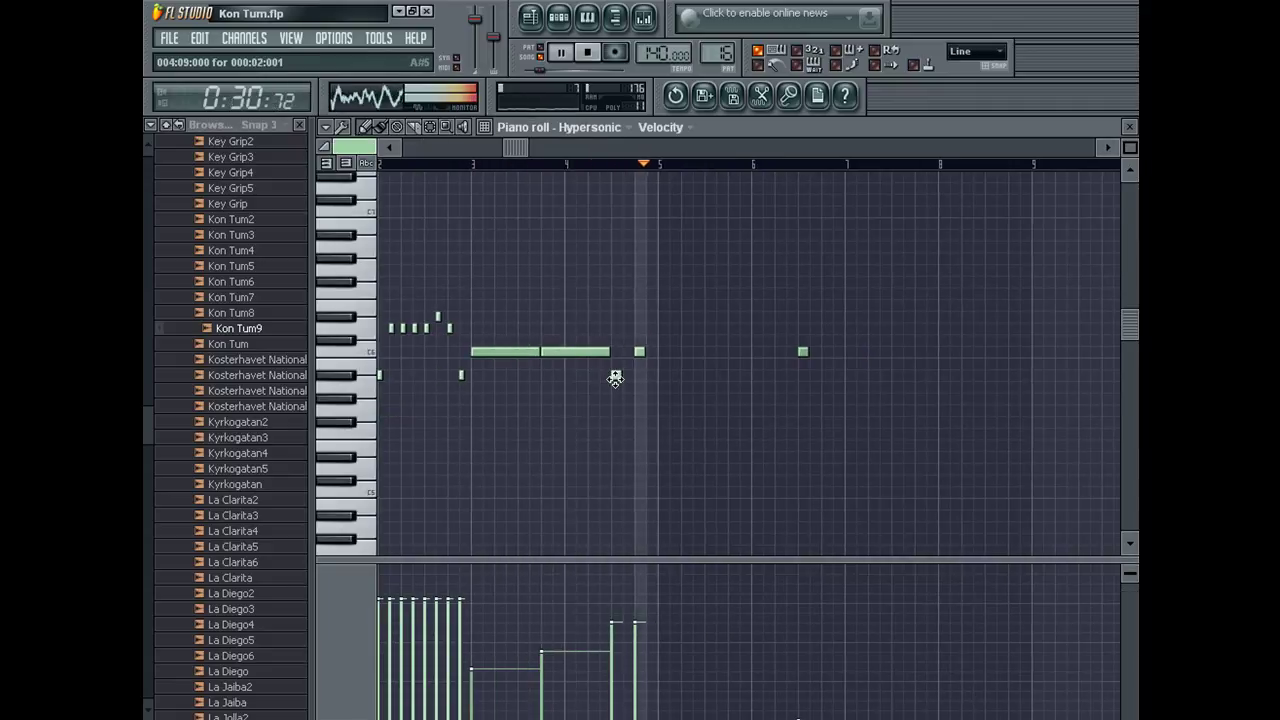
Stop playback and try the short note at step 9 of bar 4 in Pattern 16 at G5.
key("space")
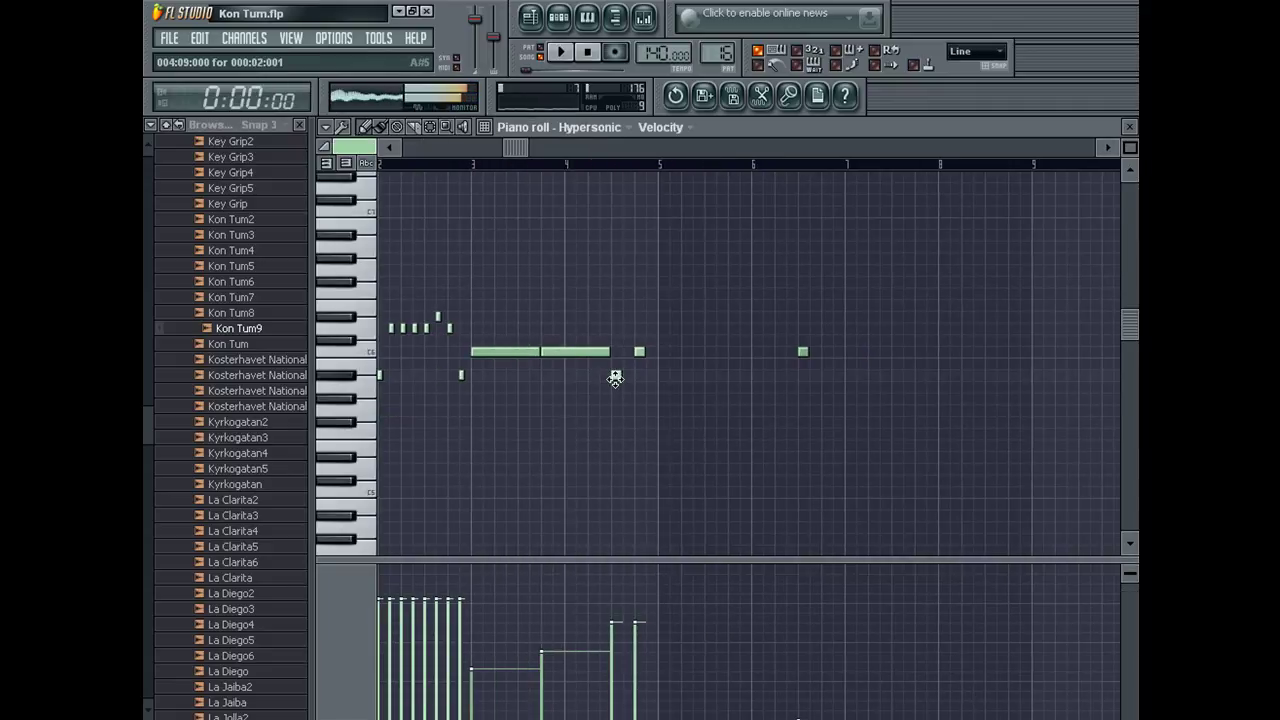
key("F5")
key("F7")
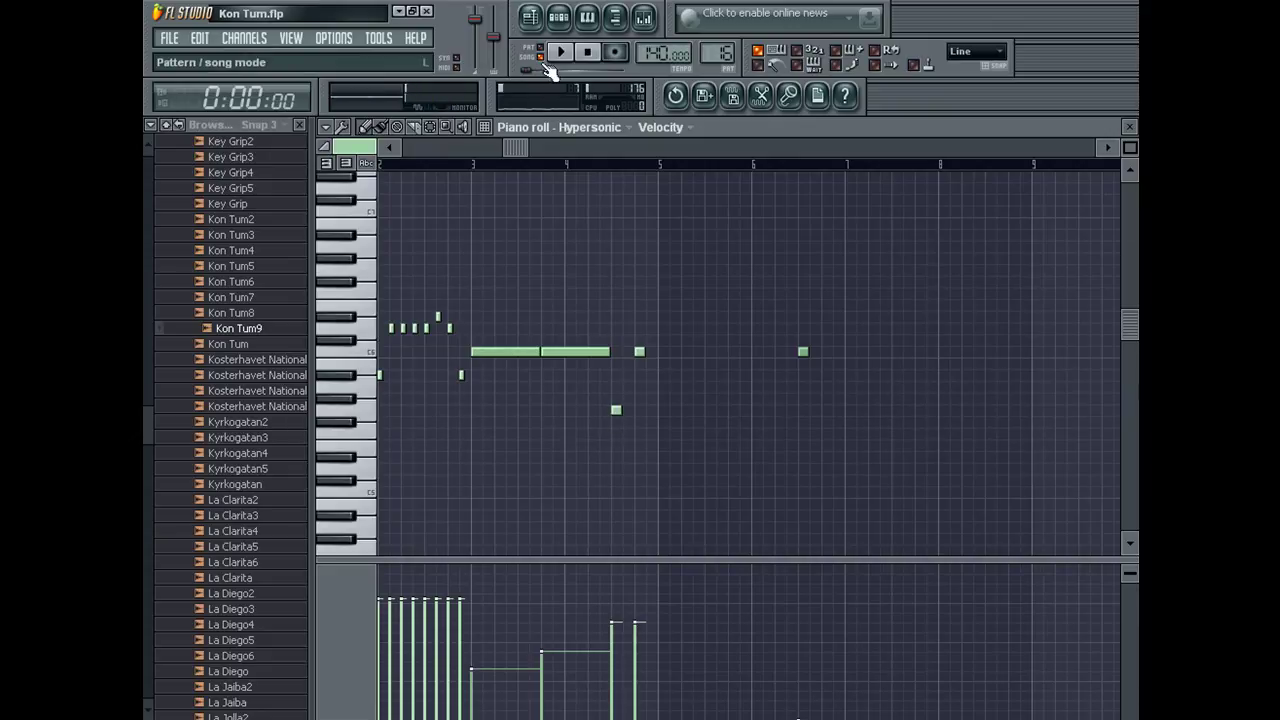
Replay the song from bar 17 and return Pattern 16's short note at step 9 of bar 4 to C6.
key("F5")
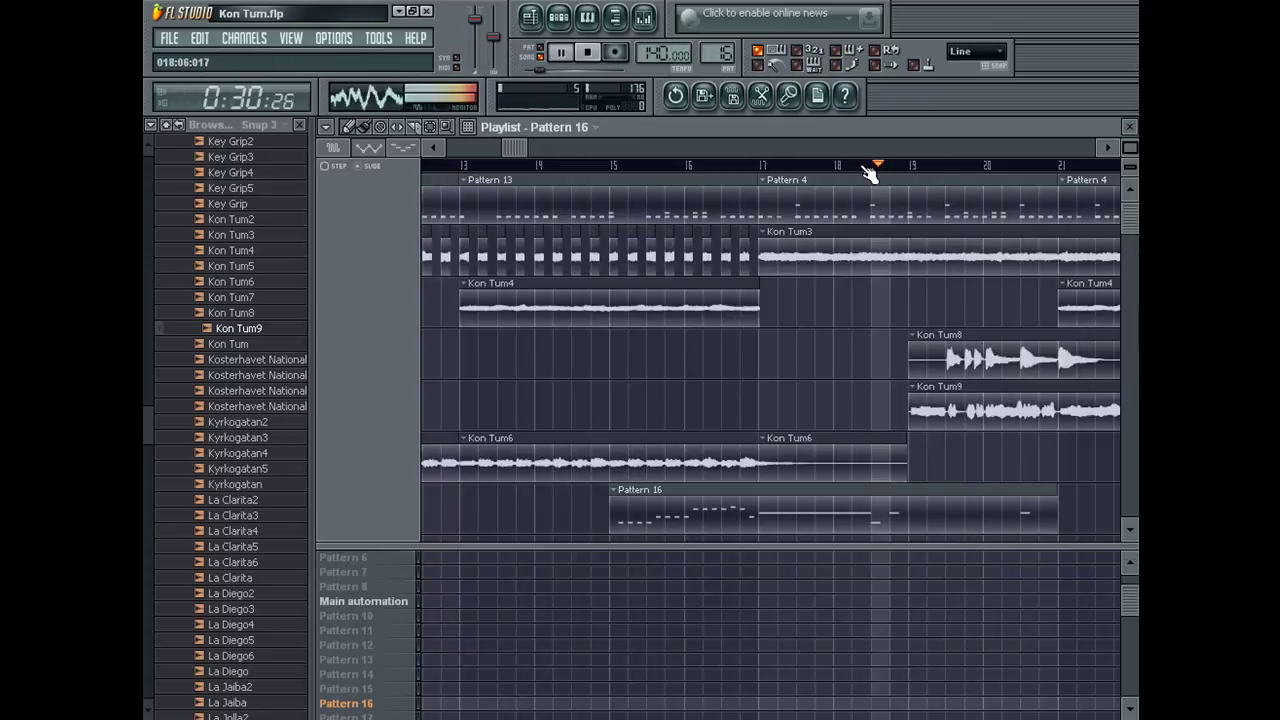
left_click(766, 166)
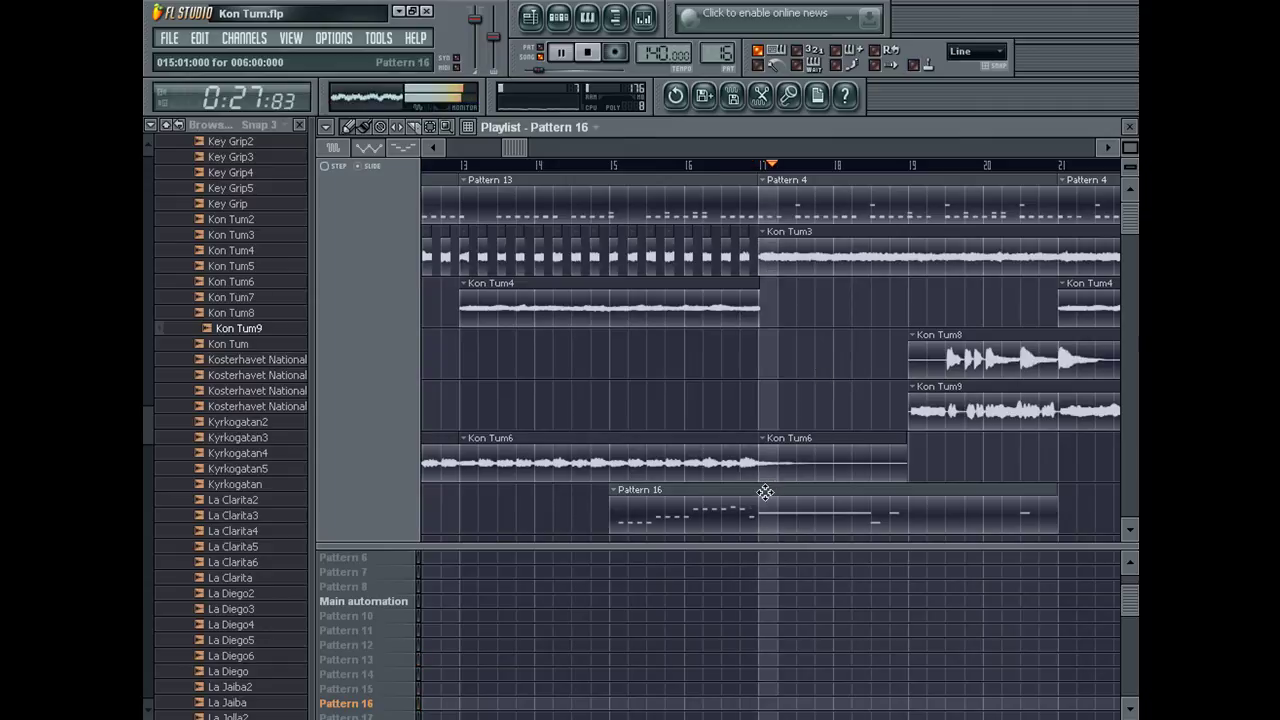
key("F7")
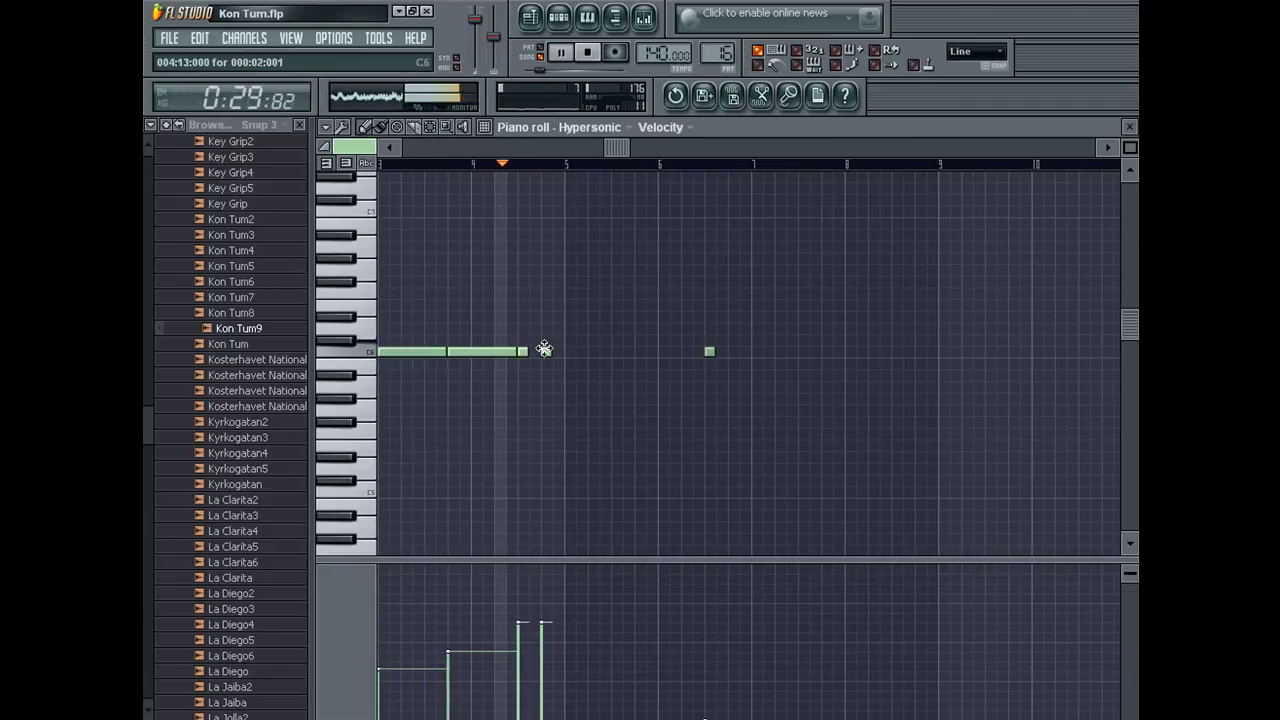